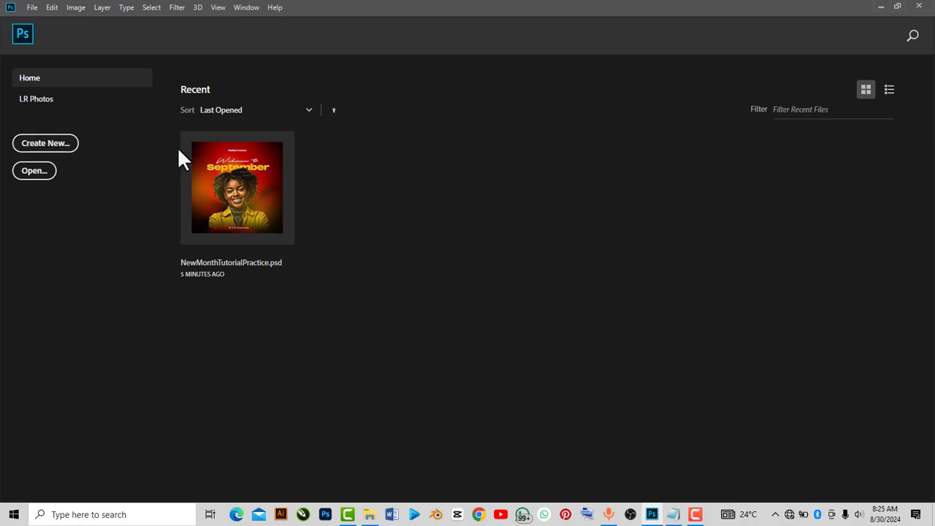
- Create a new 7 by 7 inch RGB document at 300 pixels/inch with a white background, named Church
left_click(60, 149)
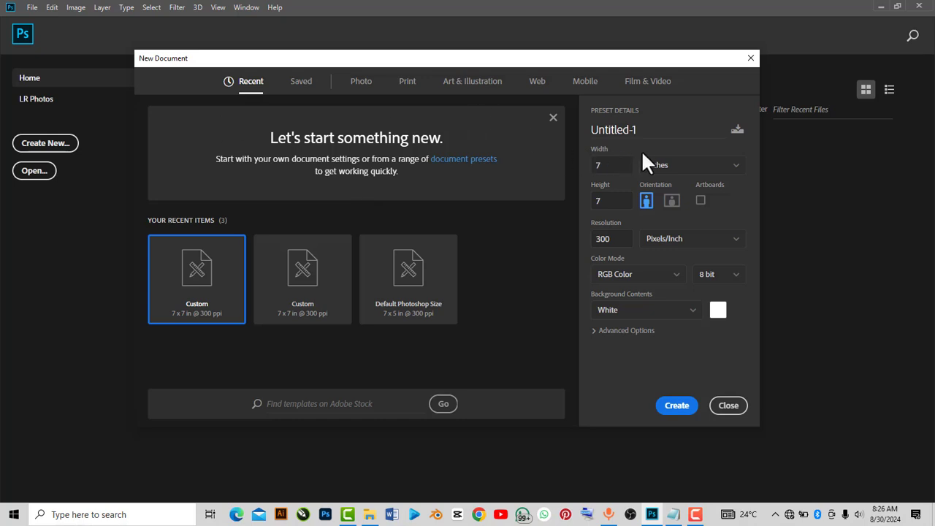
left_click_drag(648, 129, 574, 129)
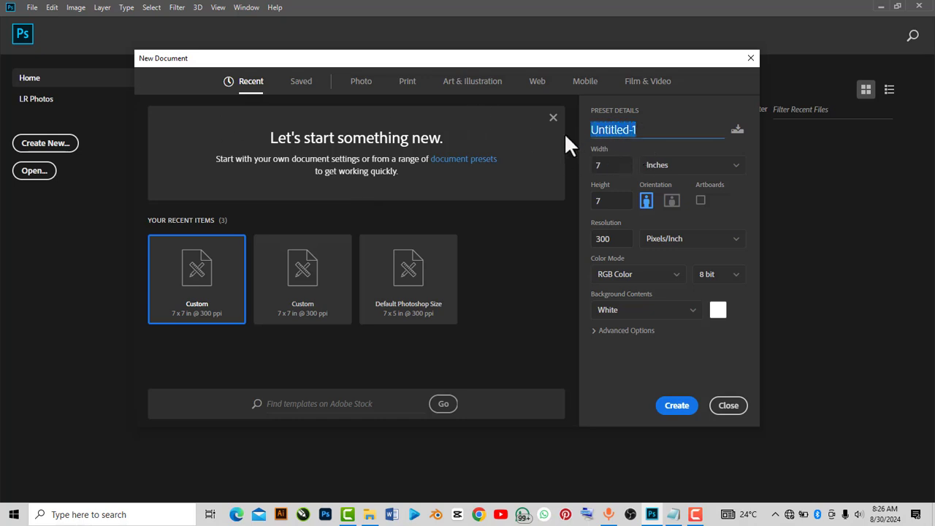
type("Churc")
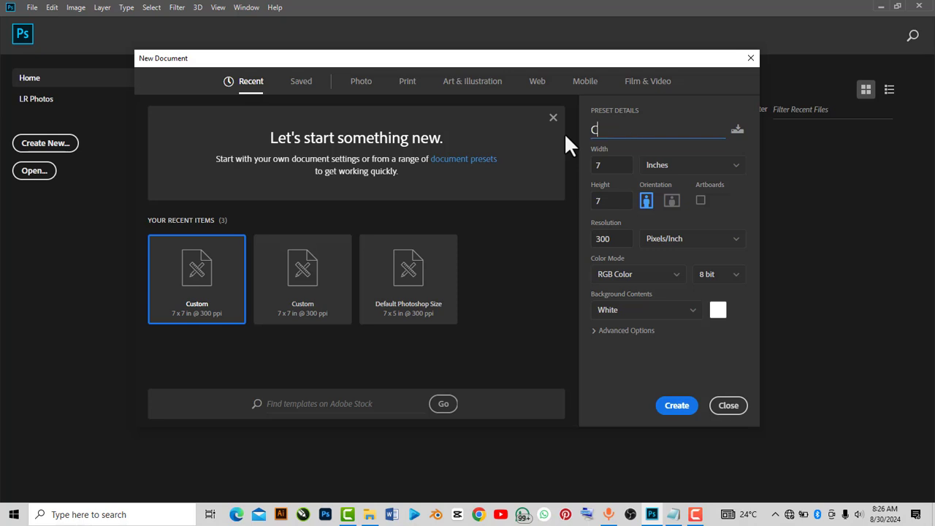
type("h")
left_click(683, 407)
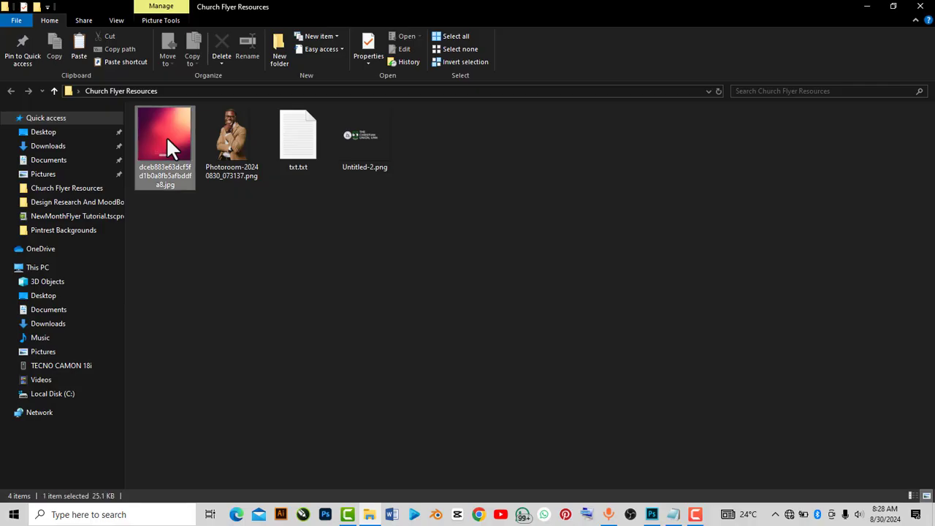
- Place the red and purple gradient JPG from the Church Flyer Resources folder, scaled to about 87% so its caption falls outside the canvas
left_click_drag(166, 136, 511, 366)
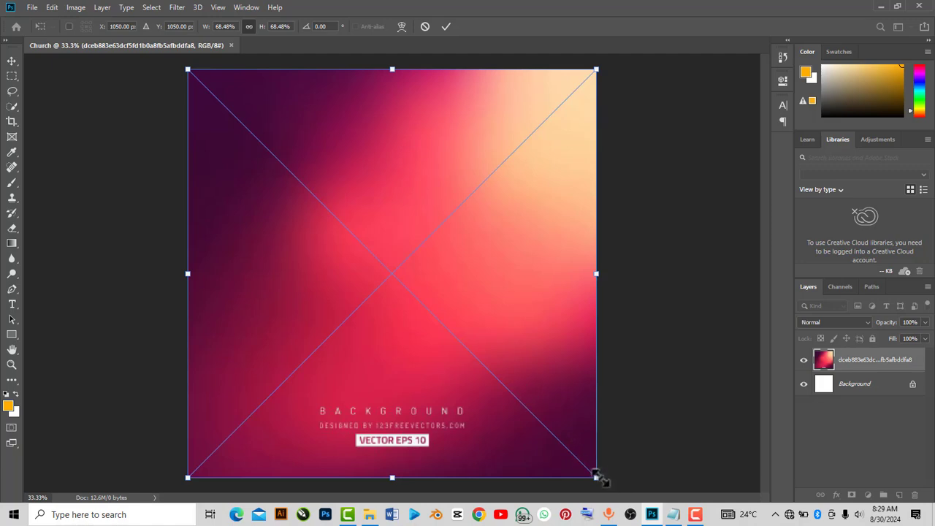
left_click_drag(603, 477, 455, 307)
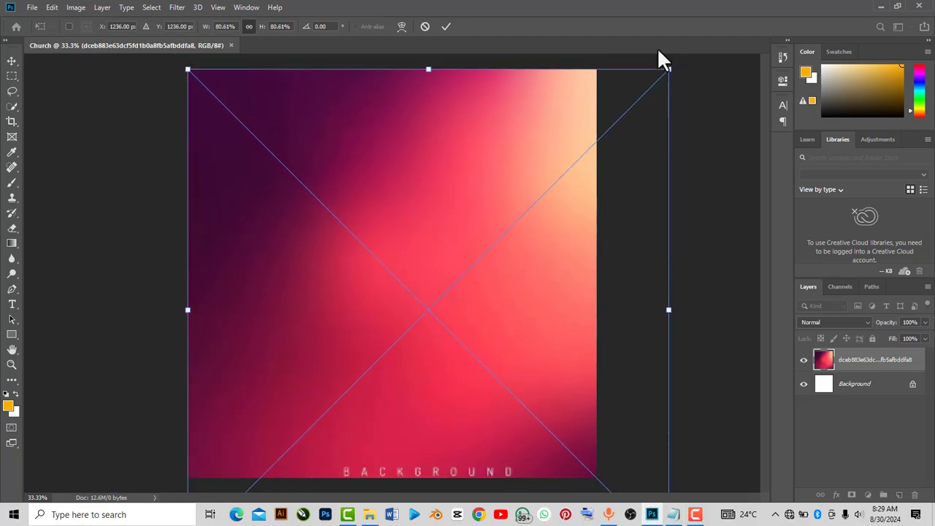
left_click_drag(662, 59, 689, 54)
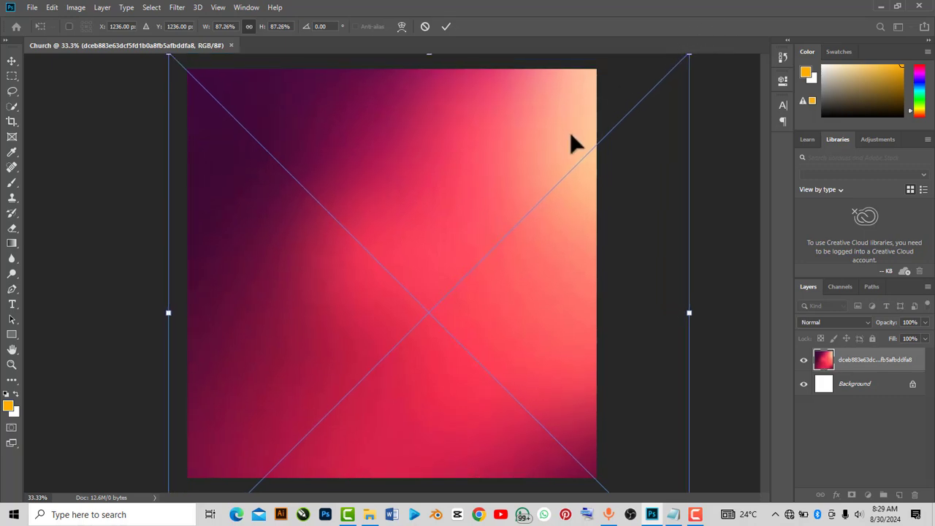
left_click_drag(571, 134, 575, 143)
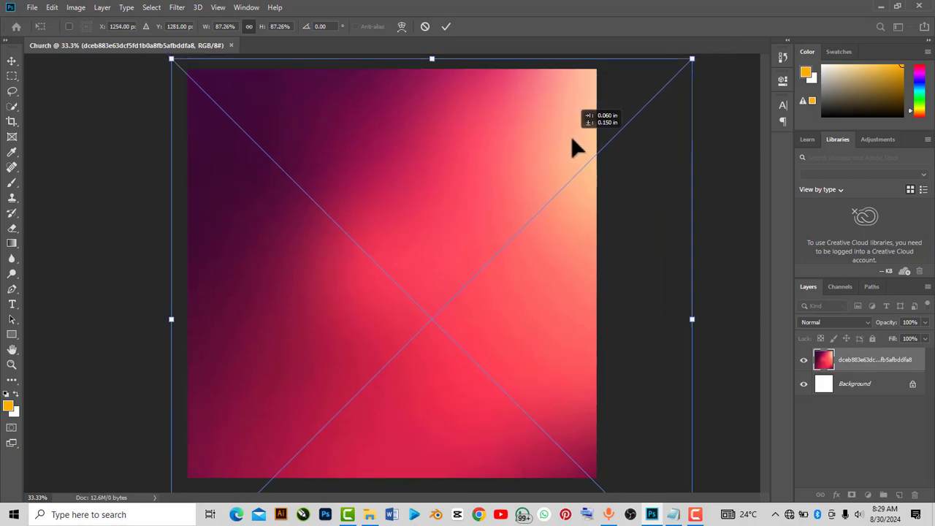
left_click(444, 24)
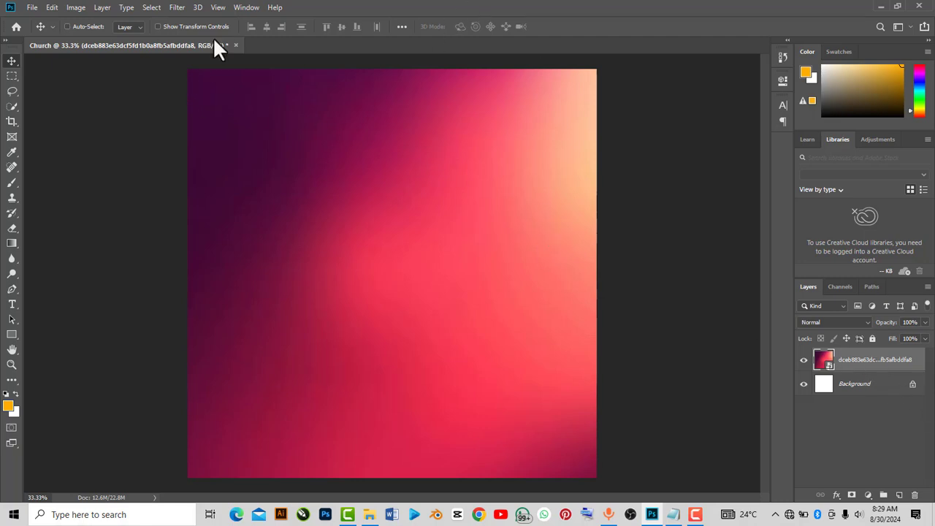
- Apply the Add Noise filter to the gradient layer with a 15% amount and Uniform distribution, and shift the image slightly on the canvas
left_click(177, 8)
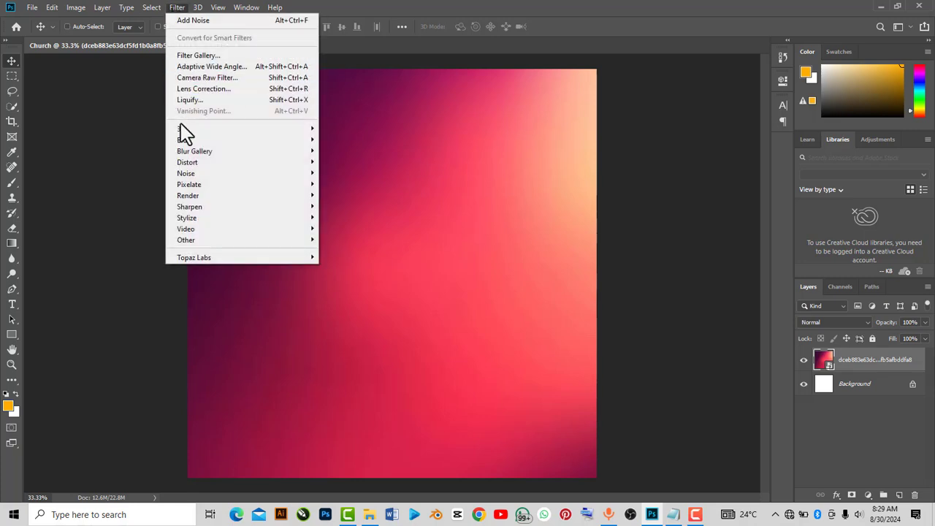
mouse_move(238, 174)
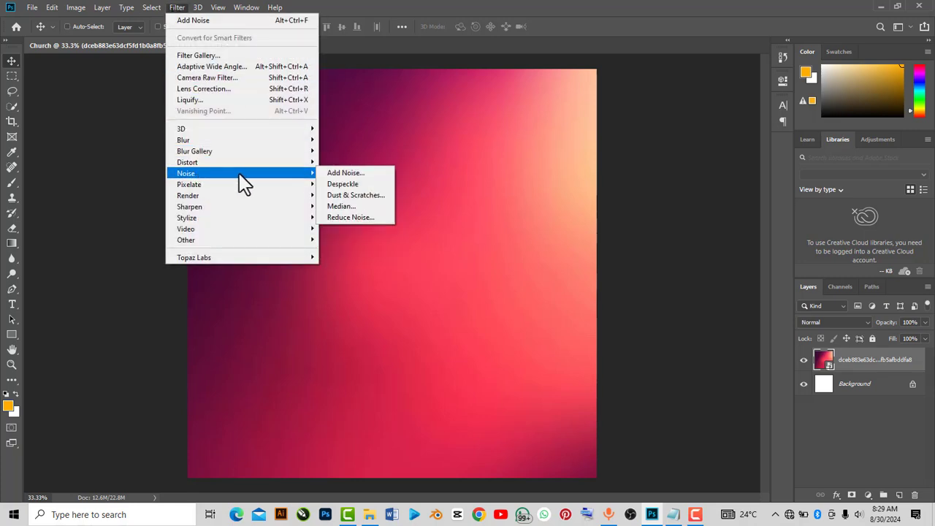
left_click(331, 173)
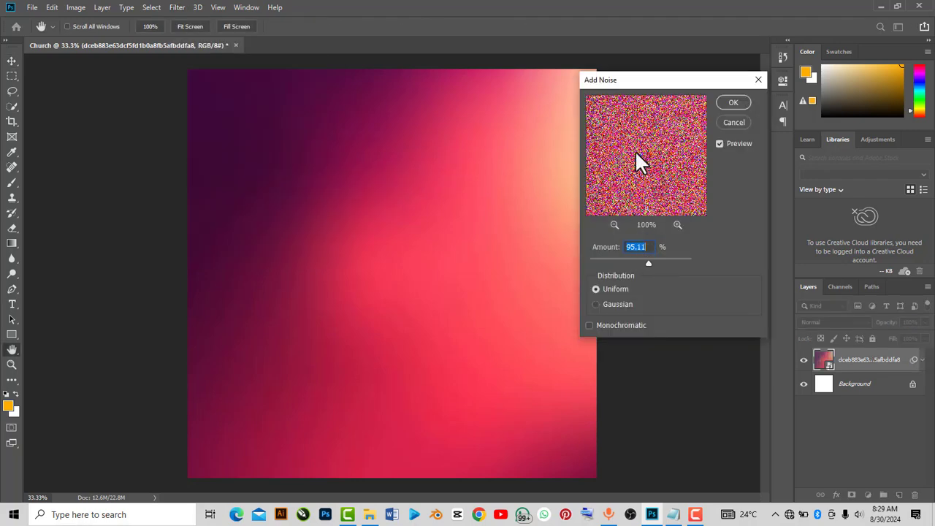
left_click_drag(637, 82, 646, 84)
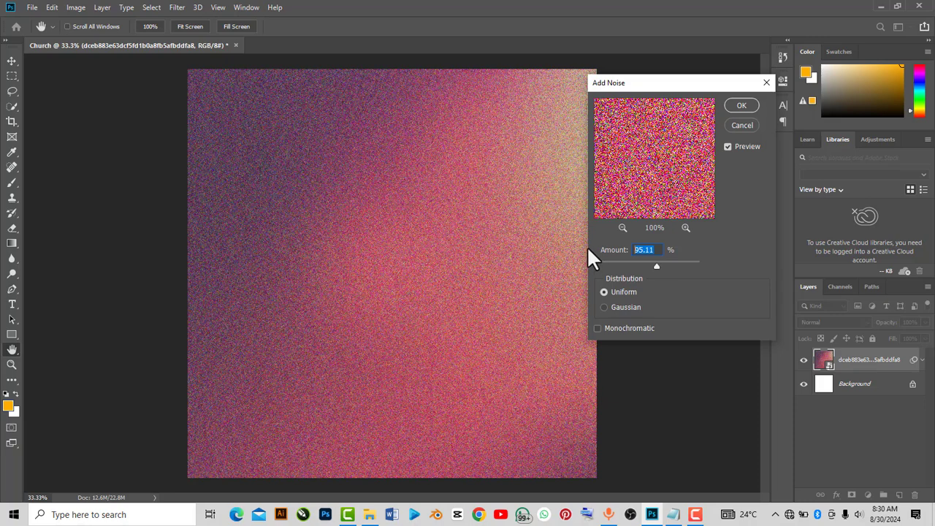
type("60")
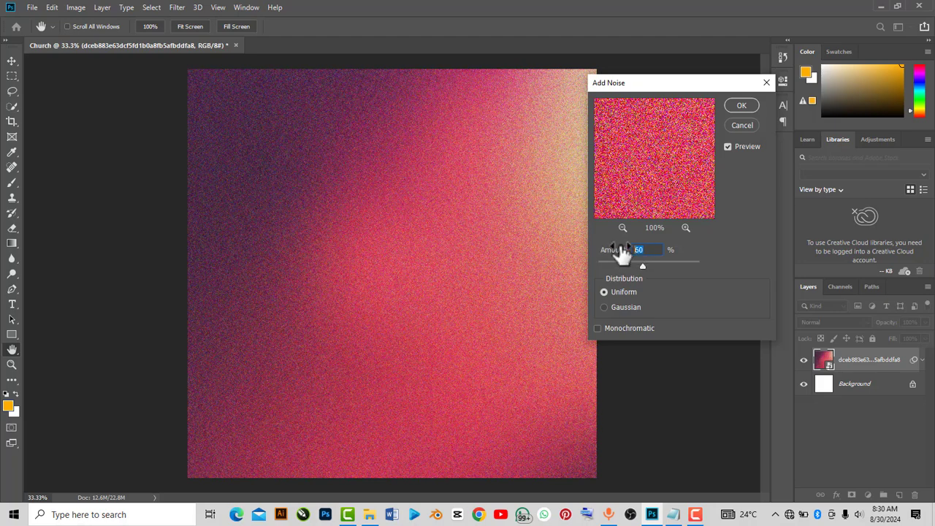
type("20")
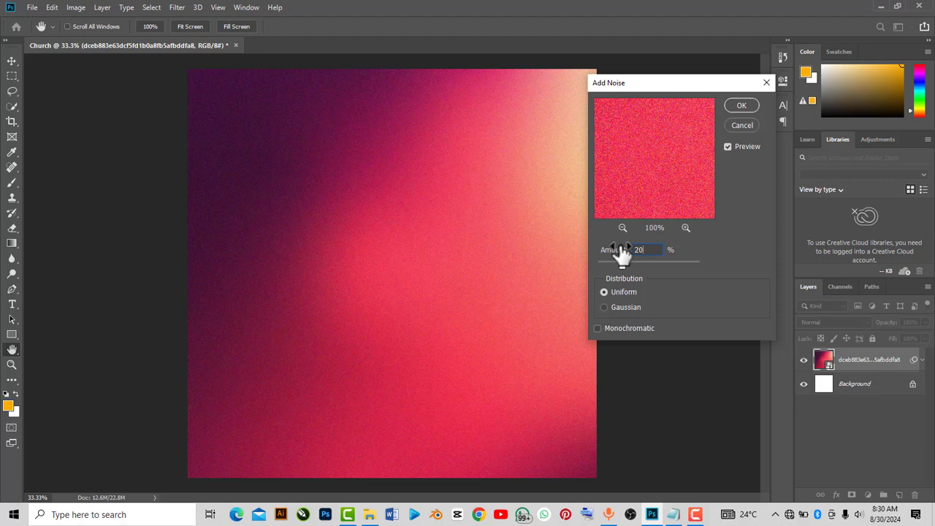
key("BackSpace")
key("BackSpace")
type("15")
left_click(741, 107)
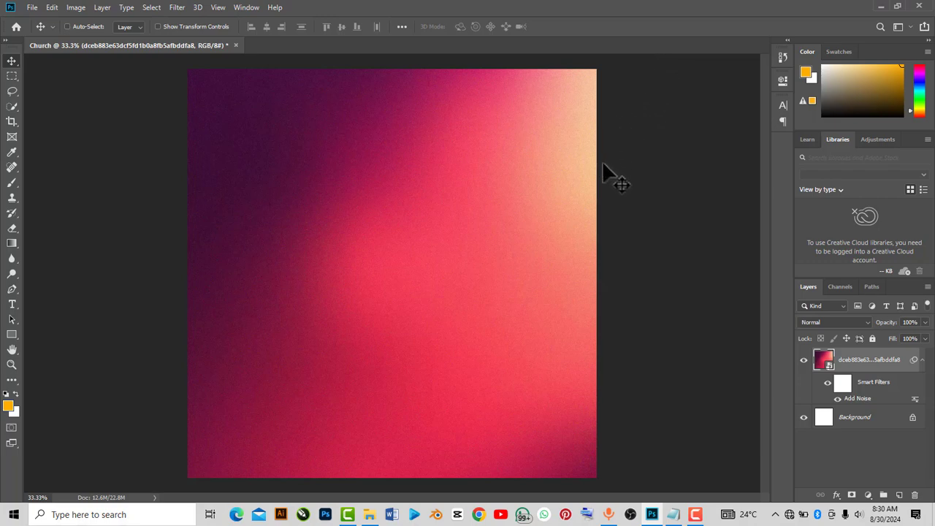
left_click_drag(603, 164, 547, 180)
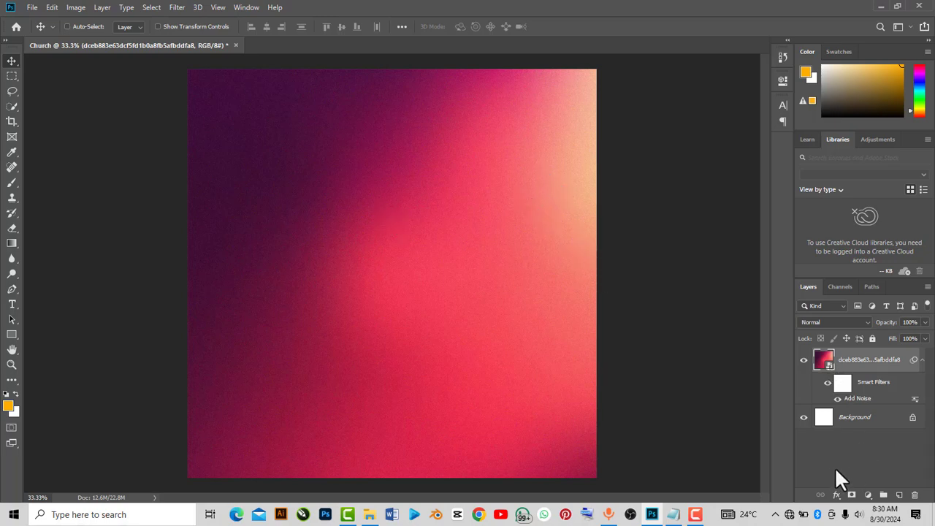
- Add a Hue/Saturation adjustment layer above the gradient with Saturation +25 and Lightness -37
left_click(869, 496)
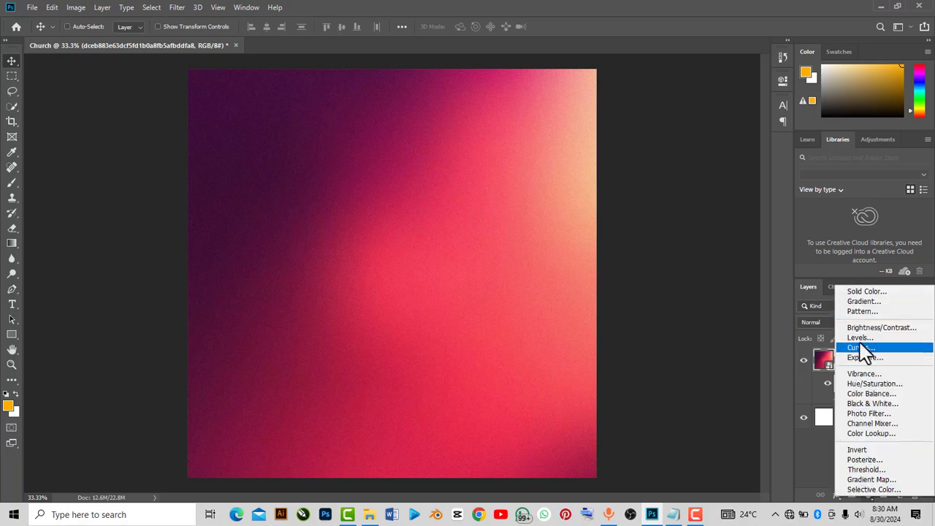
left_click(871, 384)
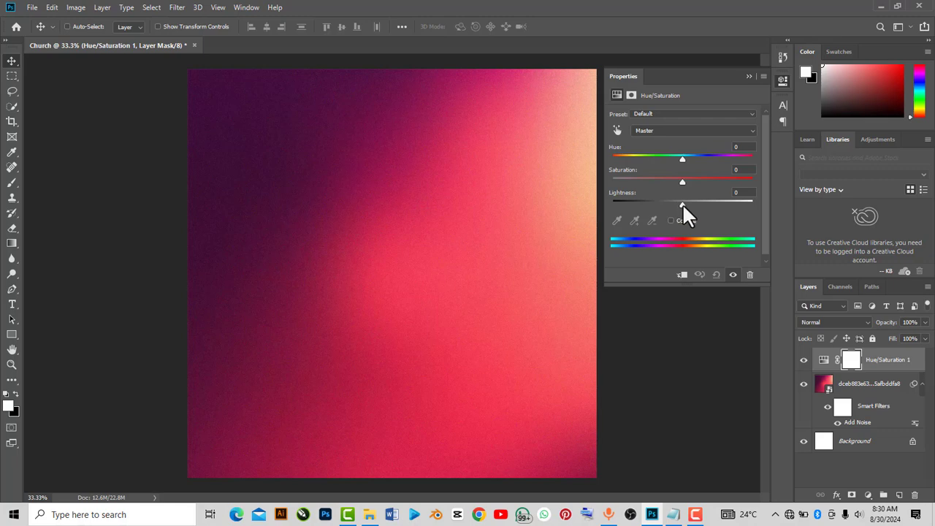
left_click_drag(682, 203, 704, 180)
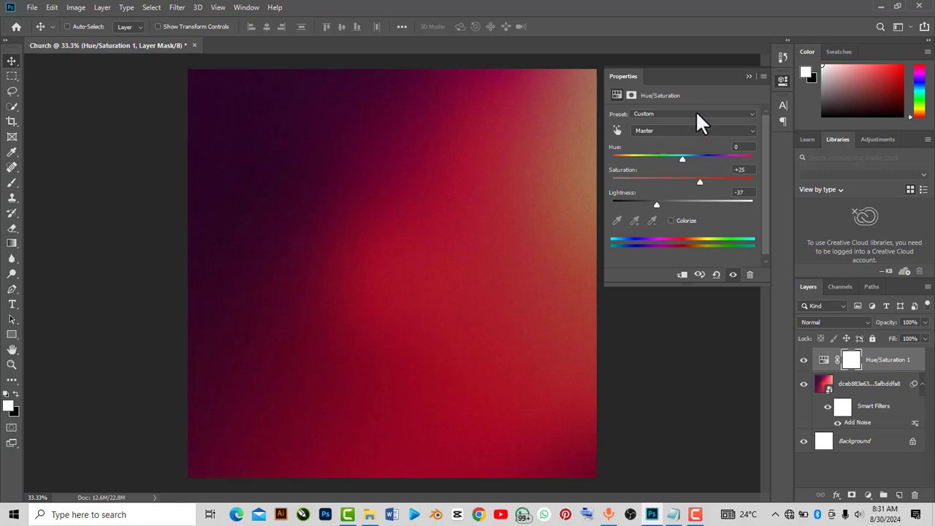
left_click(749, 76)
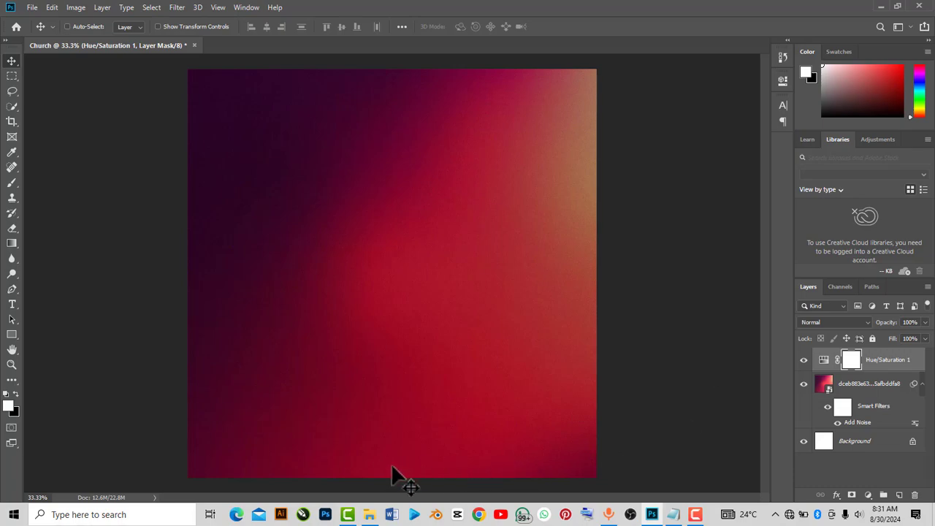
- Place the cutout photo of the man in the tan jacket, scaled to about 49% and centred in the lower half of the canvas
left_click(370, 514)
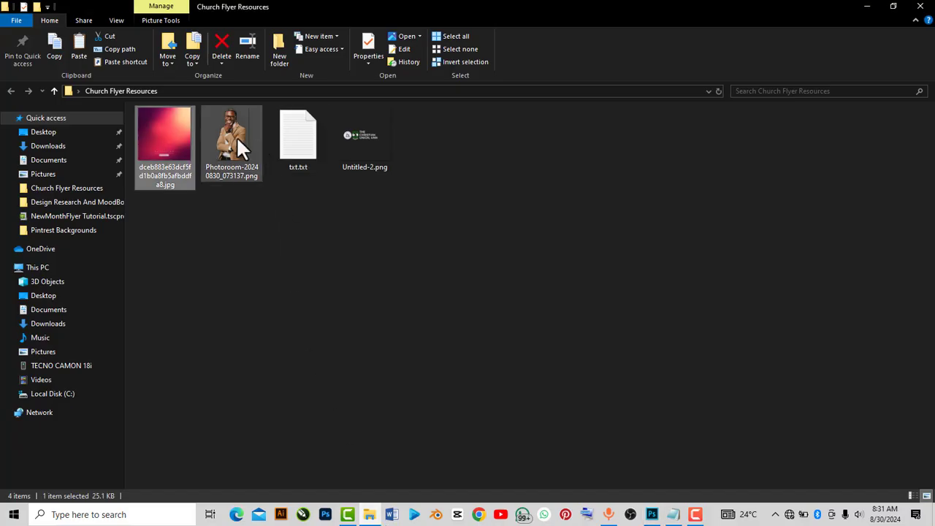
left_click_drag(236, 136, 452, 319)
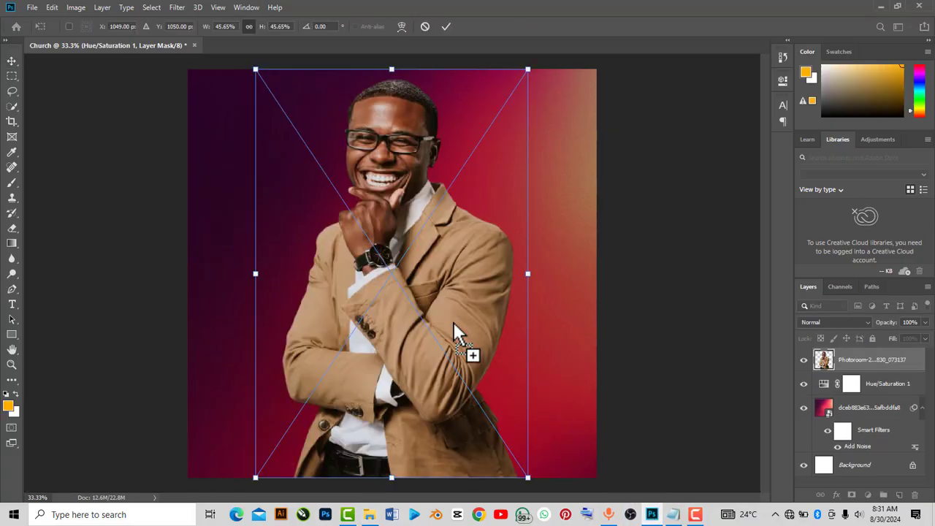
left_click_drag(419, 284, 424, 389)
left_click_drag(530, 166, 556, 141)
left_click_drag(428, 284, 422, 356)
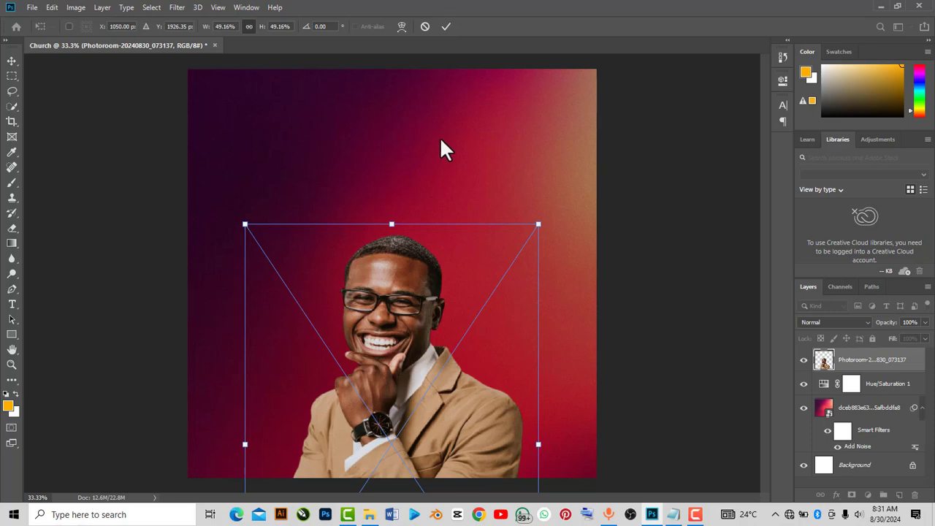
left_click(446, 26)
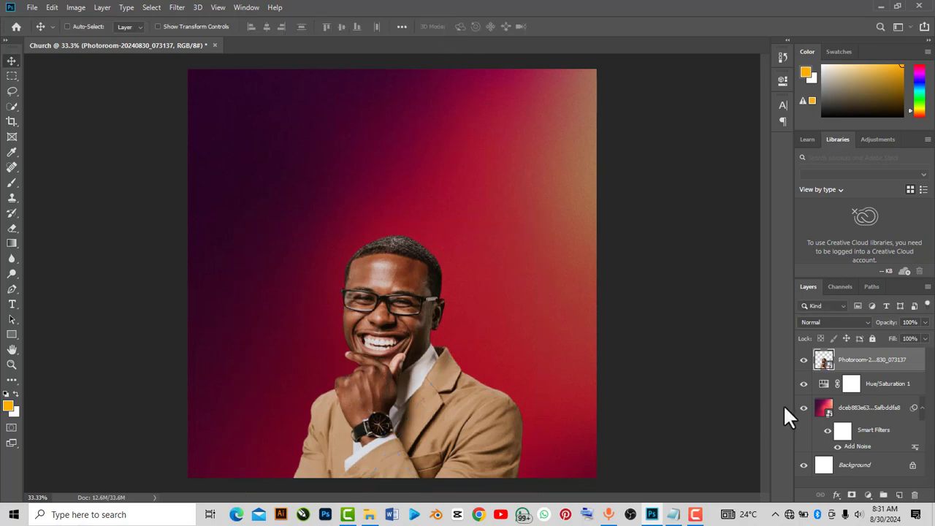
- Put the gradient image layer into its own collapsed layer group named BG
left_click(862, 409)
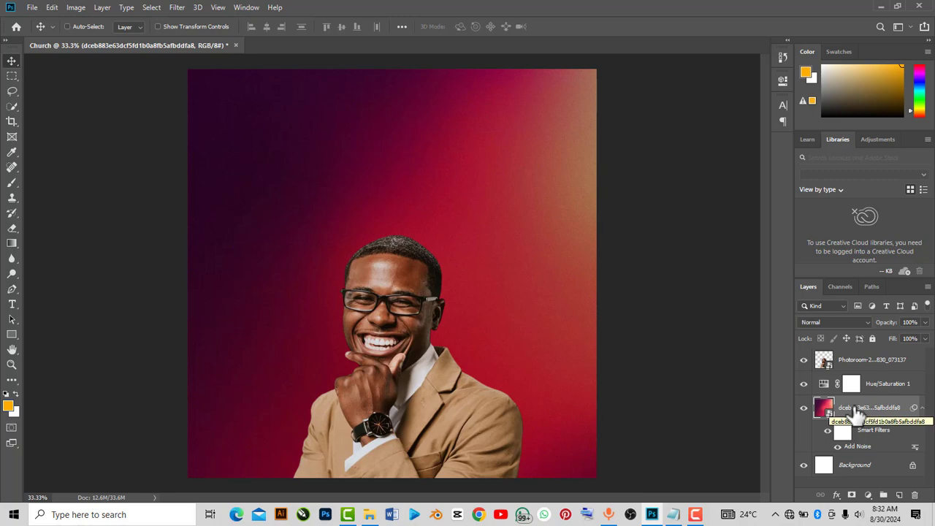
key("ctrl")
key("ctrl+g")
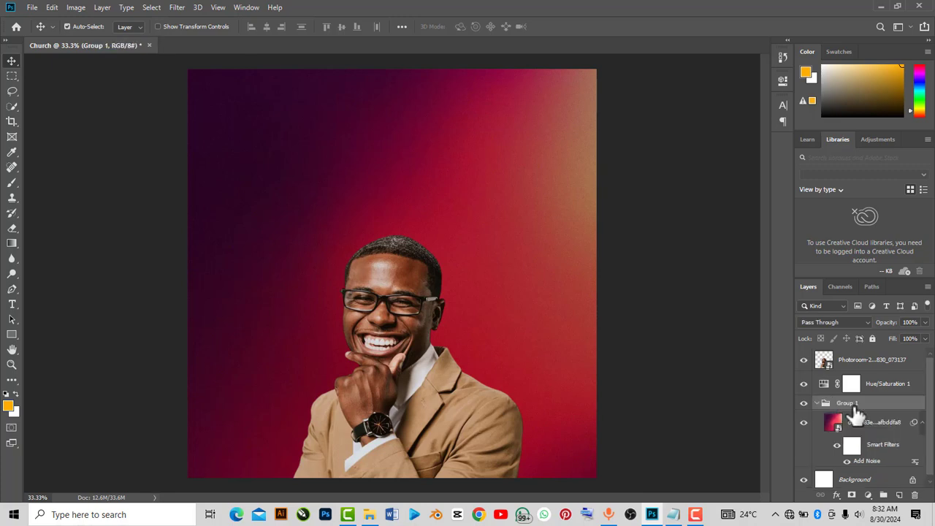
left_click(816, 403)
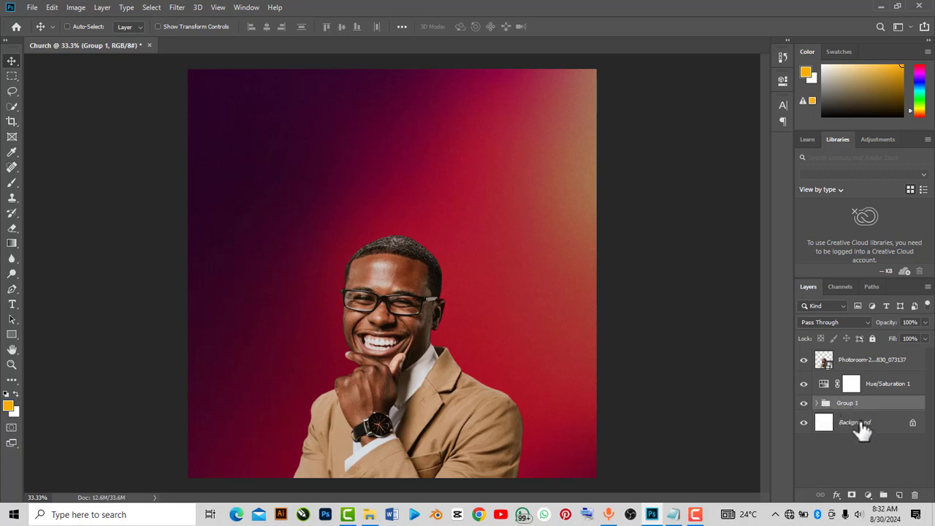
double_click(852, 403)
left_click(811, 478)
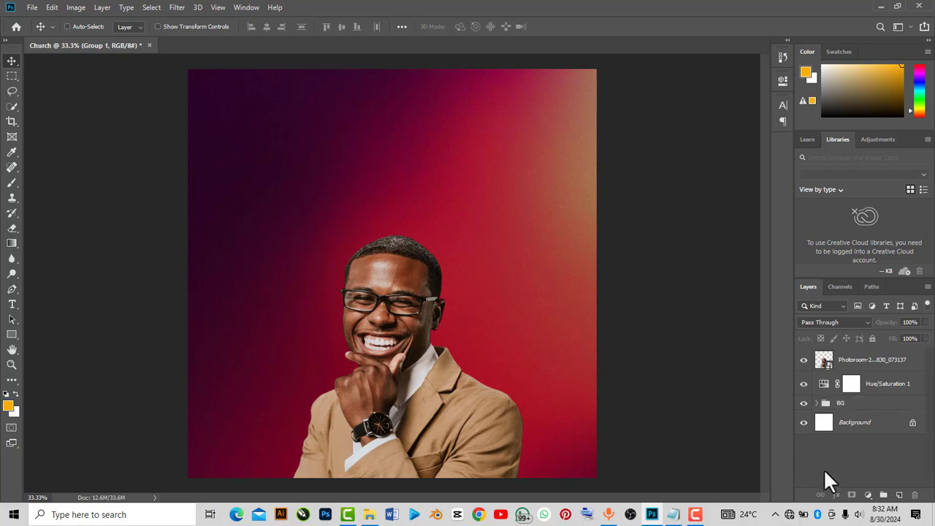
- Open the man's photo layer in the Camera Raw Filter and set Clarity +36, Highlights +13, Shadows +24 and Texture +13
left_click(853, 368)
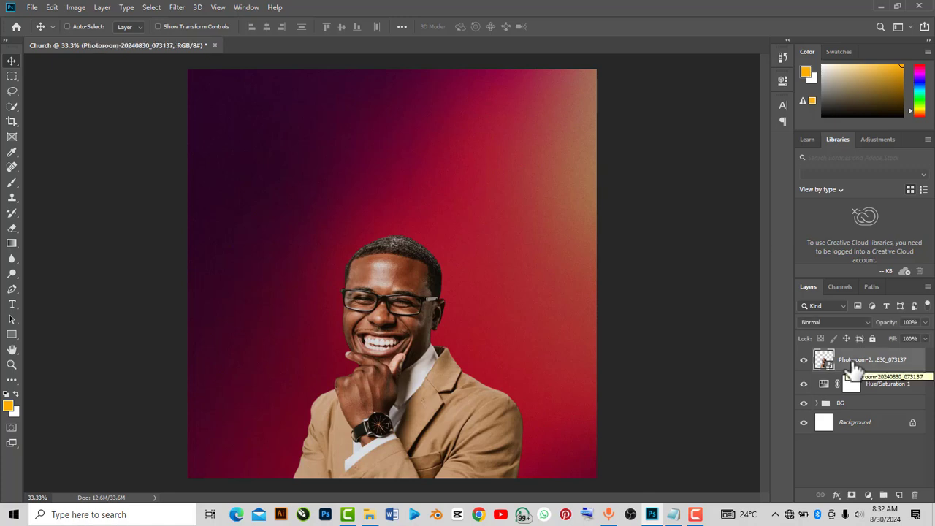
left_click(184, 8)
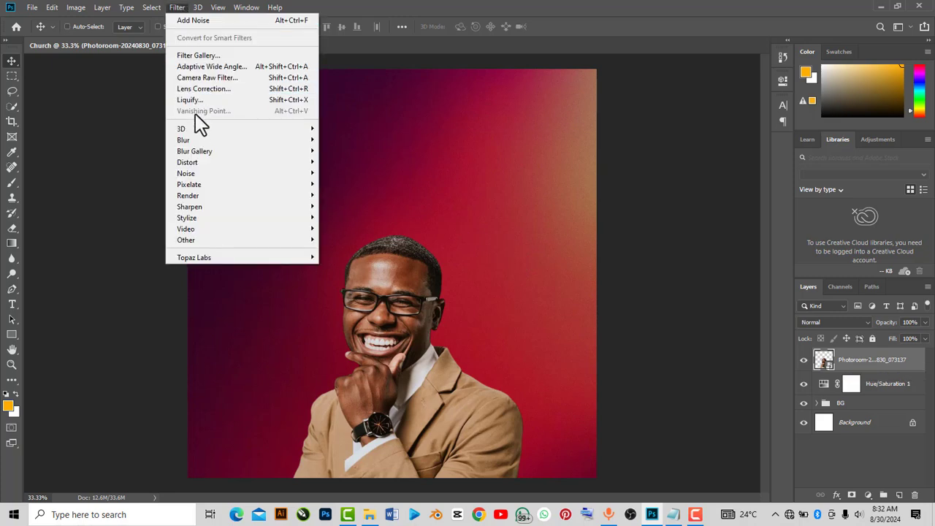
left_click(206, 79)
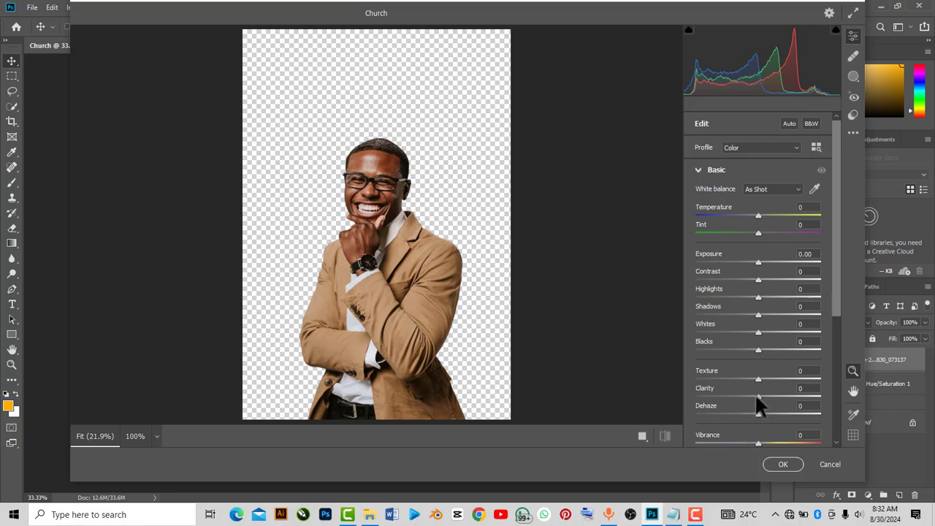
left_click_drag(757, 396, 773, 396)
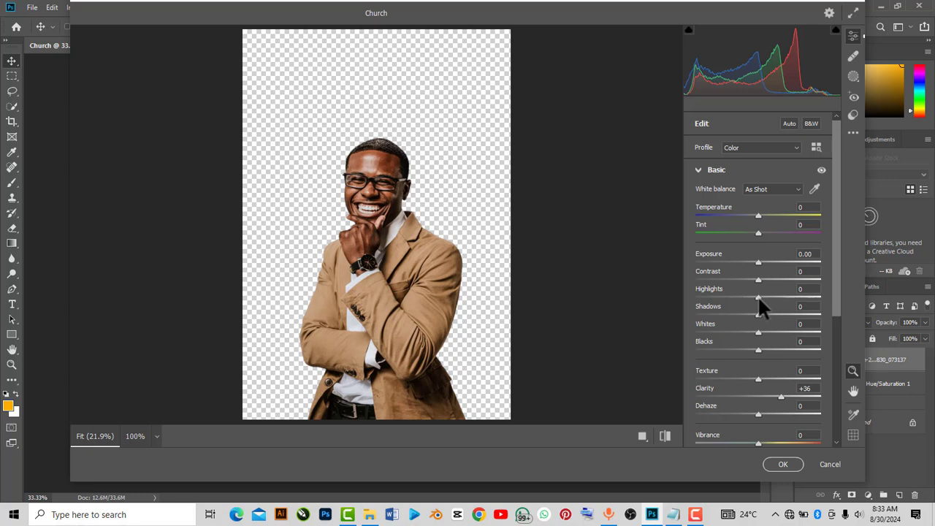
left_click_drag(758, 295, 774, 311)
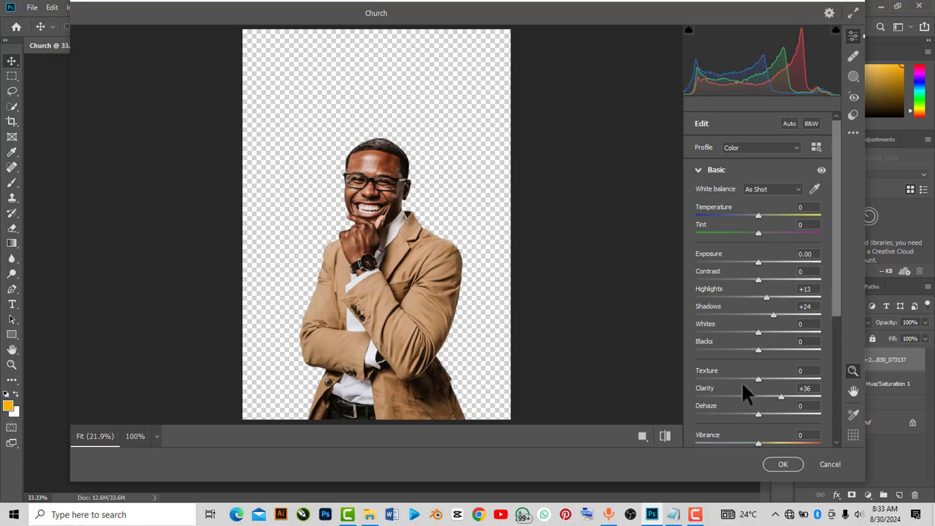
left_click_drag(757, 377, 765, 375)
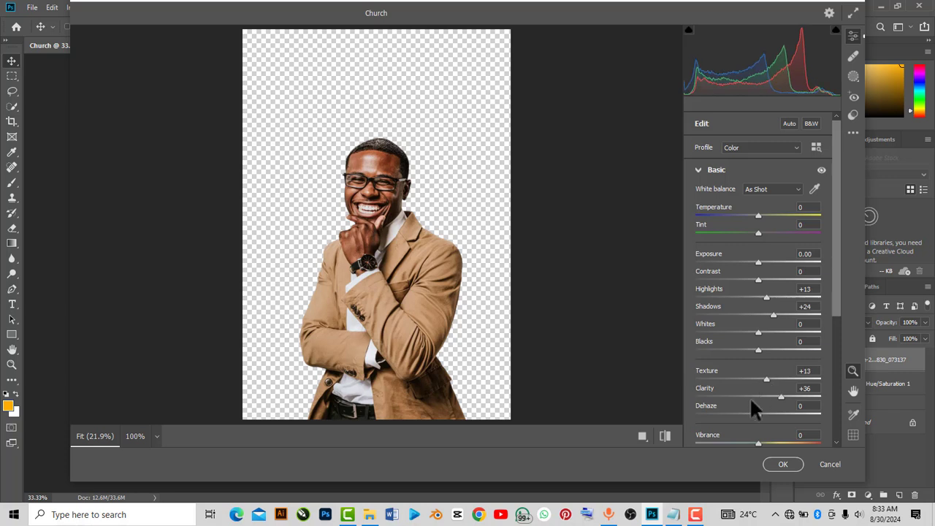
- Convert the photo to black and white in Camera Raw with Highlights -15, Shadows +33 and slightly raised Dehaze, and apply the filter
left_click(812, 122)
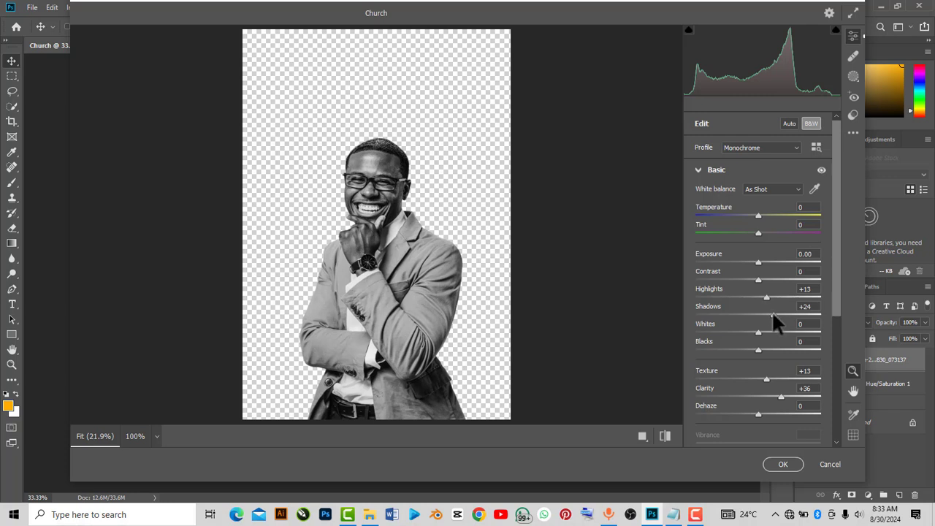
left_click_drag(776, 311, 749, 300)
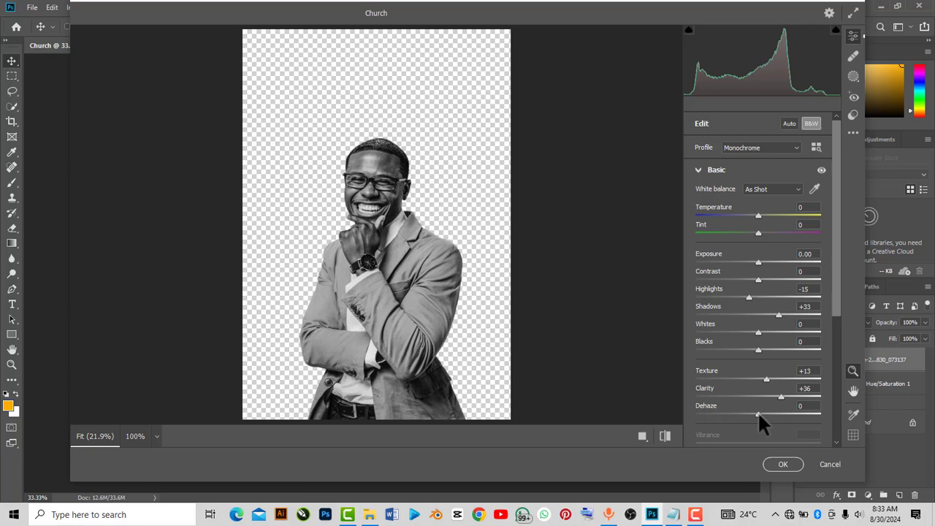
left_click_drag(758, 412, 772, 413)
left_click(784, 465)
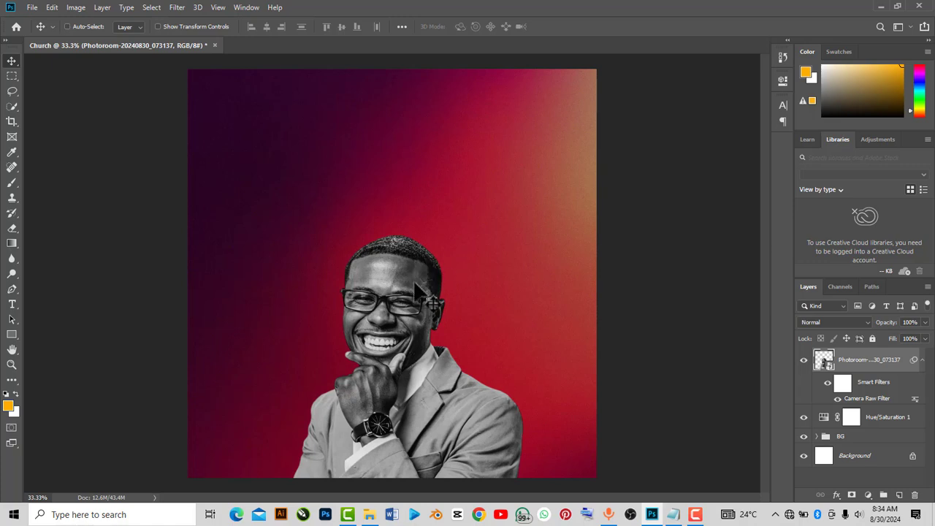
- Shift the man's photo slightly upward and apply the Add Noise filter to it with a 20% amount and Uniform distribution
left_click_drag(413, 288, 418, 277)
left_click_drag(418, 276, 417, 284)
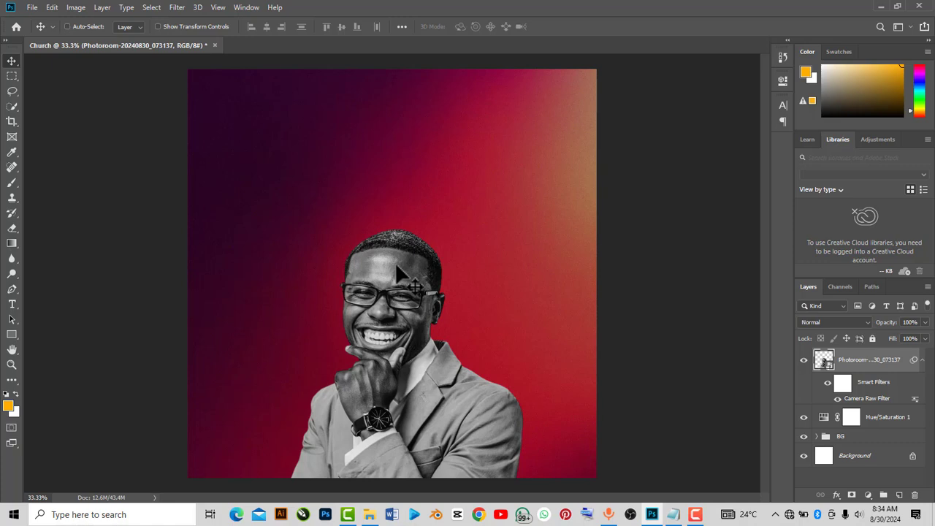
left_click(178, 9)
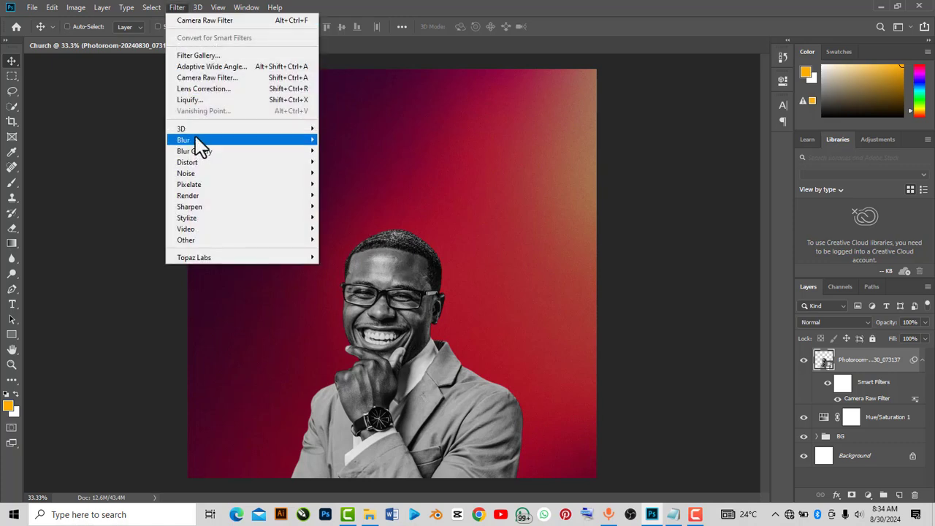
mouse_move(209, 176)
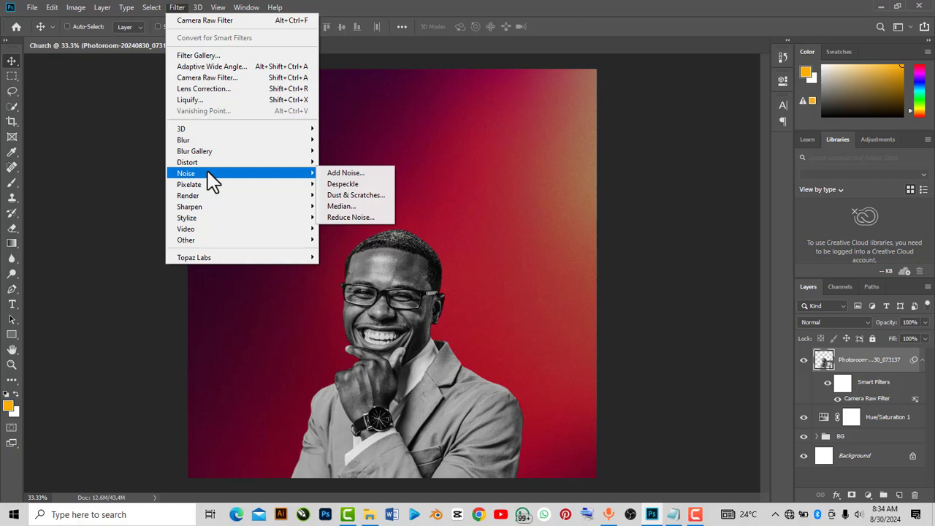
left_click(344, 176)
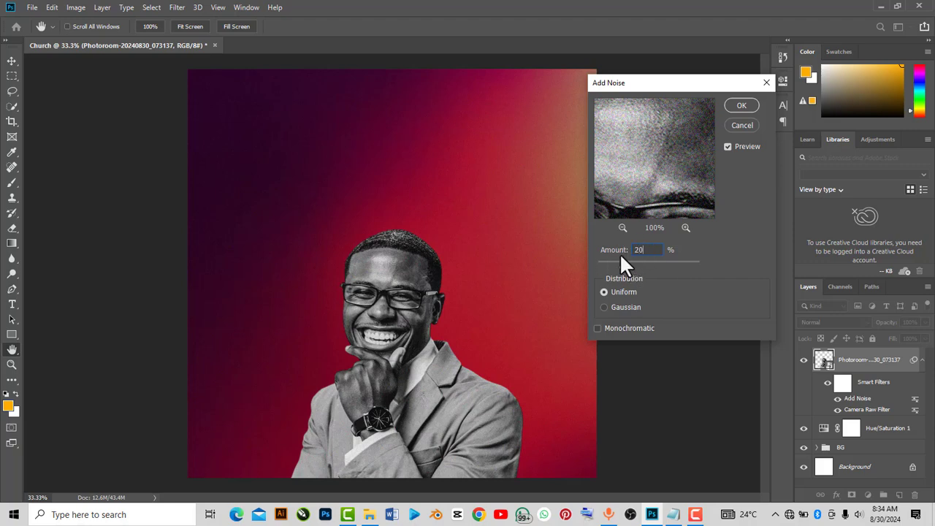
left_click(734, 107)
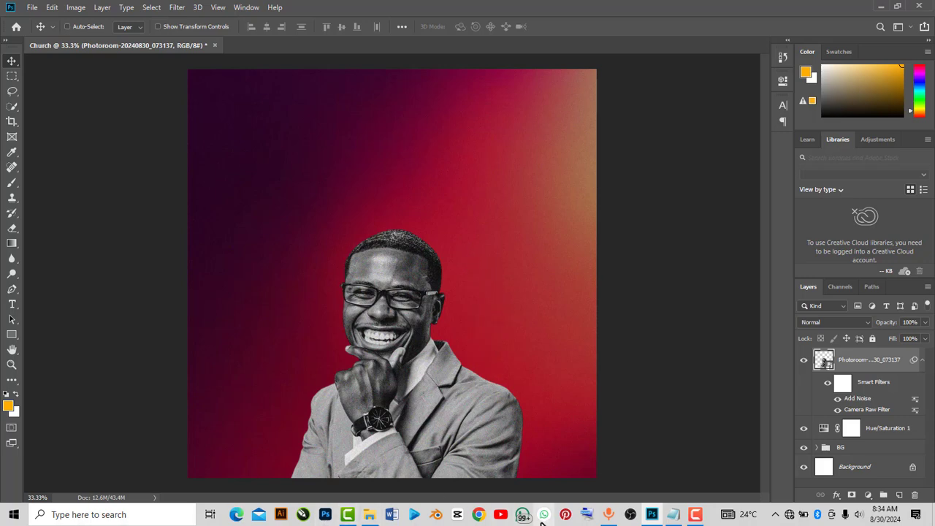
left_click(370, 516)
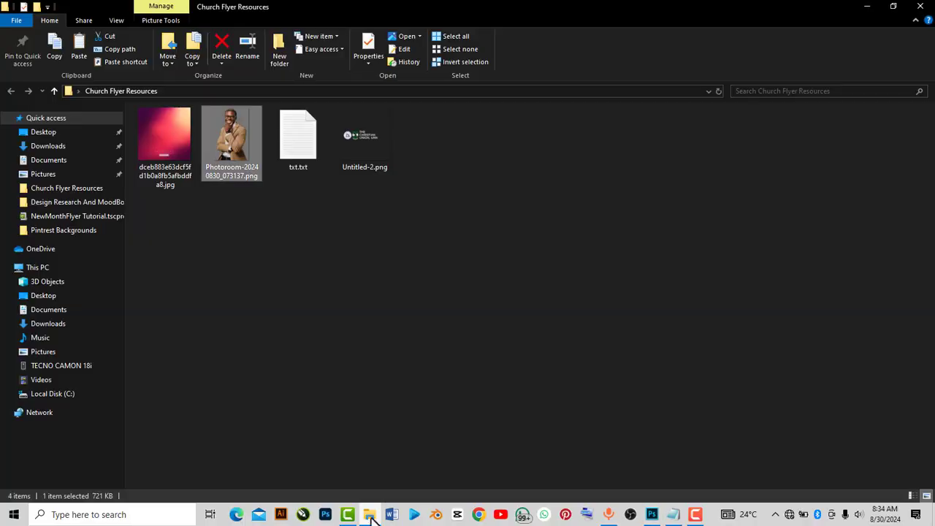
left_click(867, 9)
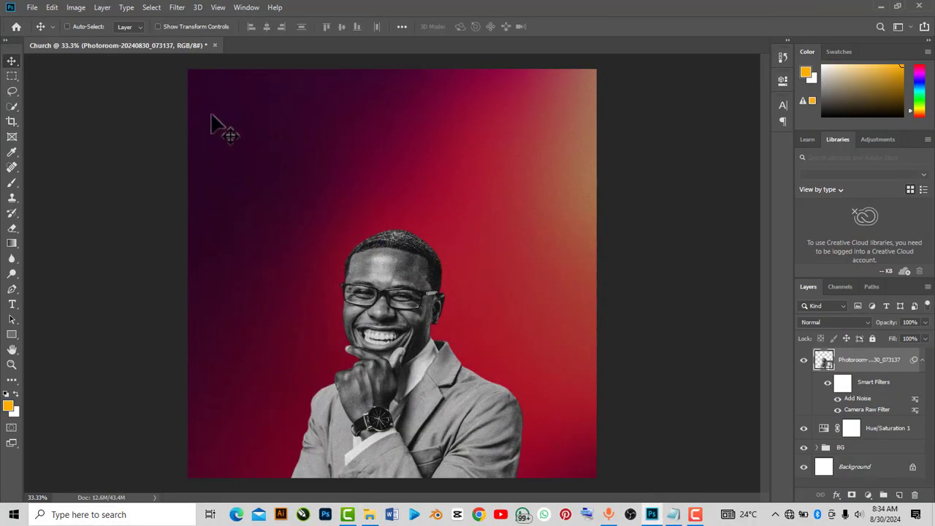
left_click(177, 8)
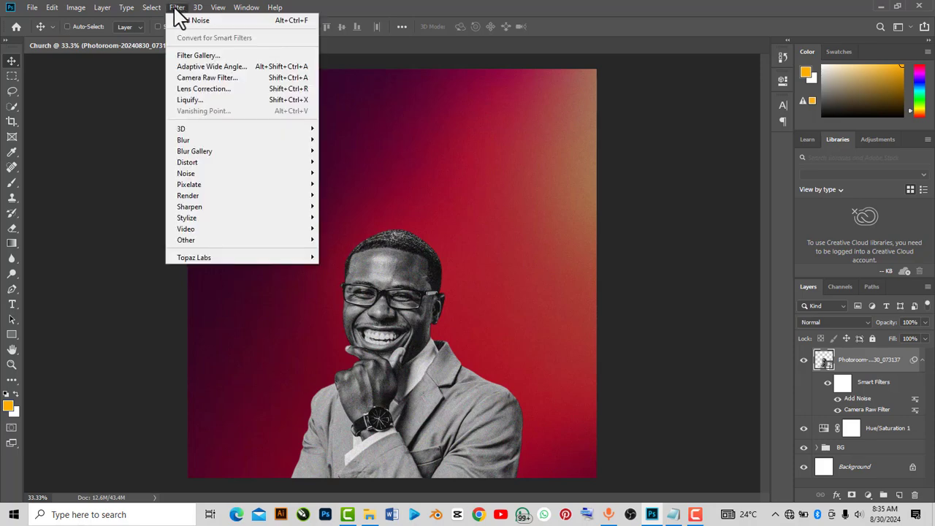
left_click(218, 9)
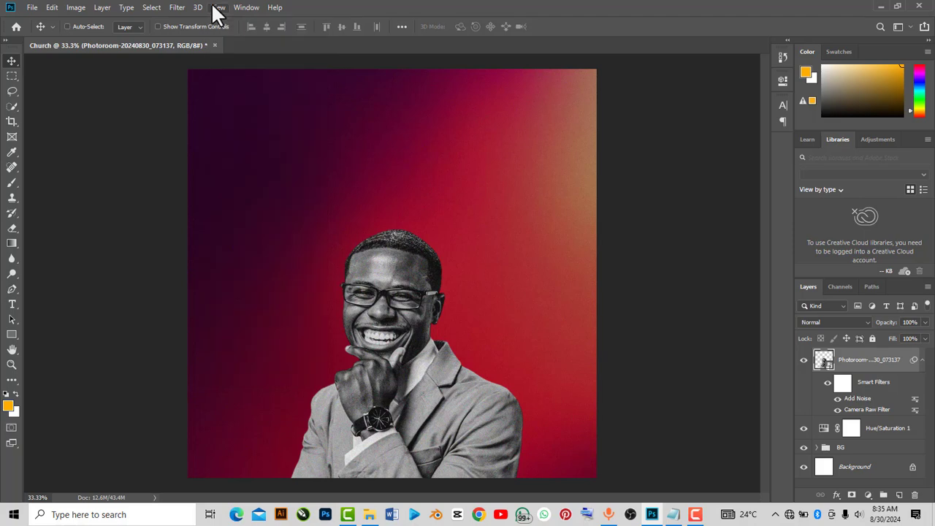
- Create a new guide layout with 0.3 in margins on all four sides of the canvas
left_click(218, 8)
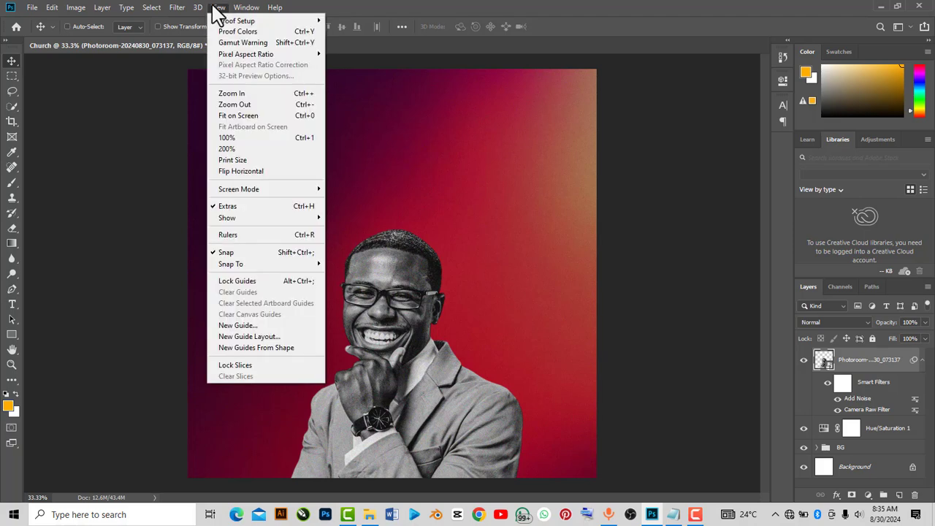
left_click(241, 336)
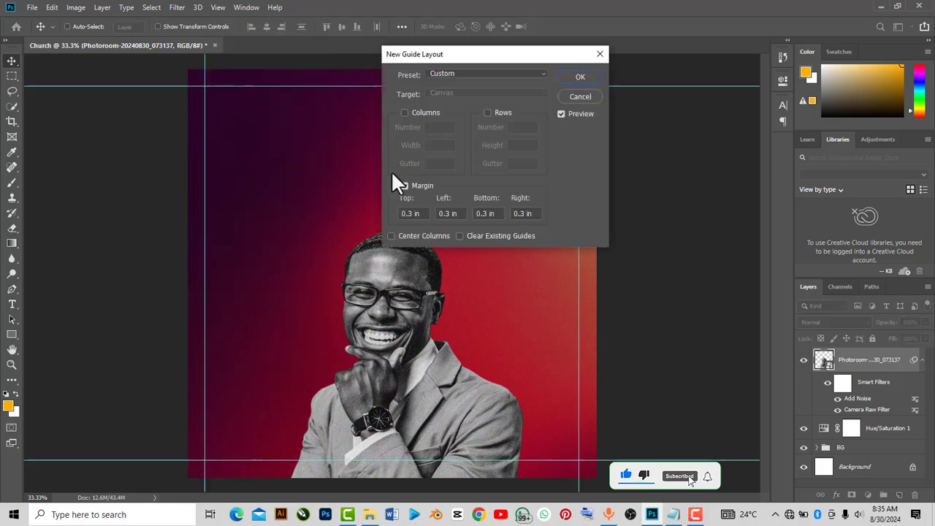
left_click_drag(534, 57, 556, 69)
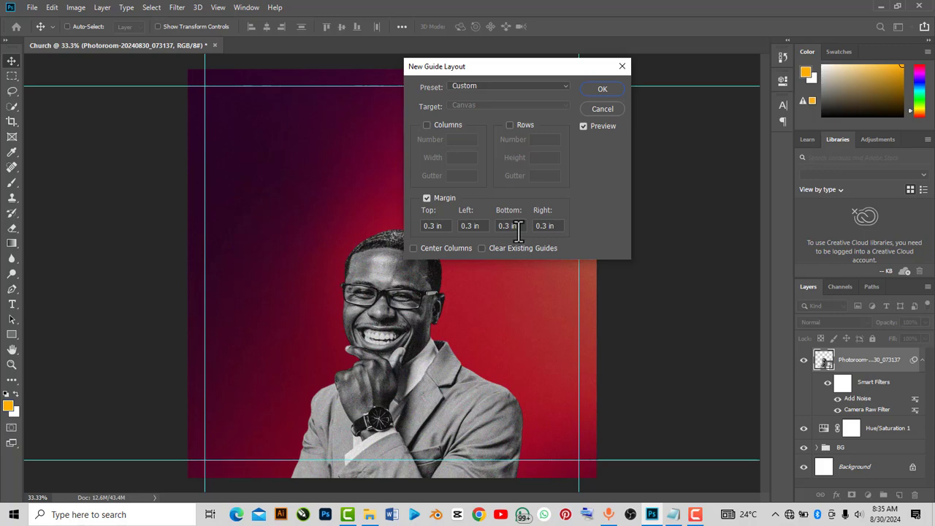
left_click(603, 90)
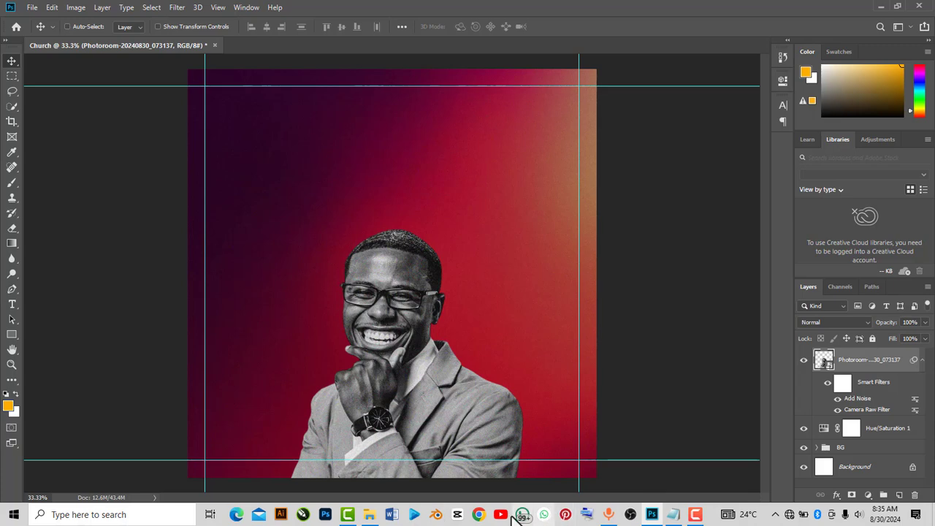
- Place the Untitled-2.png logo from the Church Flyer Resources folder, scaled to 6.82%, centred near the upper edge of the flyer
left_click(370, 514)
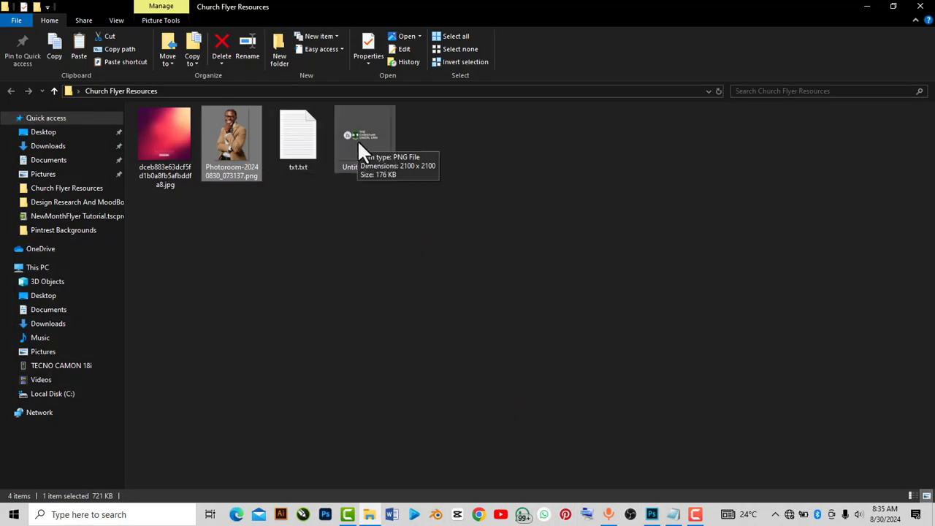
double_click(359, 138)
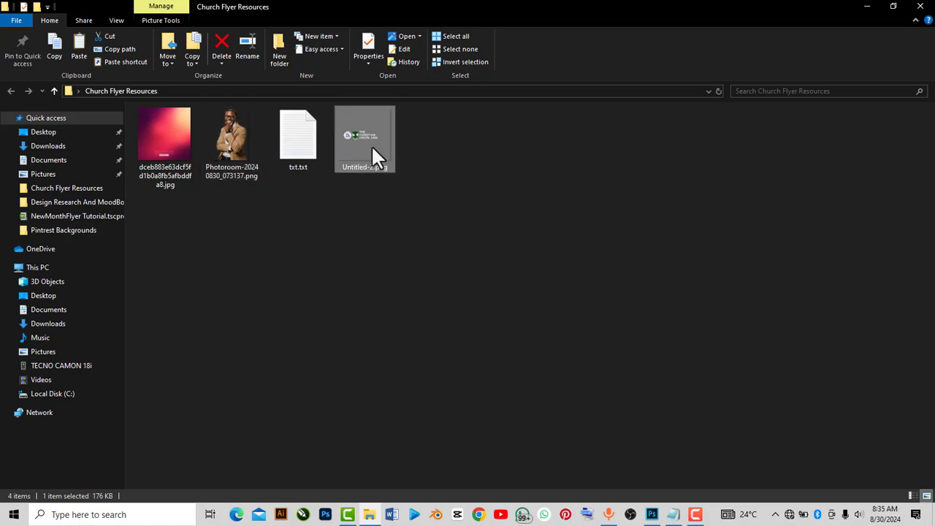
left_click_drag(368, 134, 388, 215)
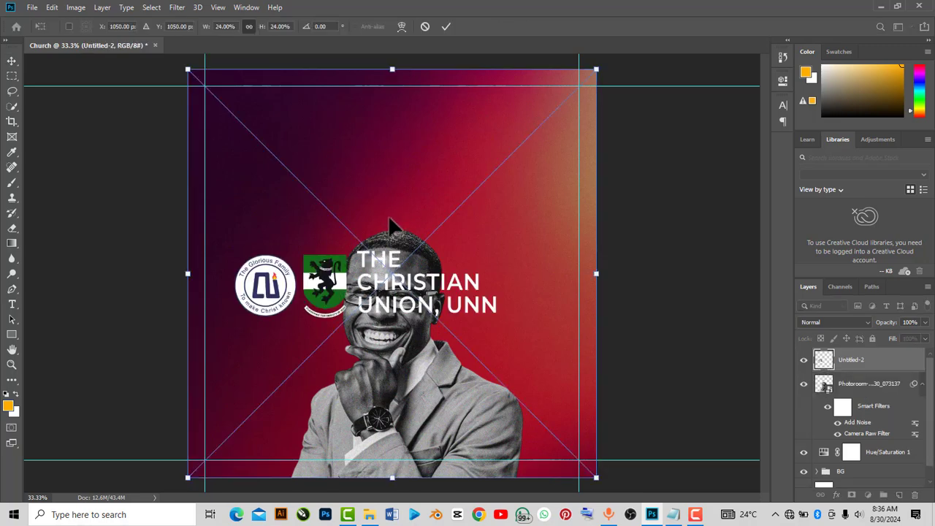
left_click_drag(595, 476, 304, 185)
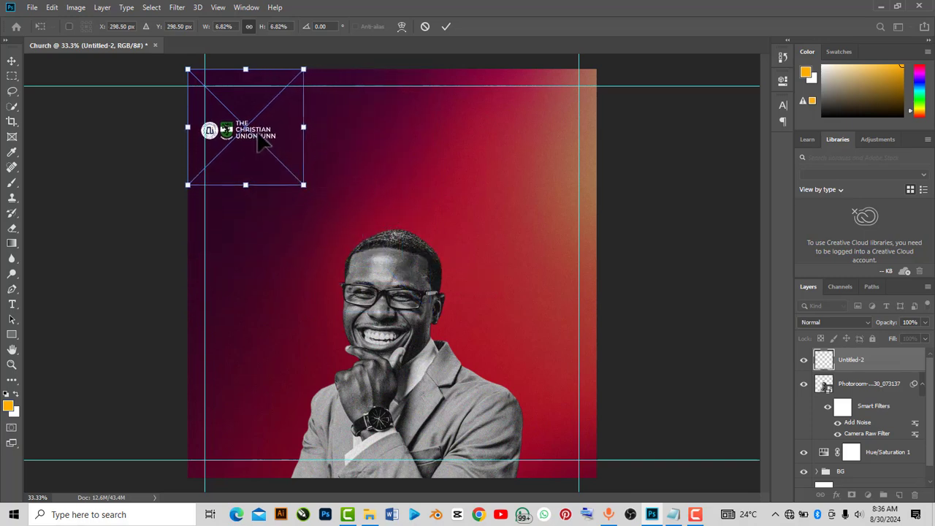
left_click_drag(264, 141, 406, 108)
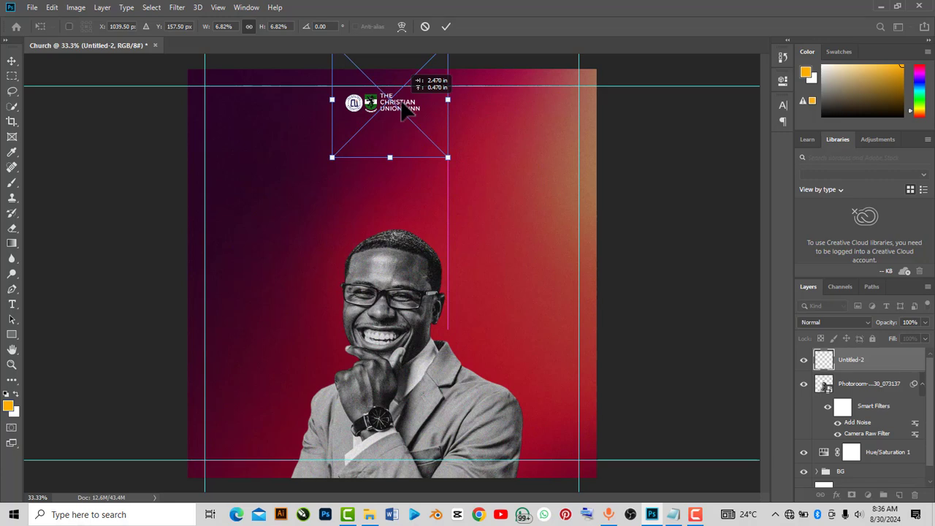
left_click_drag(404, 108, 417, 102)
left_click(444, 24)
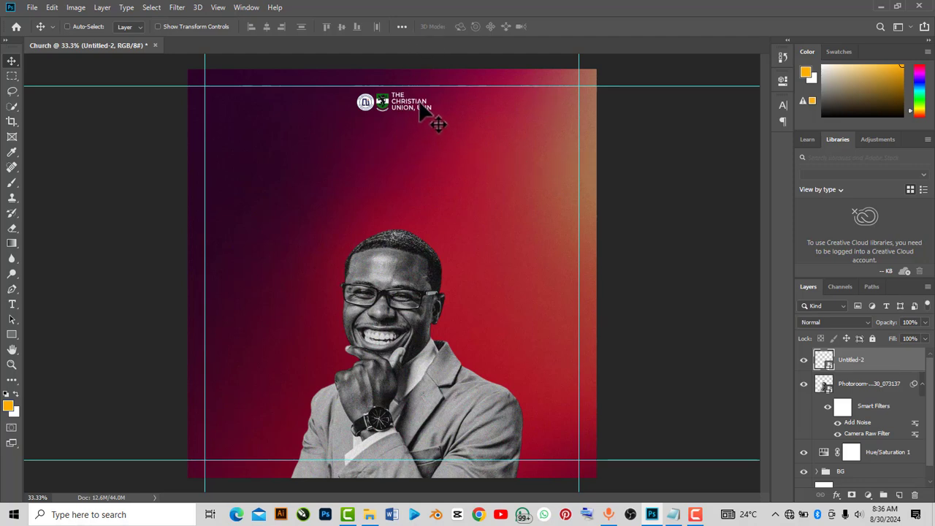
- Nudge the Christian Union logo slightly up and to the left so it sits centred just below the upper margin guide
left_click_drag(420, 102, 419, 103)
key("Up")
key("Up")
key("Up")
key("Up")
key("Up")
key("Up")
key("Up")
key("Up")
key("Up")
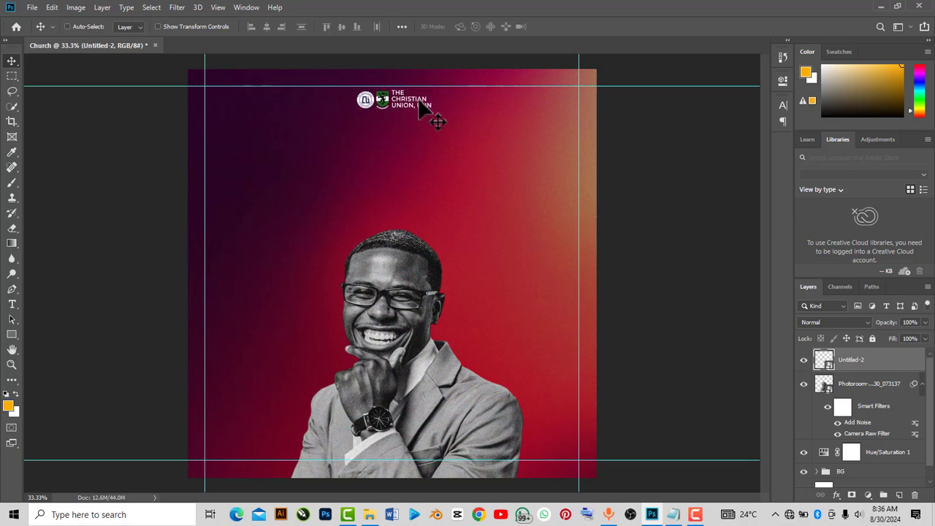
key("Left")
key("Left")
key("Left")
key("Left")
key("Left")
key("Left")
key("Left")
key("Left")
key("Left")
key("Up")
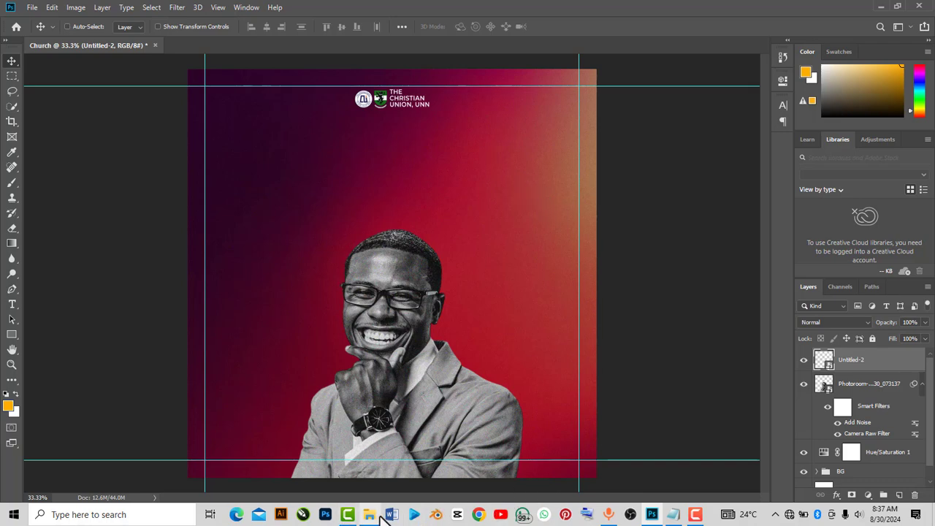
- Bring up the txt.txt notes in Notepad, move them aside, and start a new text layer on the flyer between the logo and the man's head
left_click(676, 515)
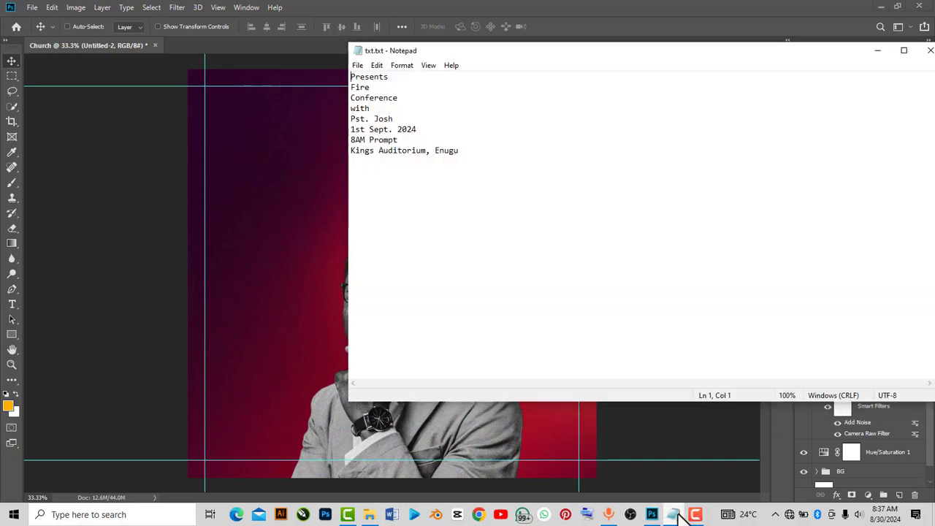
left_click_drag(524, 55, 746, 104)
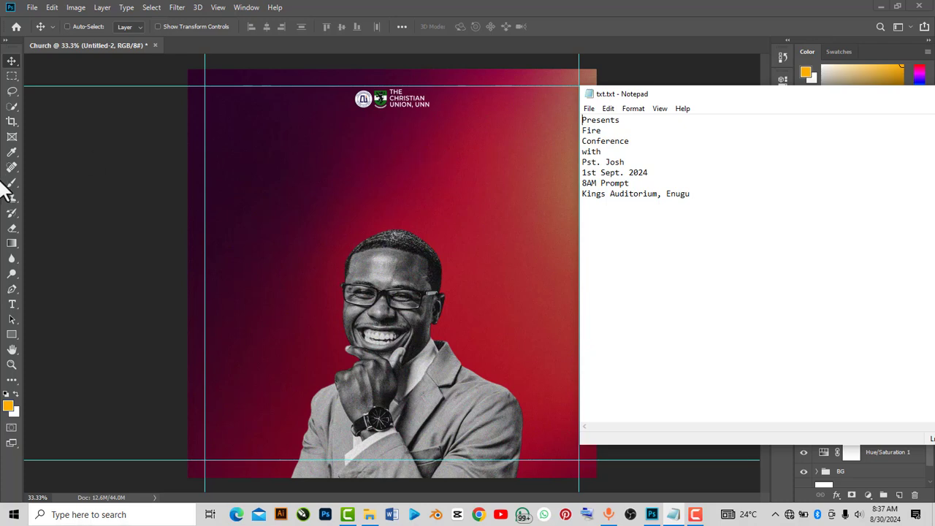
left_click(11, 319)
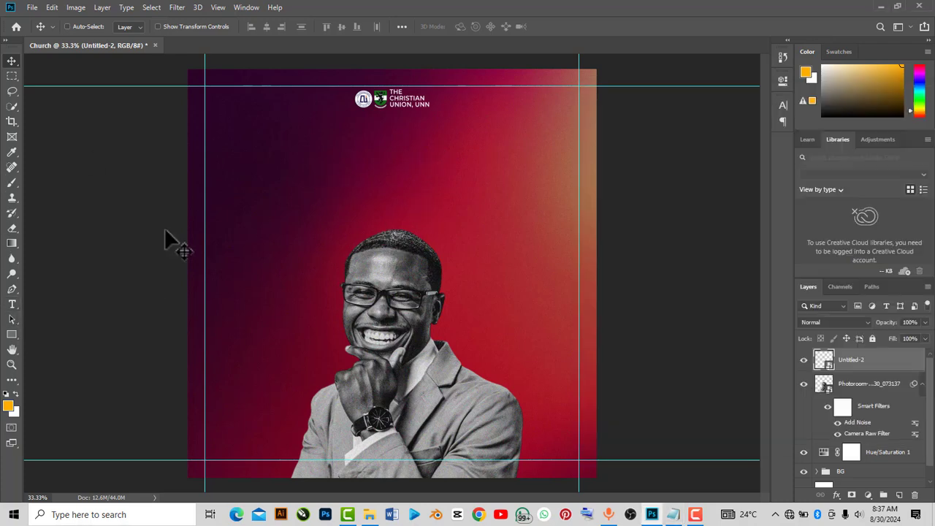
left_click(12, 304)
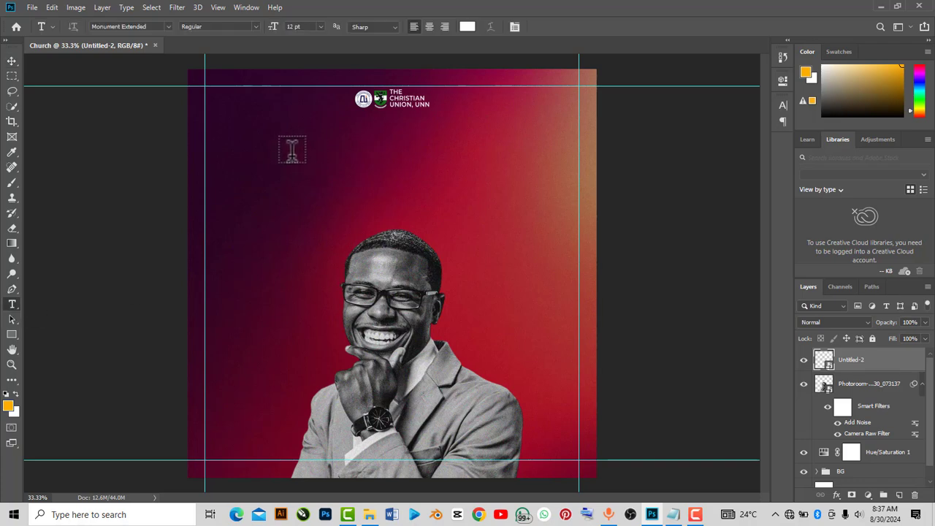
left_click(291, 154)
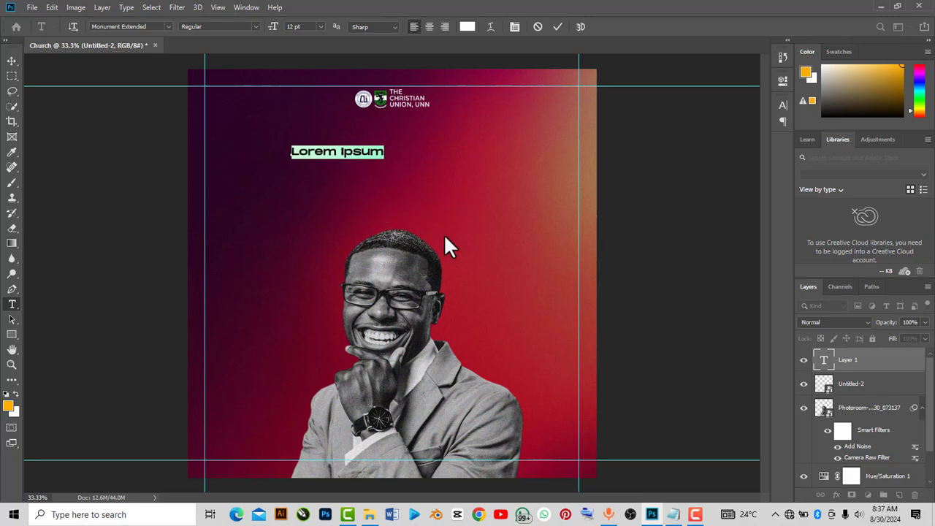
- Copy "Presents" from txt.txt and paste it over the placeholder text in the flyer's new text layer
left_click(673, 513)
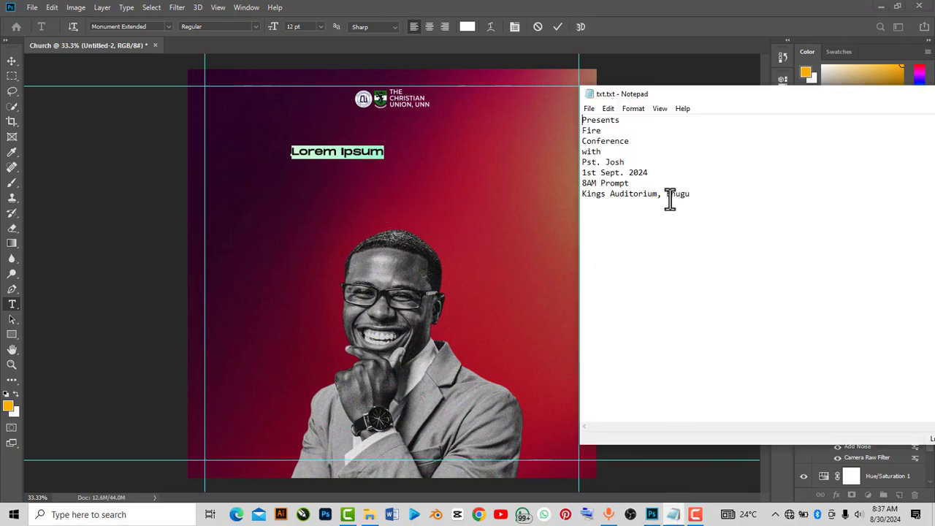
double_click(617, 122)
right_click(588, 122)
left_click(616, 159)
left_click_drag(687, 95, 420, 184)
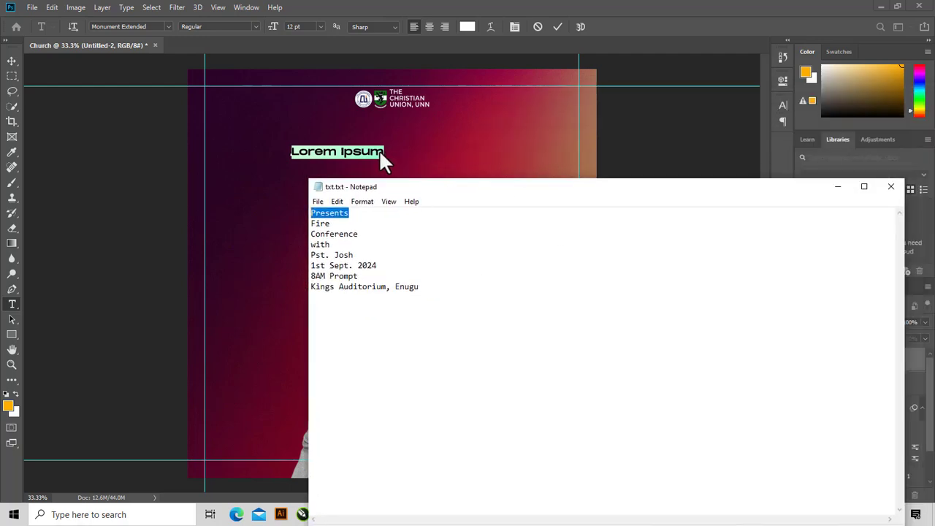
key("alt+Tab")
left_click_drag(381, 151, 273, 152)
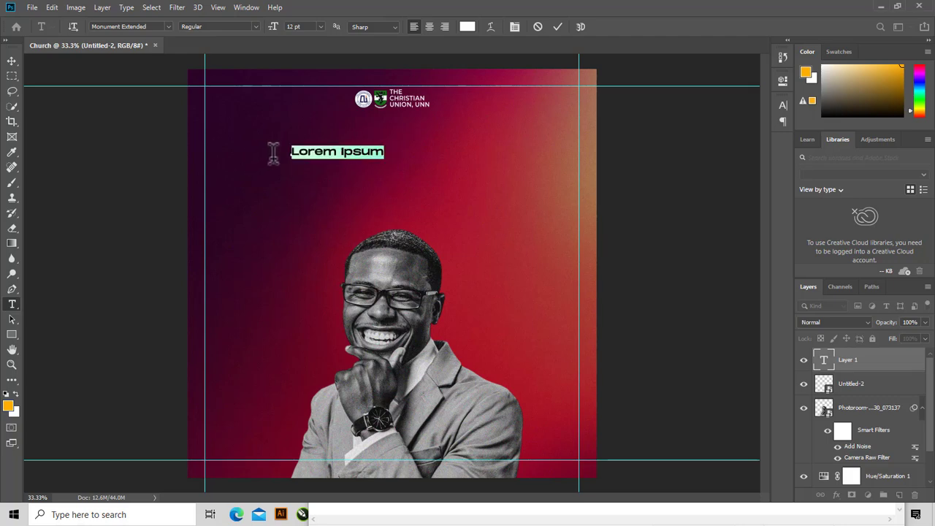
key("ctrl+v")
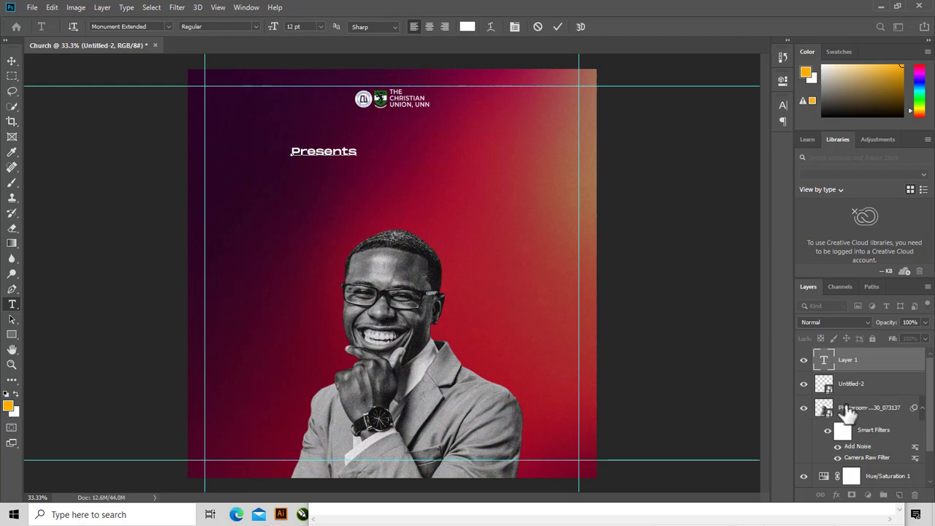
- Put the man's photo layer into its own group, collapse the group and name it Image
scroll(841, 415, "down", 1)
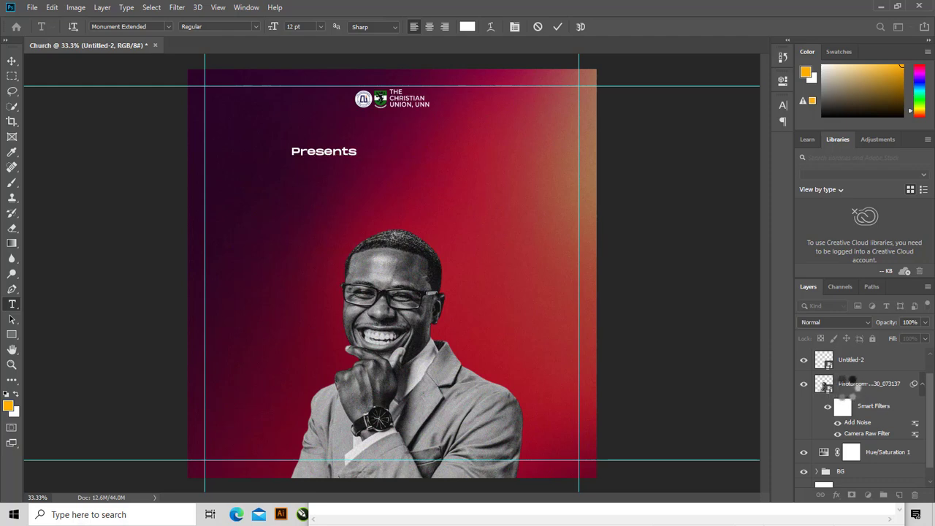
left_click(851, 384)
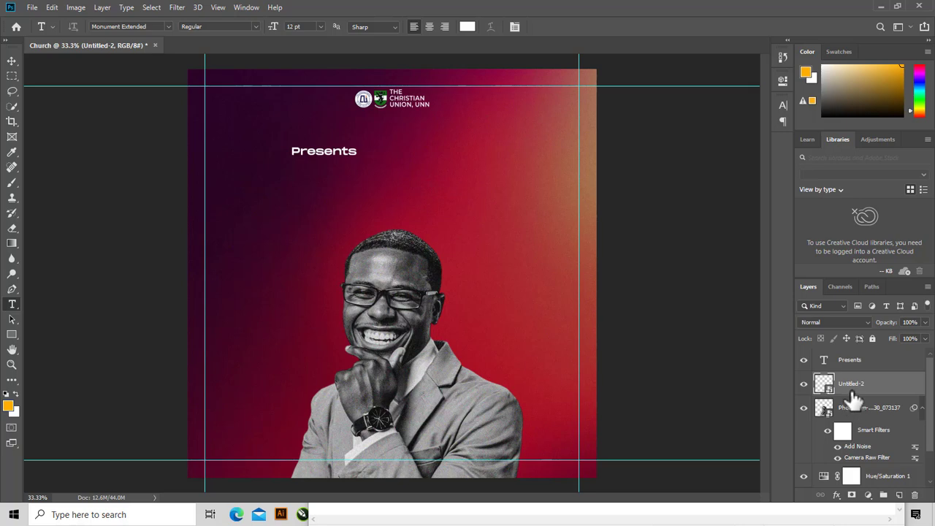
left_click(859, 420)
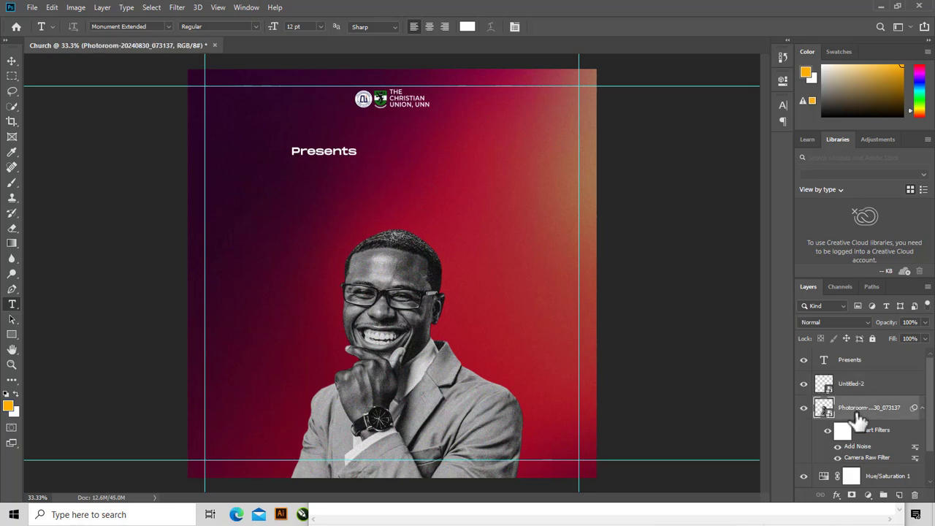
key("ctrl+g")
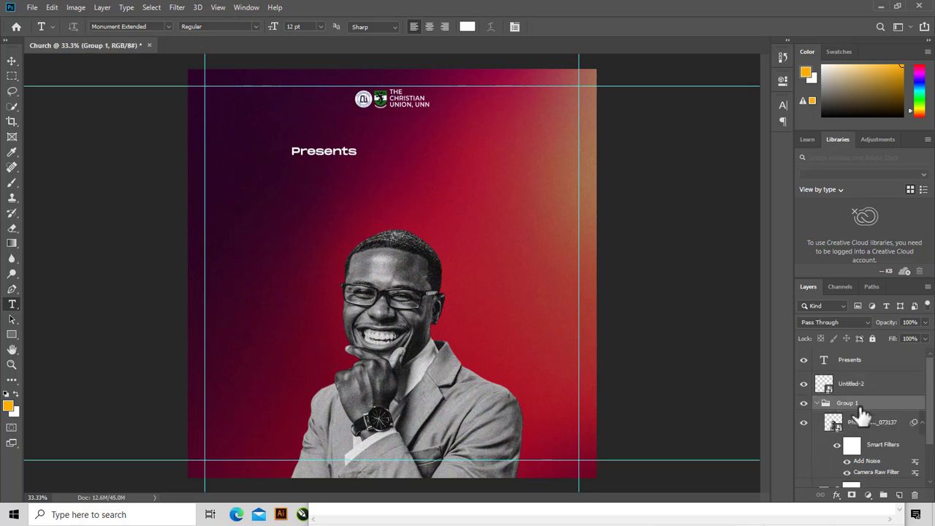
left_click(817, 403)
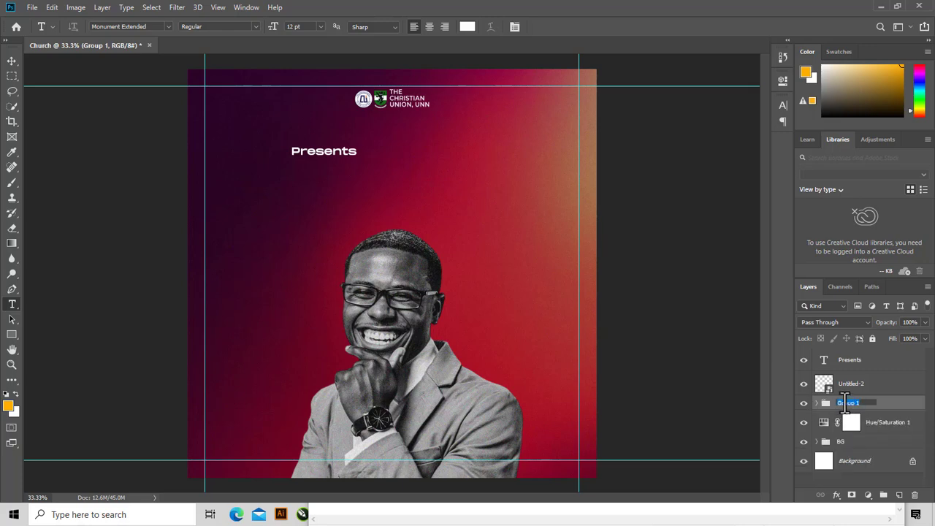
type("M")
type("ma")
type("ge")
key("Return")
left_click_drag(848, 393, 847, 391)
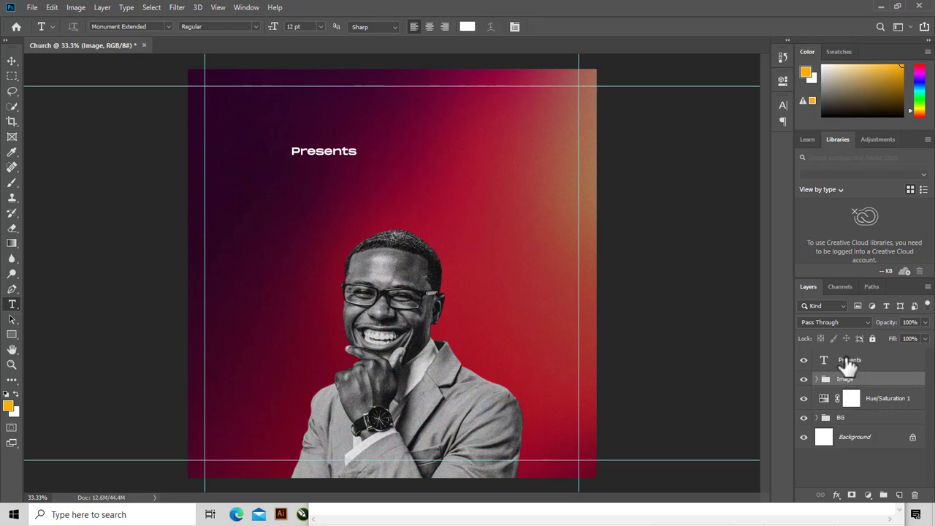
left_click(344, 164)
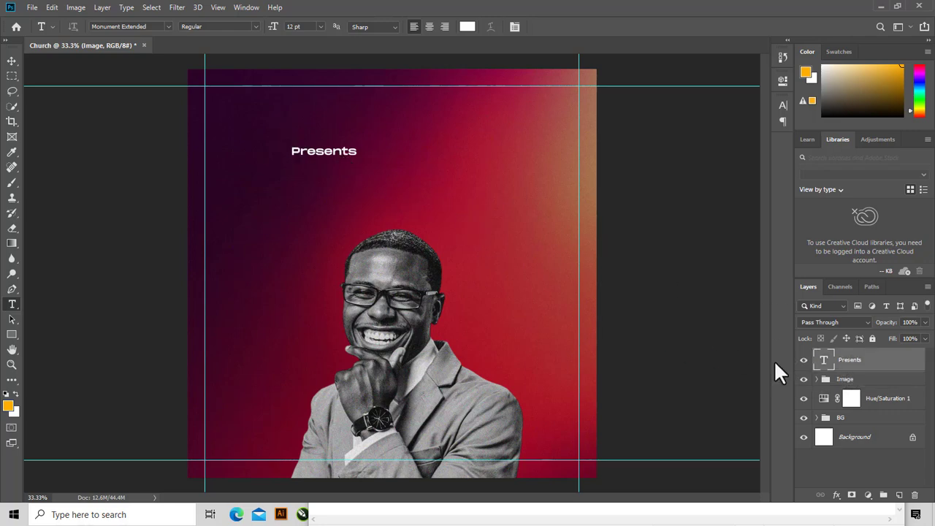
key("ctrl+v")
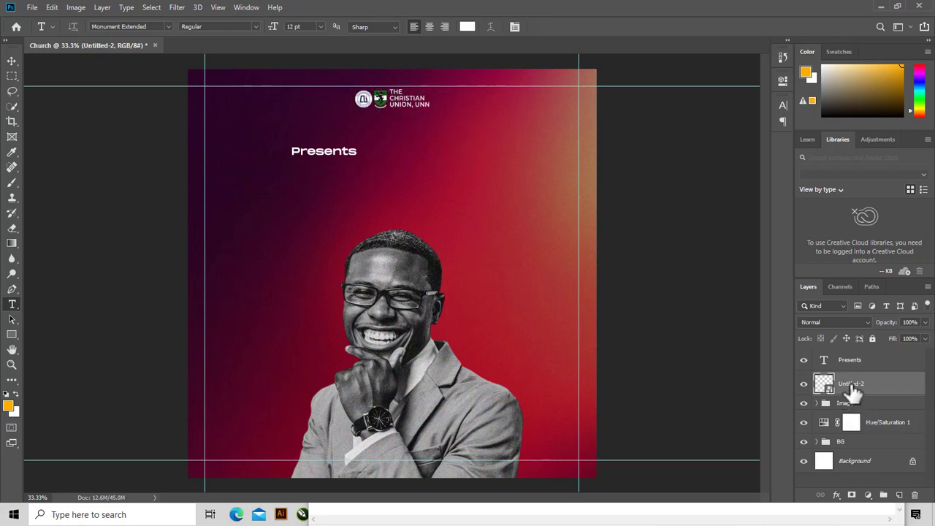
- Move the "Presents" text beneath the logo, aligned with the logo's left edge
left_click(851, 363)
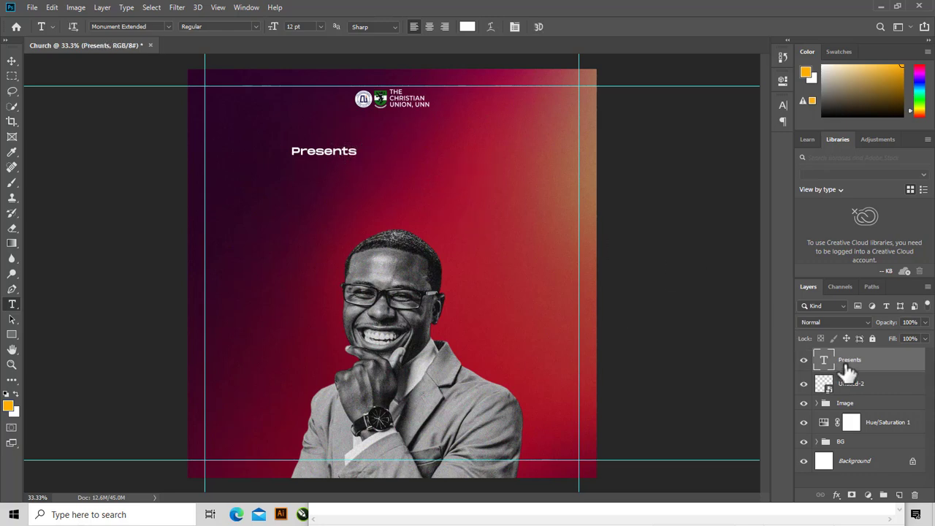
left_click(12, 62)
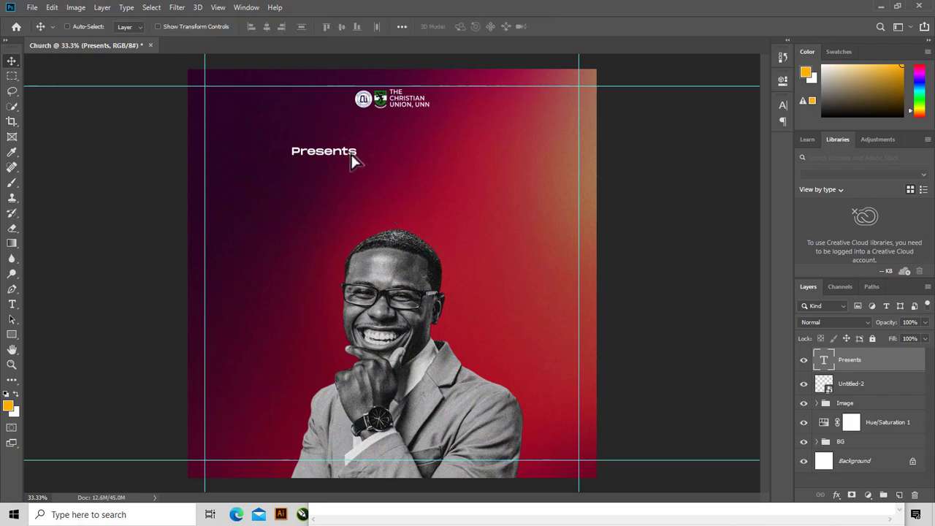
left_click_drag(353, 160, 413, 151)
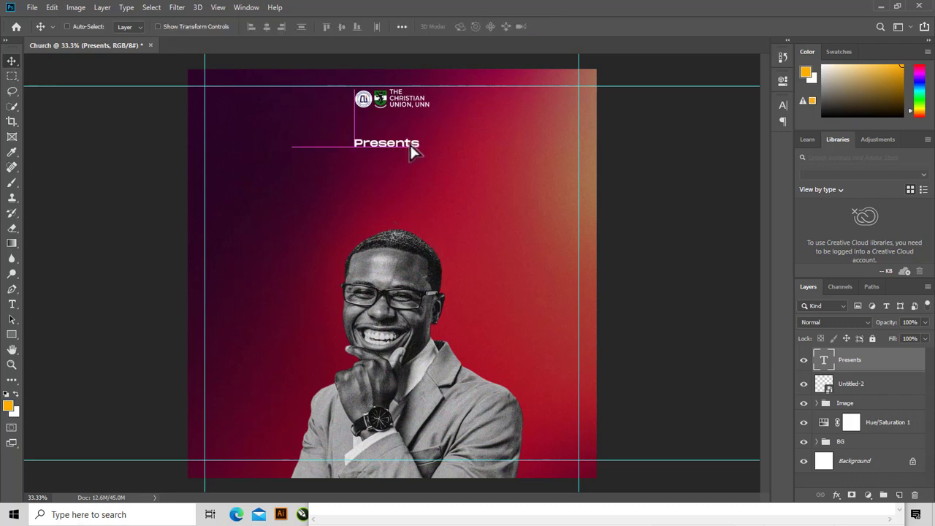
- Duplicate the "Presents" text directly below itself and replace the copy's wording with "Fire" from txt.txt
key("ctrl+j")
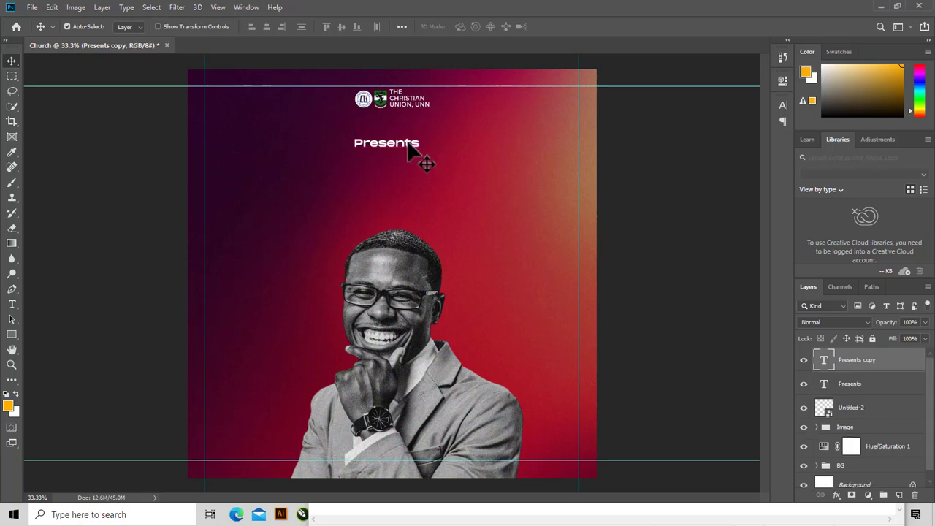
mouse_move(406, 150)
left_mouse_down()
mouse_move(412, 171)
mouse_move(416, 164)
left_mouse_up()
double_click(417, 163)
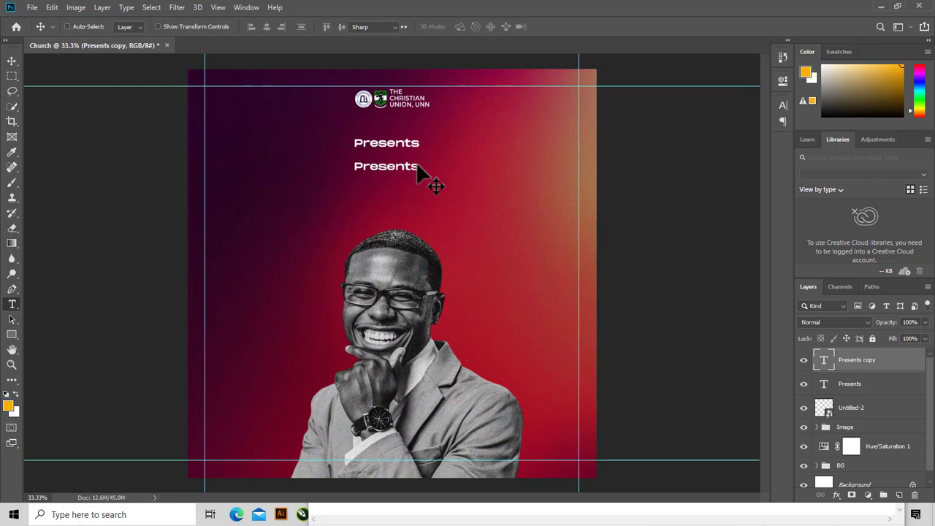
left_click(314, 520)
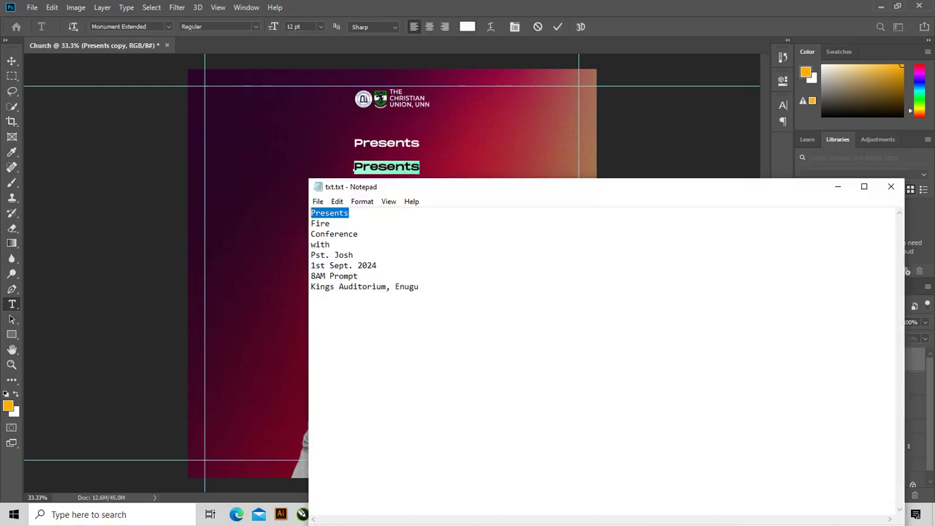
left_click_drag(311, 224, 332, 223)
right_click(320, 227)
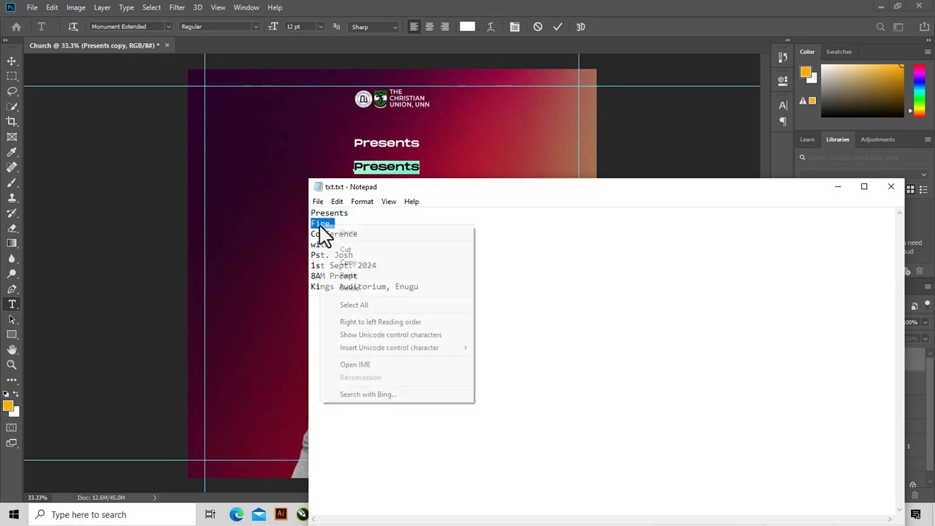
left_click(350, 263)
left_click(838, 187)
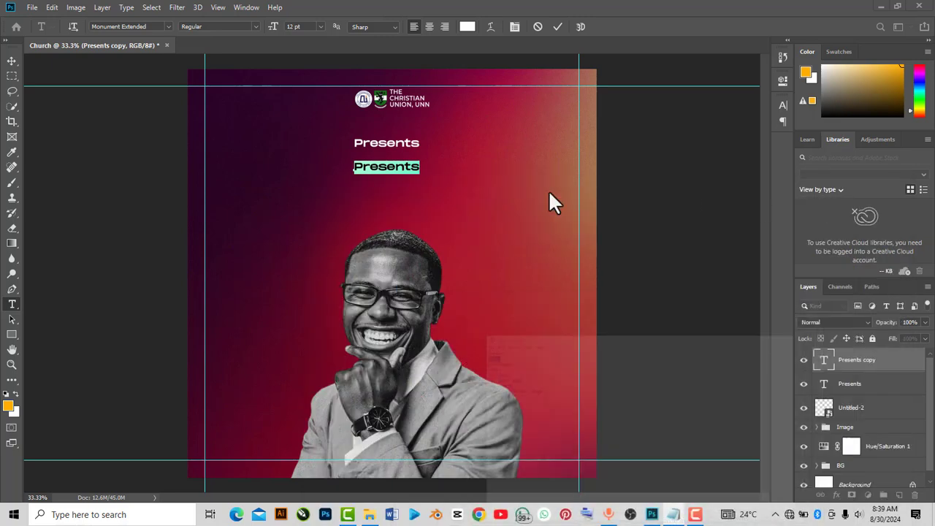
left_click(439, 183)
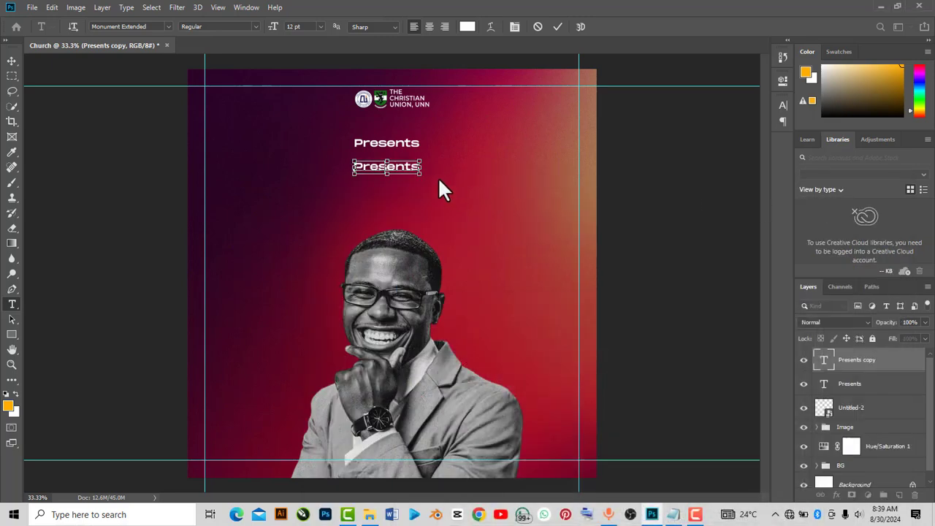
key("ctrl+v")
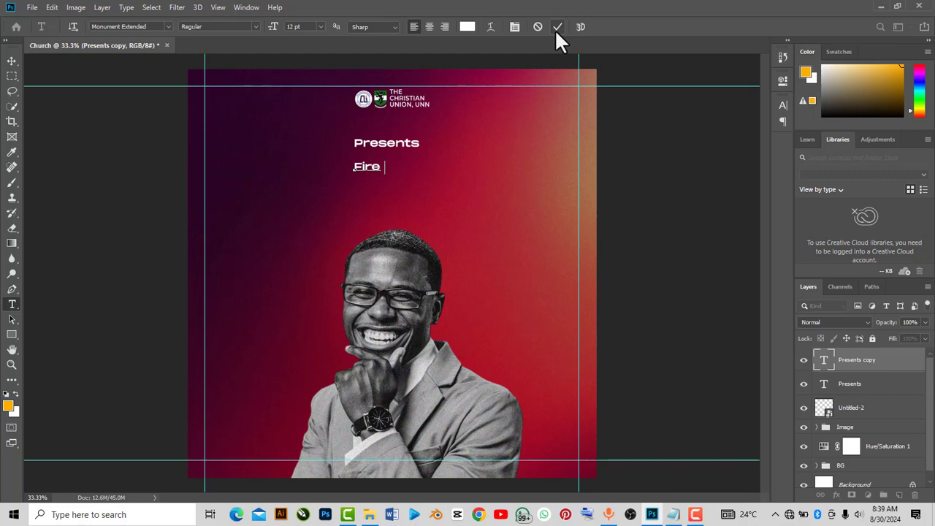
key("ctrl+Return")
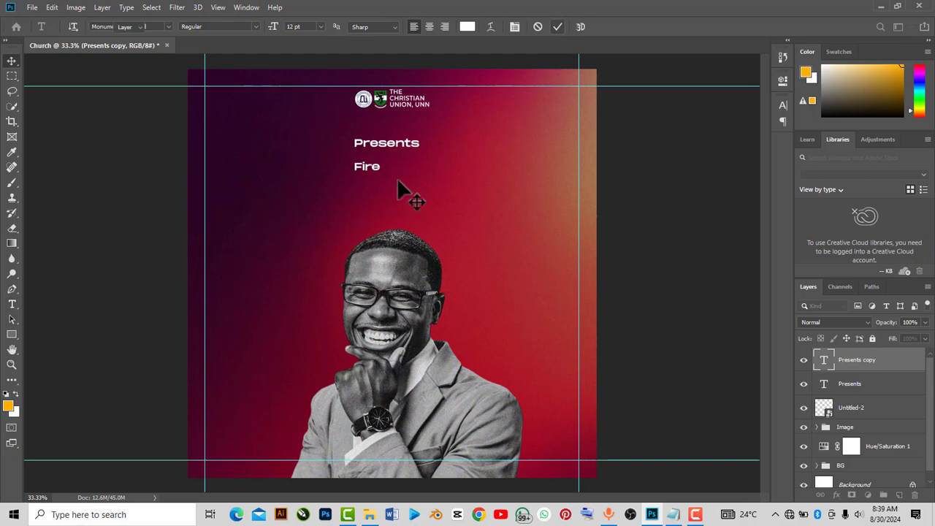
- Duplicate the "Fire" text slightly lower and replace the copy's wording with "Conference" from txt.txt
key("ctrl+j")
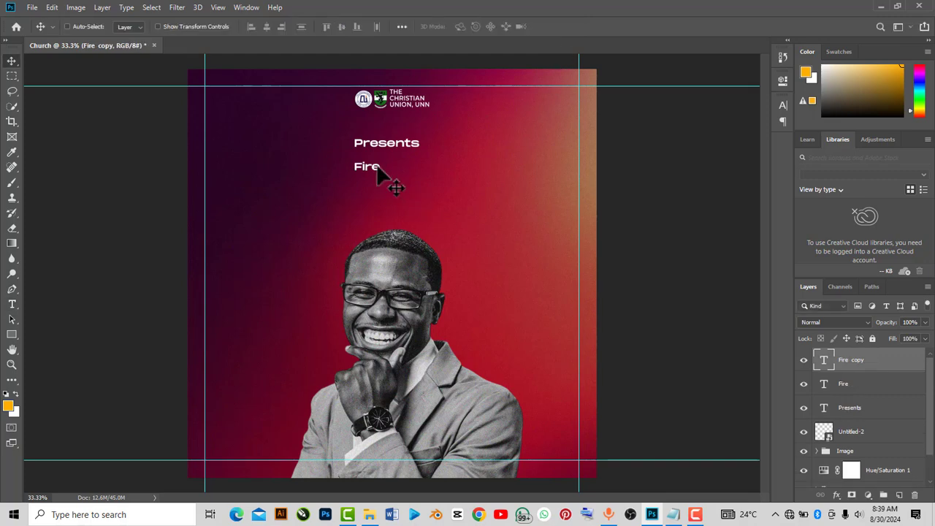
left_click_drag(378, 179, 385, 192)
double_click(386, 192)
key("alt+Tab")
key("ctrl+c")
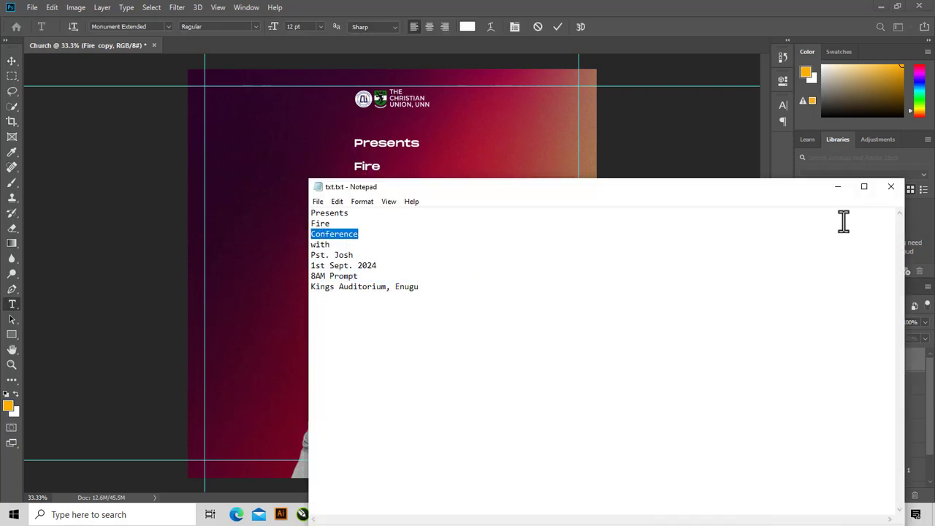
key("alt+Tab")
key("ctrl+v")
left_click(557, 26)
- Duplicate the "Conference" text below itself, replace the copy's wording with "with" from txt.txt, and shift it to the left
key("ctrl+j")
left_click_drag(434, 191, 434, 213)
double_click(434, 213)
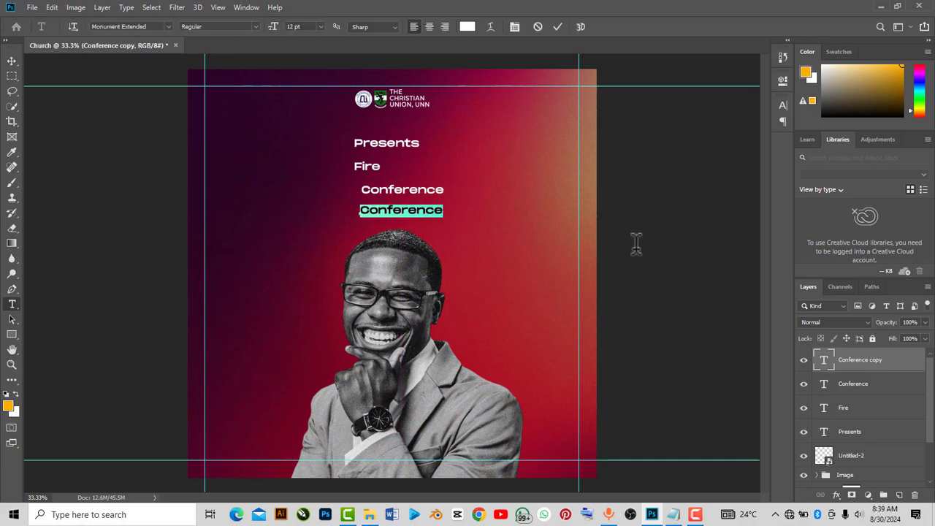
key("alt+Tab")
left_click_drag(311, 244, 330, 244)
key("ctrl+c")
key("alt+Tab")
key("ctrl+v")
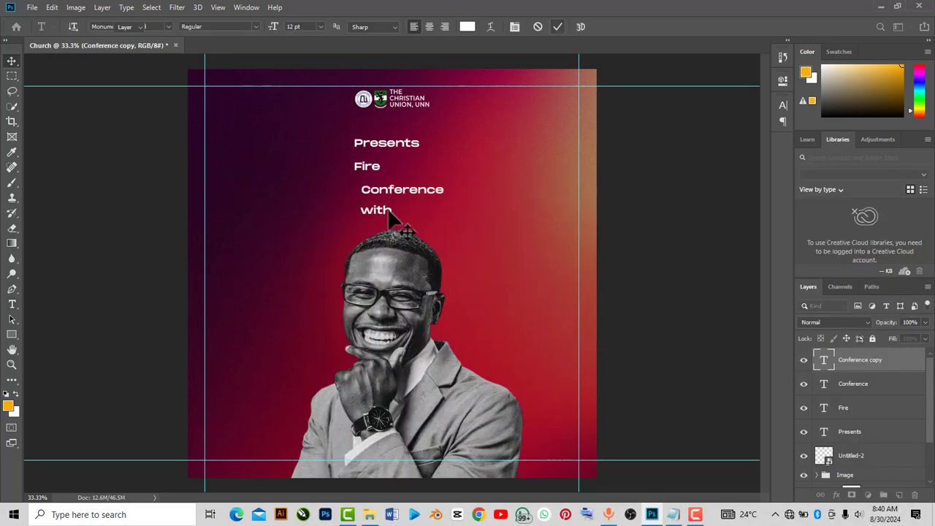
key("ctrl+Return")
key("v")
left_click_drag(399, 223, 362, 226)
- Duplicate the "with" text and replace the copy's wording with the speaker's name from txt.txt
key("ctrl+j")
double_click(361, 221)
key("alt+Tab")
left_click_drag(312, 255, 355, 255)
key("ctrl+c")
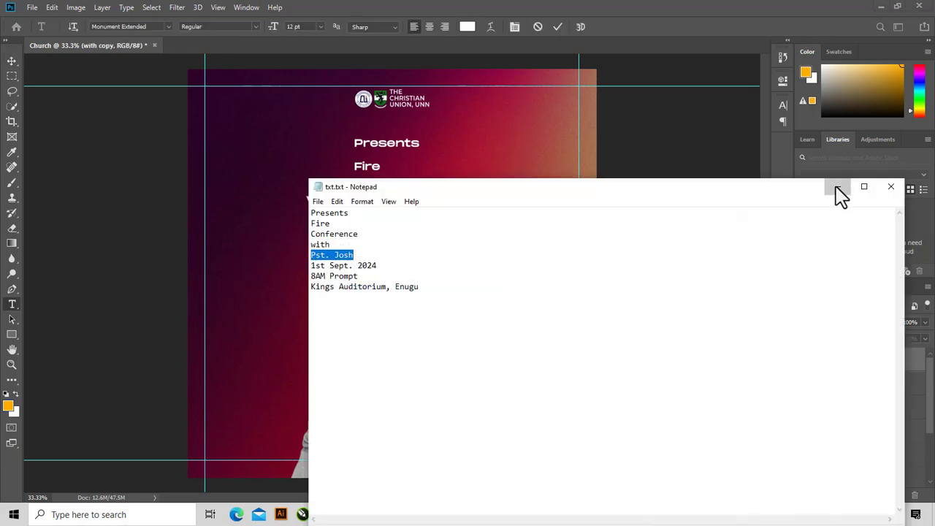
left_click(837, 194)
key("ctrl+v")
- Duplicate the speaker's name text to its right and replace the copy's wording with "1st Sept. 2024" from txt.txt
key("ctrl+j")
left_click_drag(393, 217, 473, 221)
double_click(473, 221)
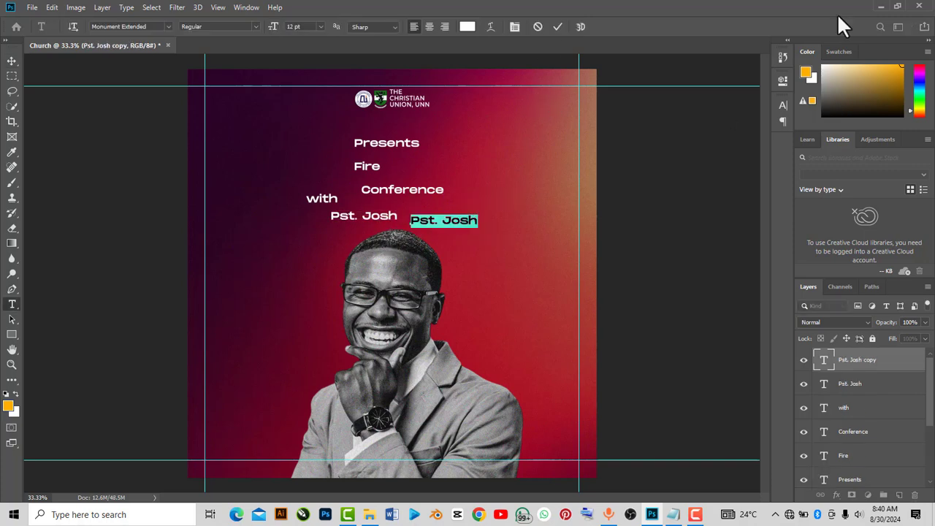
left_click(674, 514)
left_click_drag(311, 265, 379, 265)
right_click(371, 265)
left_click(395, 306)
left_click(839, 189)
key("ctrl+v")
left_click(558, 26)
key("v")
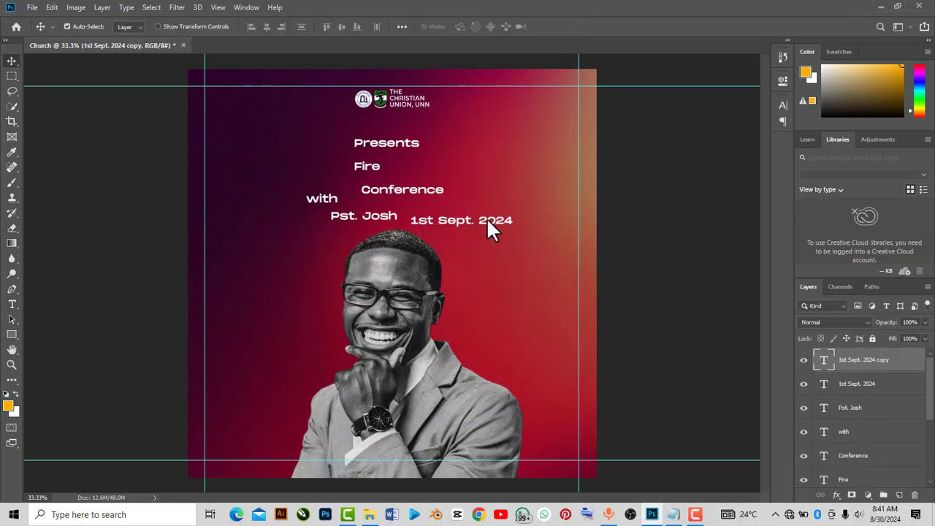
- Duplicate the "1st Sept. 2024" text, move the copy to the lower left, and replace its wording with "8AM Prompt" from txt.txt
key("ctrl+j")
left_click_drag(488, 226, 358, 275)
key("alt+Tab")
left_click(652, 514)
left_click(674, 514)
key("ctrl+c")
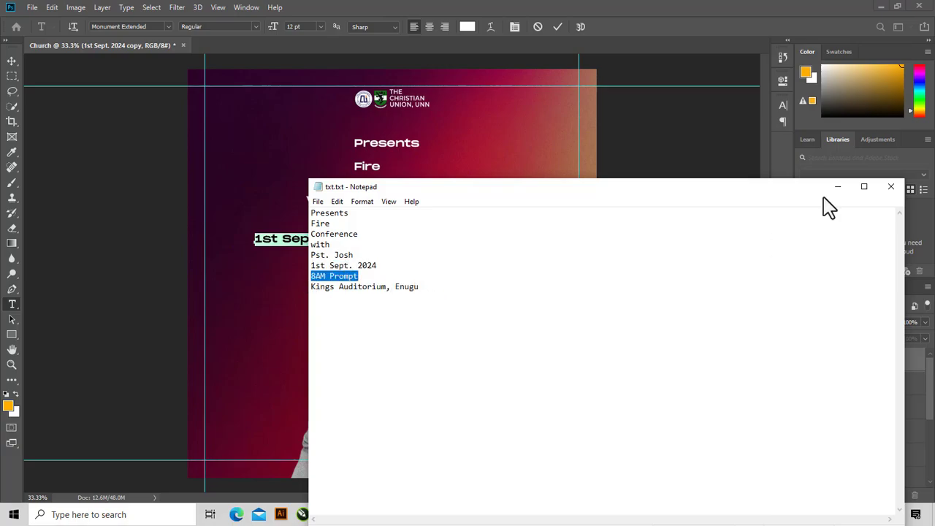
left_click(832, 186)
double_click(285, 240)
key("ctrl+v")
left_click(657, 519)
left_click(652, 514)
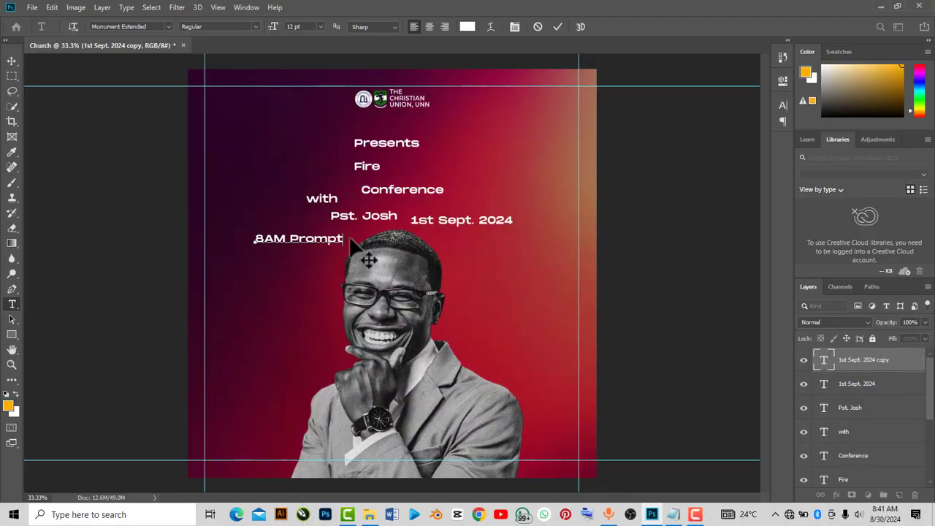
key("t")
key("v")
- Duplicate the "8AM Prompt" text below itself and replace the copy's wording with "Kings Auditorium, Enugu" from txt.txt
key("ctrl+j")
left_click_drag(299, 238, 292, 264)
double_click(293, 264)
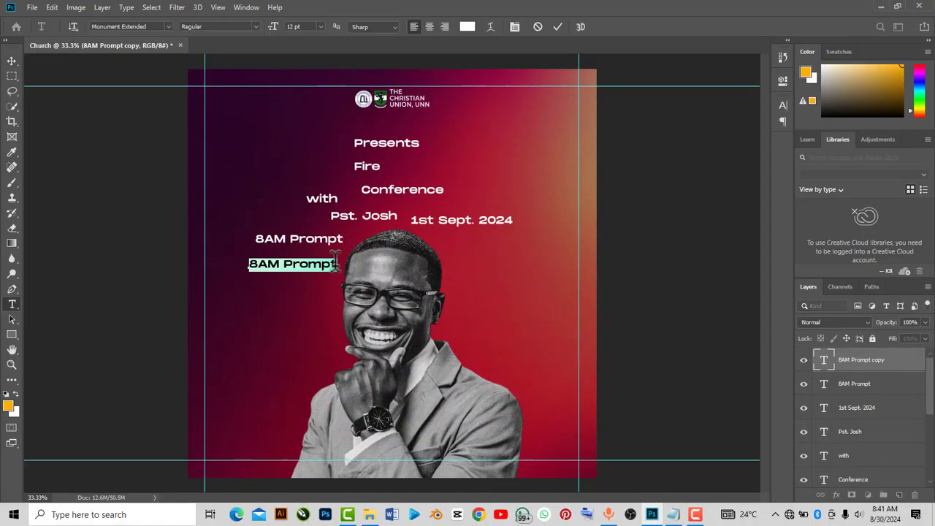
left_click(673, 514)
left_click_drag(418, 290, 359, 287)
key("ctrl+c")
left_click(833, 186)
key("ctrl+v")
key("ctrl+Return")
key("v")
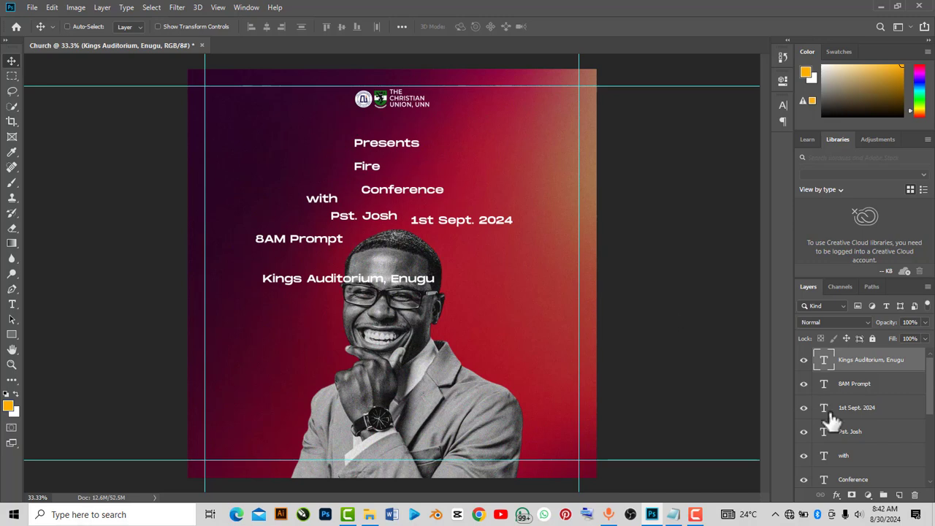
scroll(844, 398, "down", 2)
scroll(852, 408, "up", 2)
mouse_move(414, 150)
left_mouse_down()
mouse_move(416, 141)
mouse_move(415, 152)
left_mouse_up()
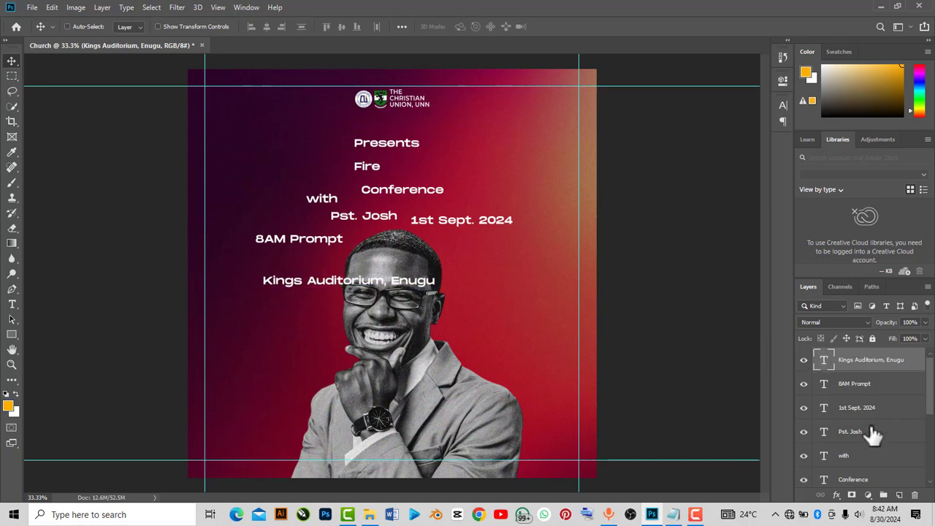
- Scale the "Fire" text up to about 535% and shift it slightly up and left beneath "Presents"
scroll(846, 450, "down", 2)
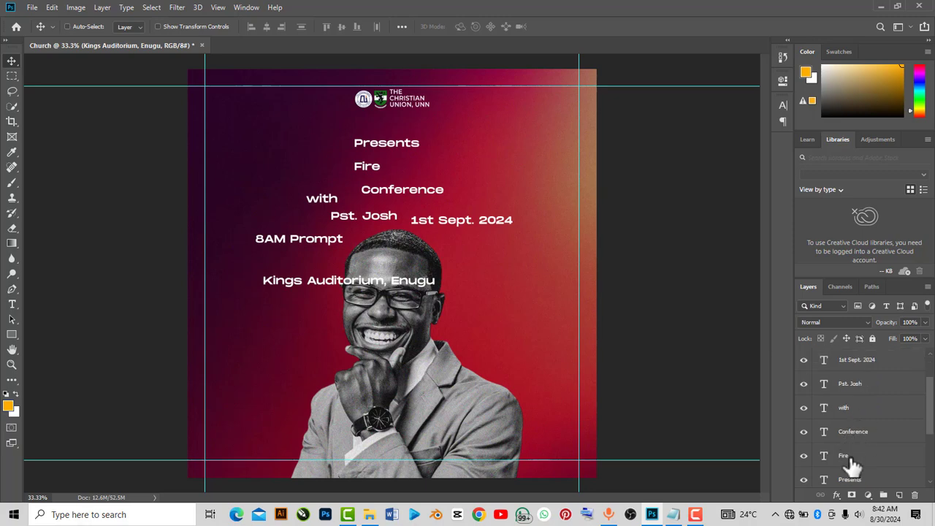
left_click(851, 462)
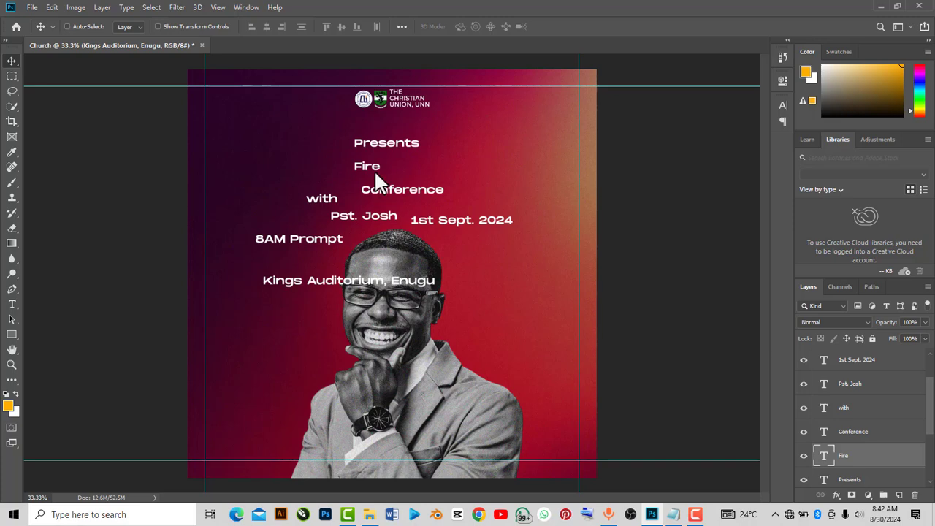
key("ctrl")
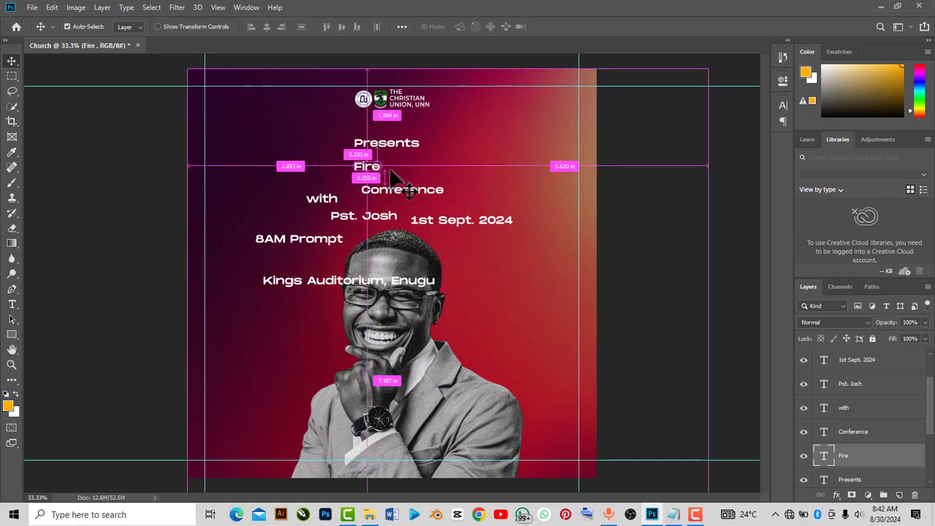
key("ctrl+t")
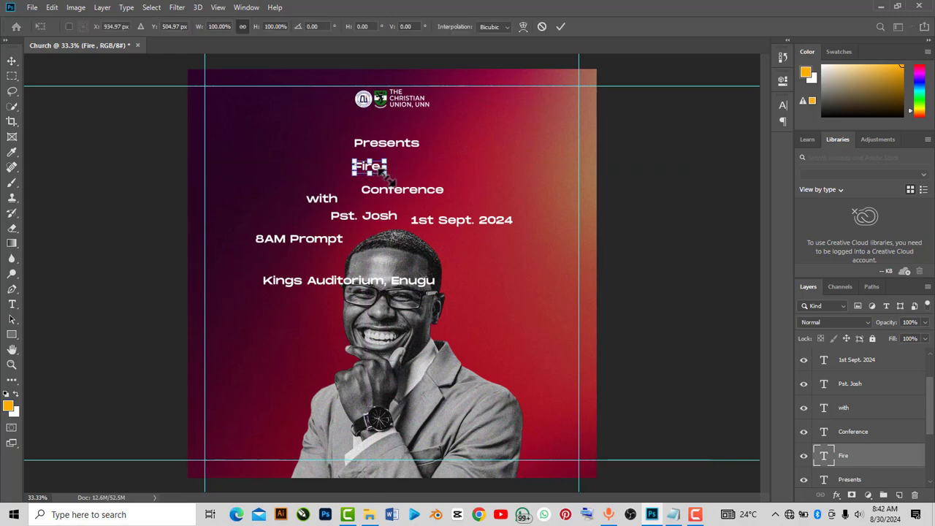
left_click_drag(389, 176, 468, 241)
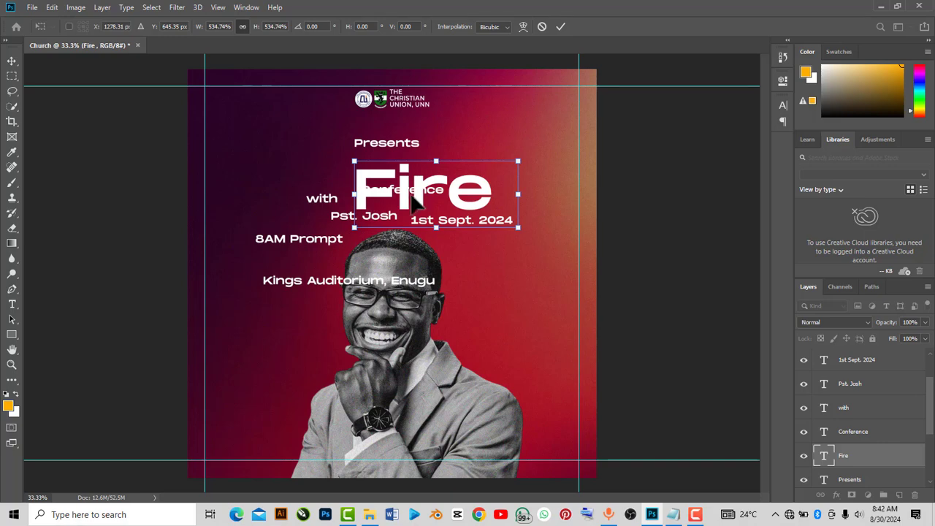
left_click_drag(415, 203, 404, 179)
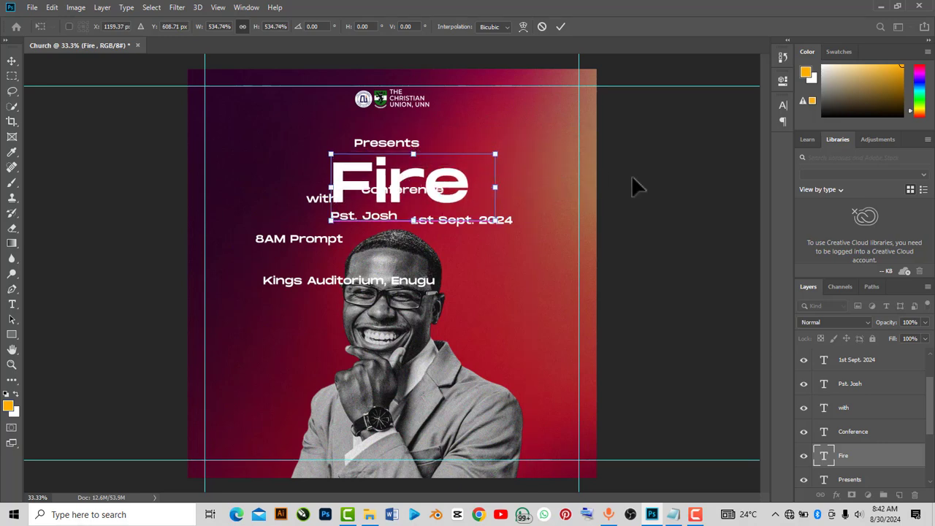
double_click(467, 192)
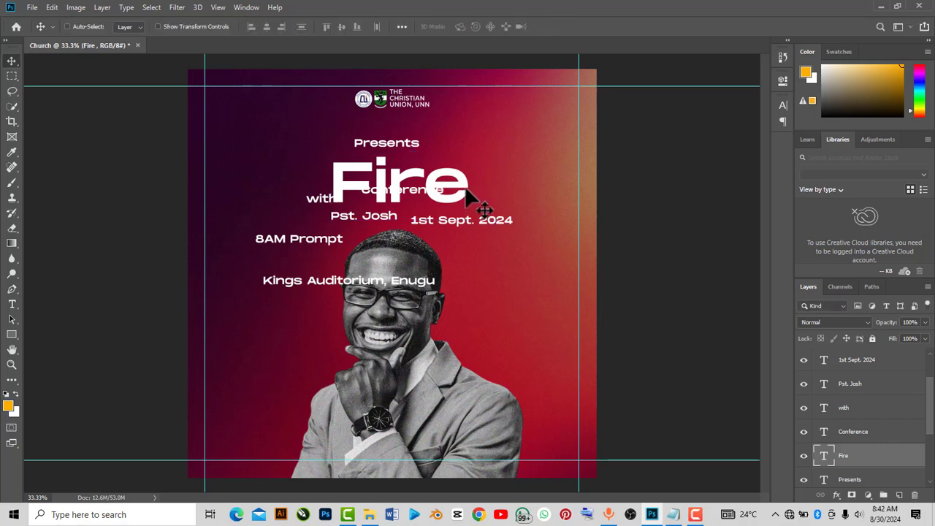
- Change the font of the "Fire" text to Montserrat ExtraBold
key("t")
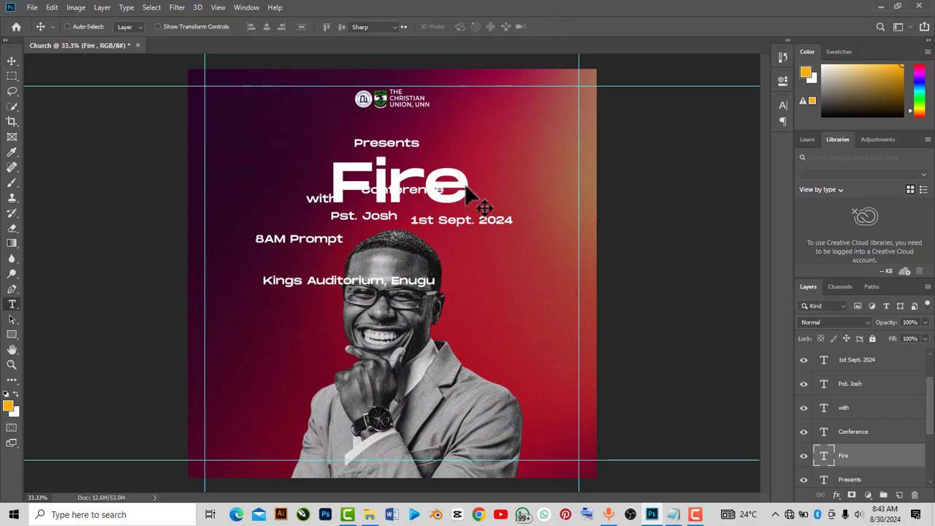
double_click(472, 194)
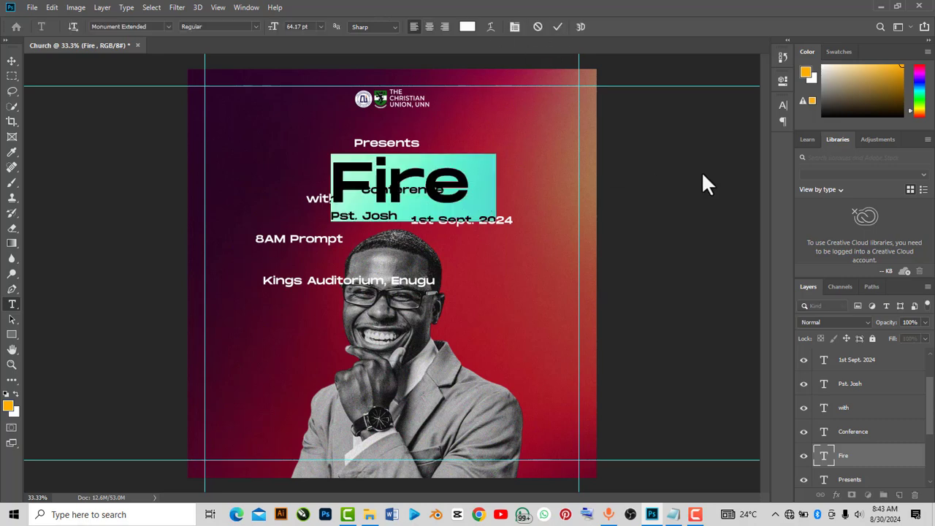
left_click(781, 81)
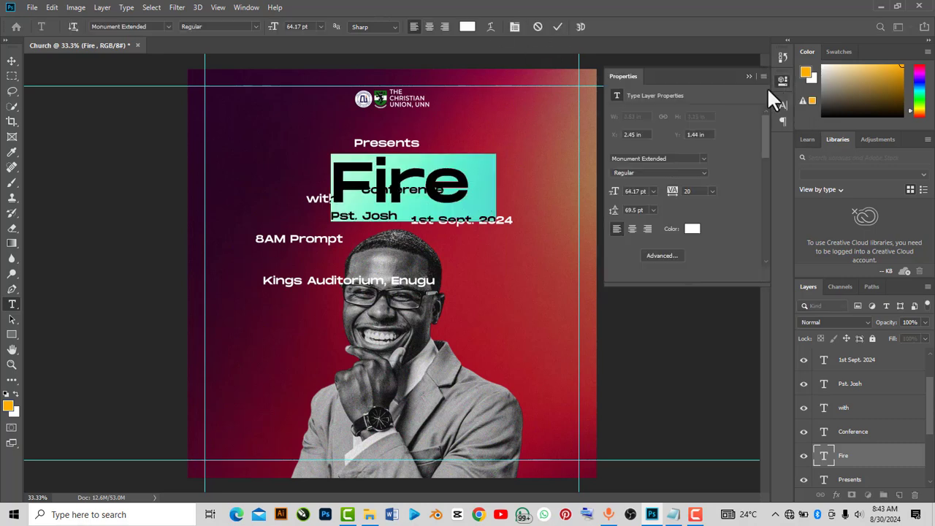
left_click(665, 158)
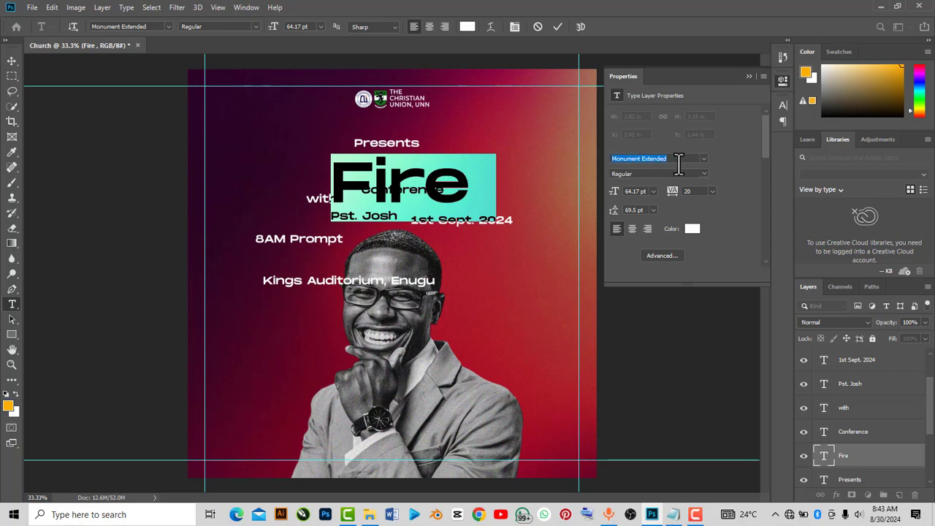
type("mon")
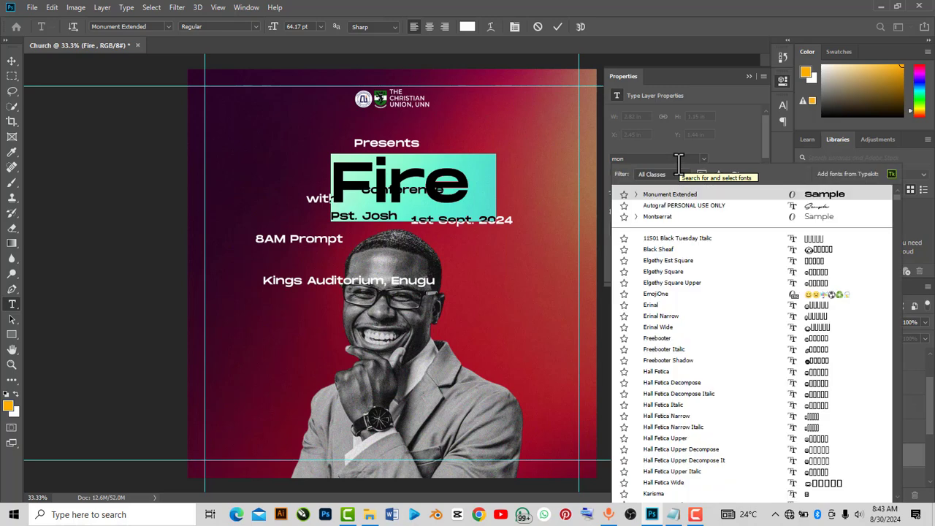
type("tser")
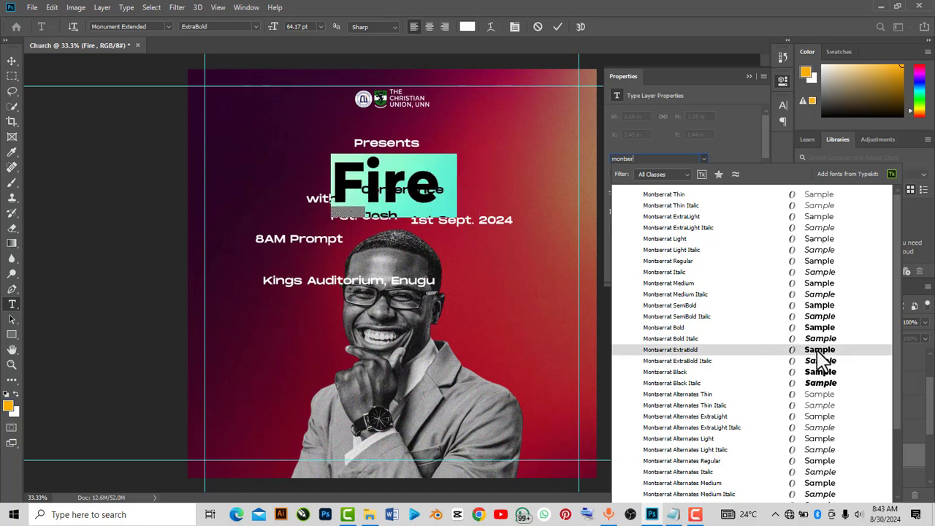
left_click(817, 350)
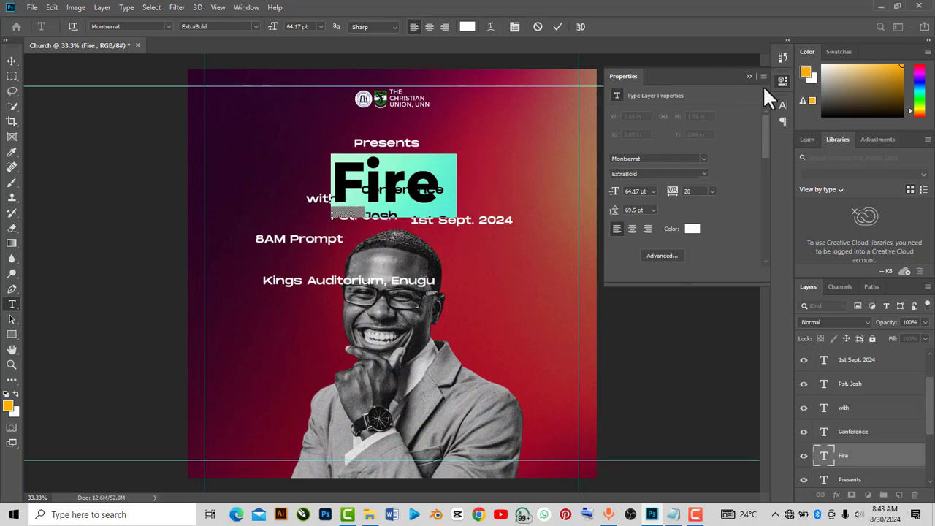
left_click(747, 76)
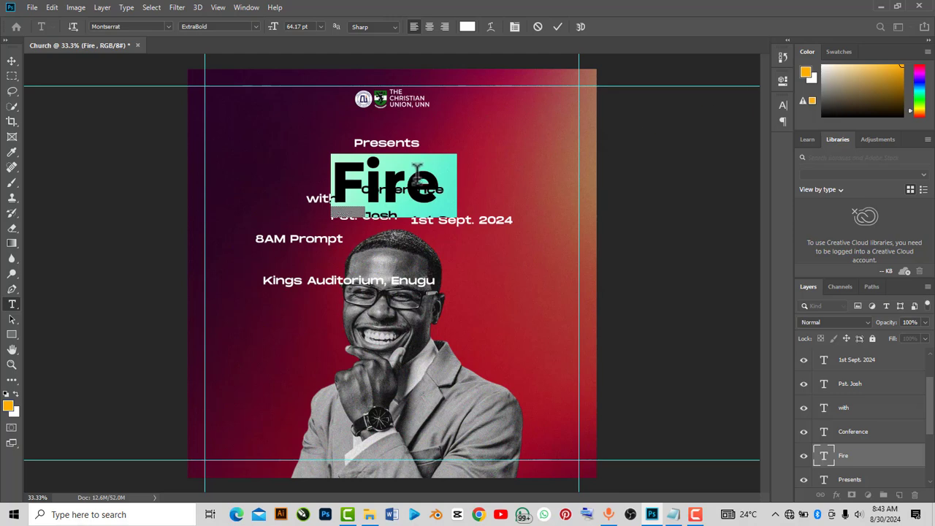
key("ctrl+Return")
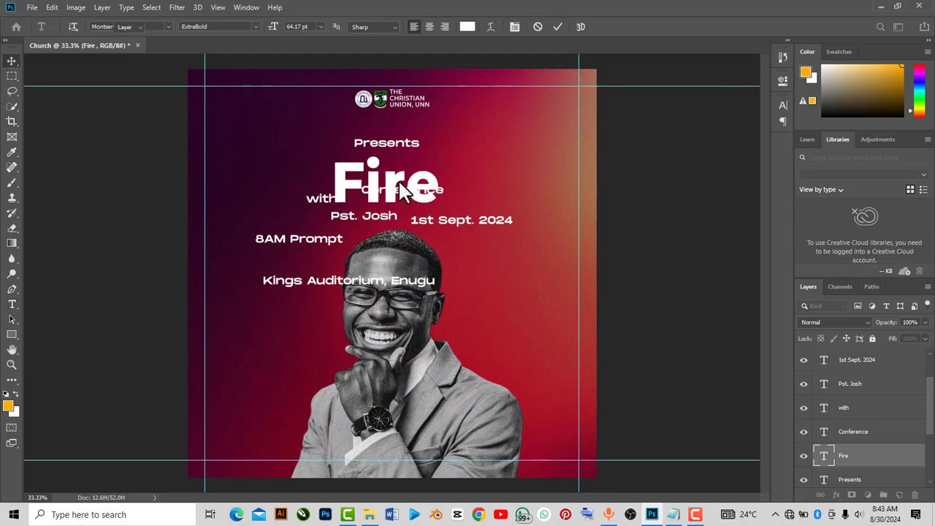
- Move the "Fire", "with", speaker's name and "1st Sept. 2024" texts to the left side of the flyer
left_click_drag(432, 187, 333, 162)
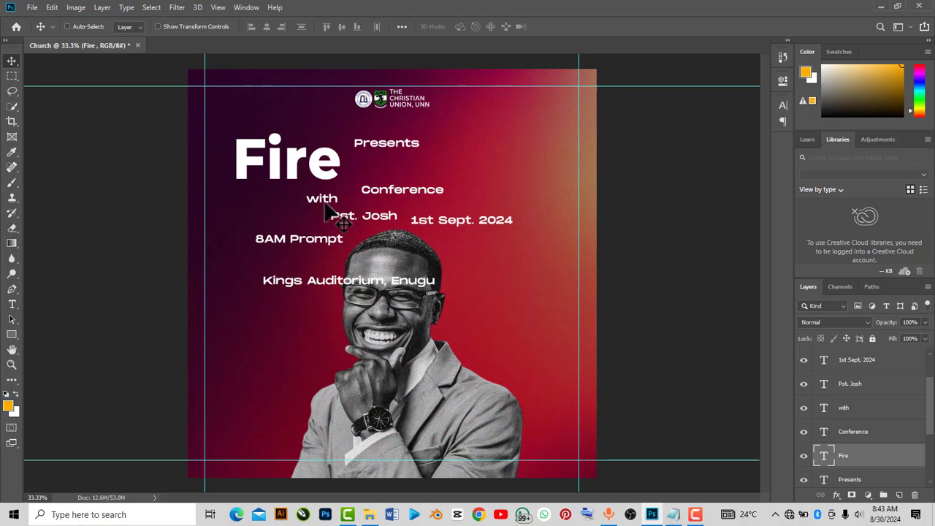
left_click(843, 406)
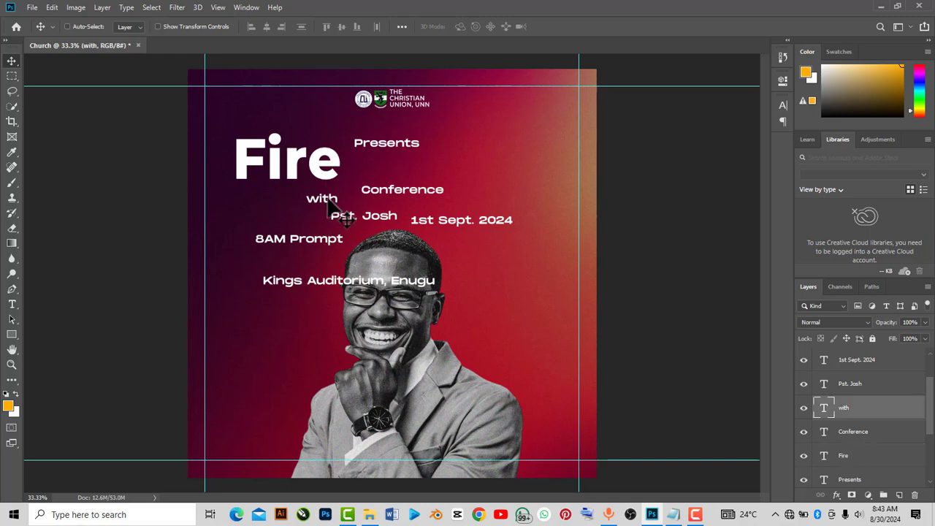
left_click_drag(328, 206, 276, 241)
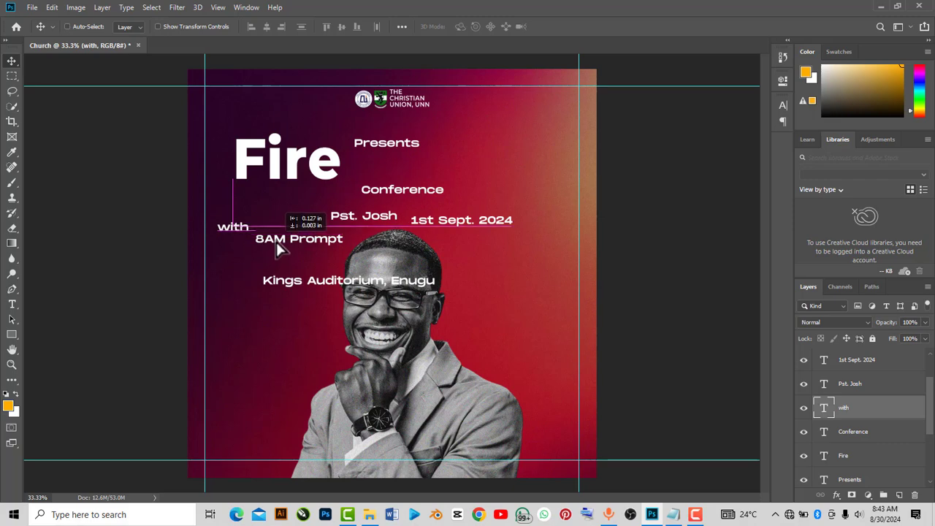
left_click(850, 385)
left_click_drag(342, 230, 258, 254)
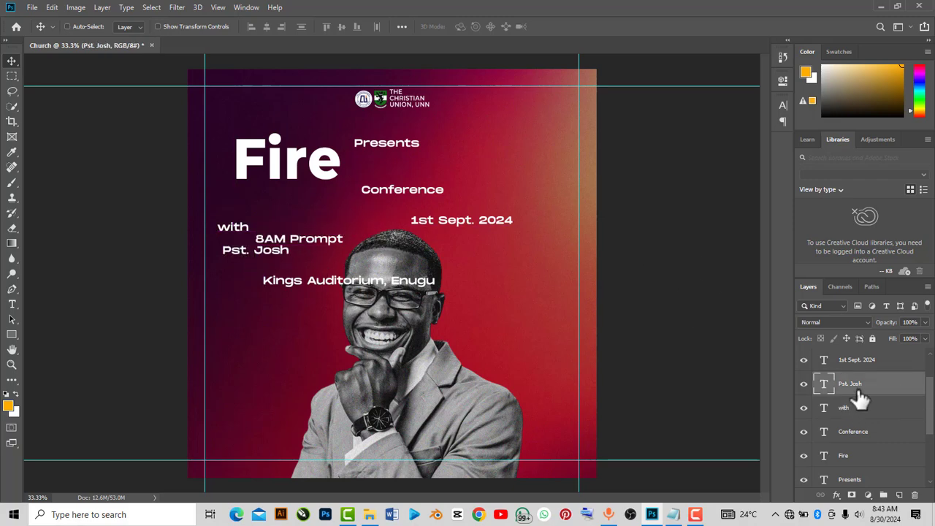
left_click(856, 360)
left_click_drag(458, 220, 272, 314)
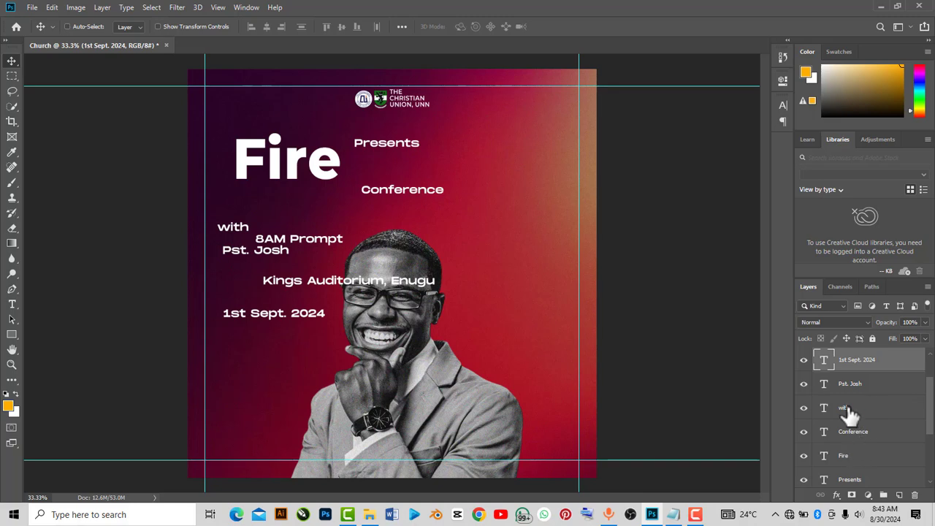
- Shift the "Kings Auditorium, Enugu" text toward the left margin guide and move "Conference" to the right of the man's face
scroll(851, 409, "up", 2)
left_click(354, 287, "ctrl")
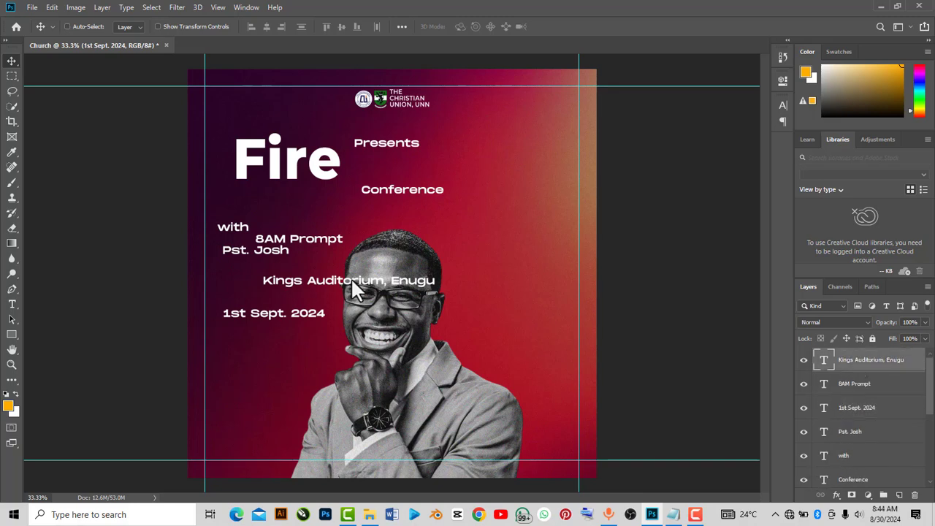
left_click_drag(353, 284, 303, 283)
left_click(852, 480)
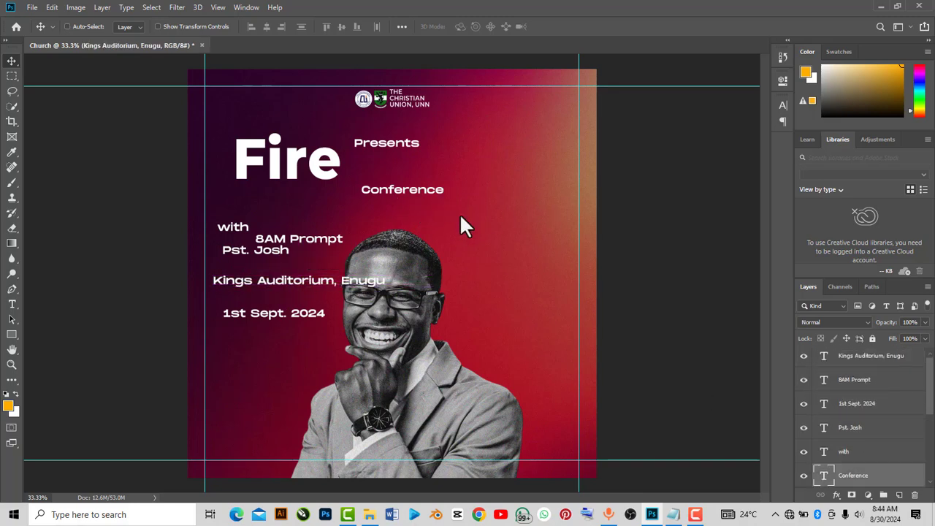
left_click_drag(461, 217, 568, 326)
- Move the "Presents" text up so it sits centred directly beneath the logo
scroll(859, 394, "down", 2)
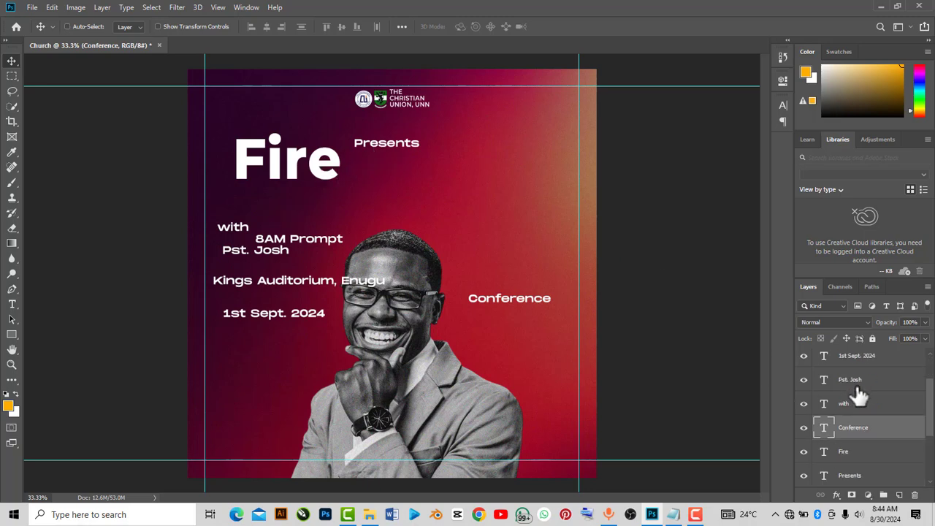
left_click(388, 144, "ctrl")
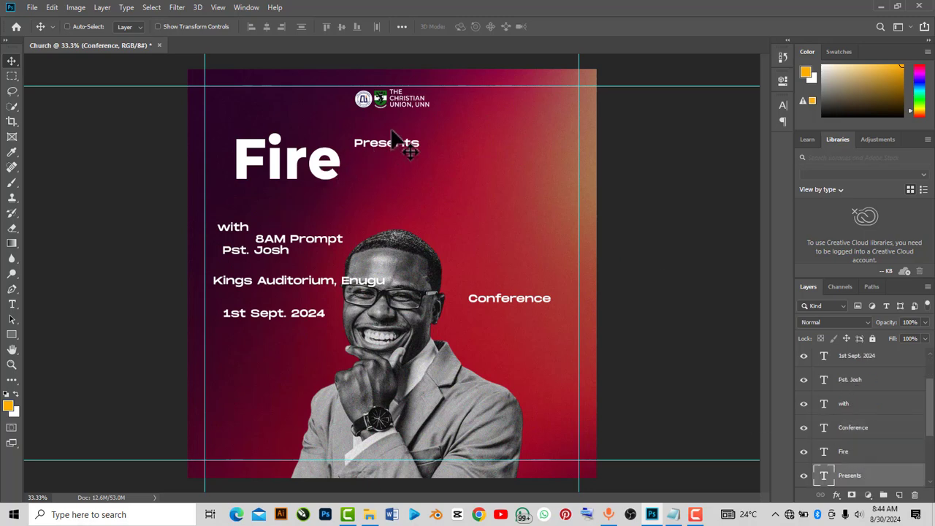
left_click_drag(392, 131, 396, 113)
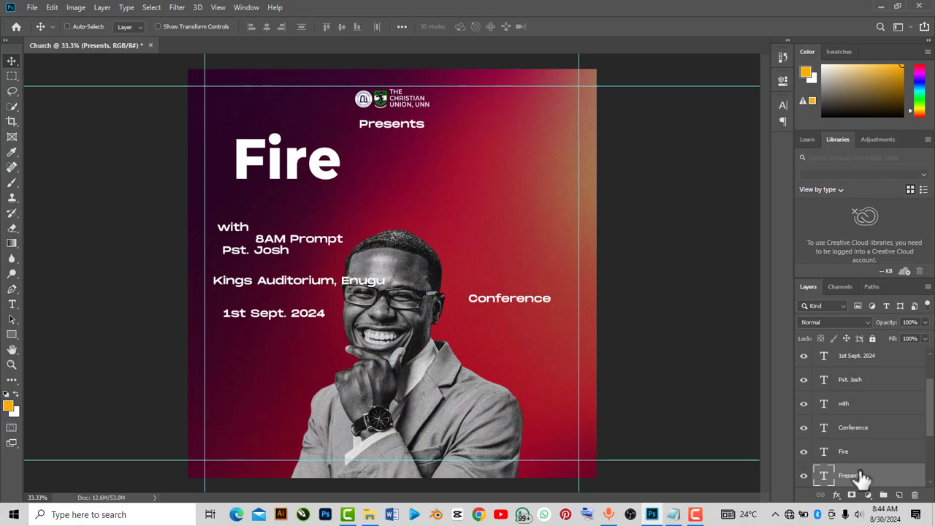
- Move the "Fire" text to the centre between "Presents" and the man's head and enlarge it to about 120%
scroll(845, 420, "up", 2)
scroll(846, 434, "down", 1)
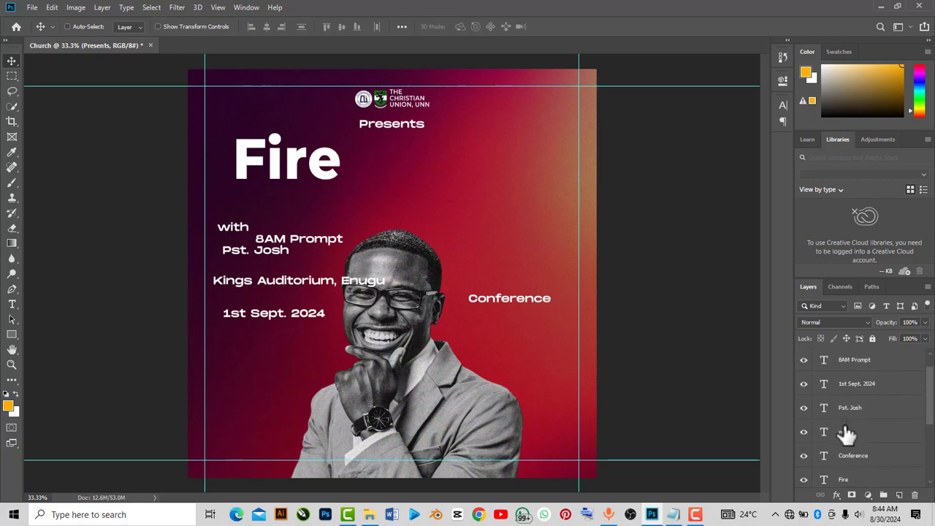
scroll(847, 435, "down", 2)
left_click(855, 437)
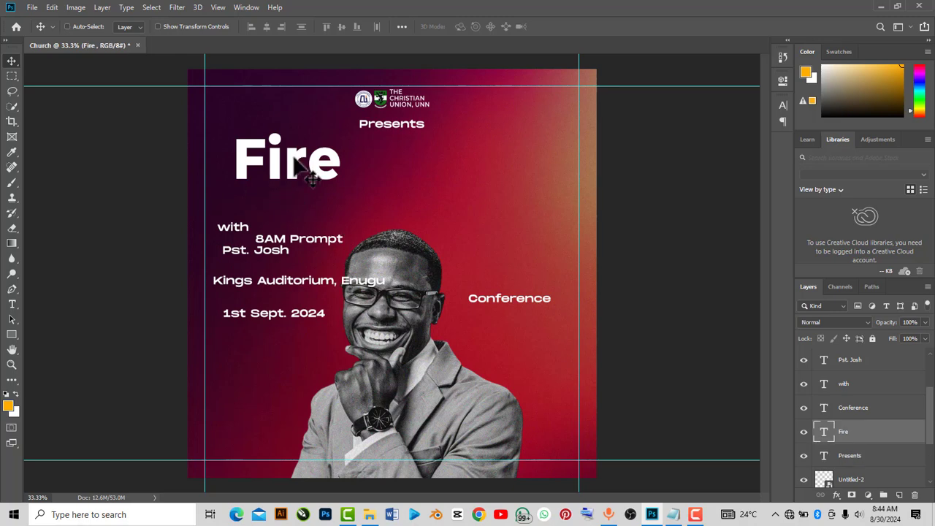
left_click_drag(309, 173, 403, 185)
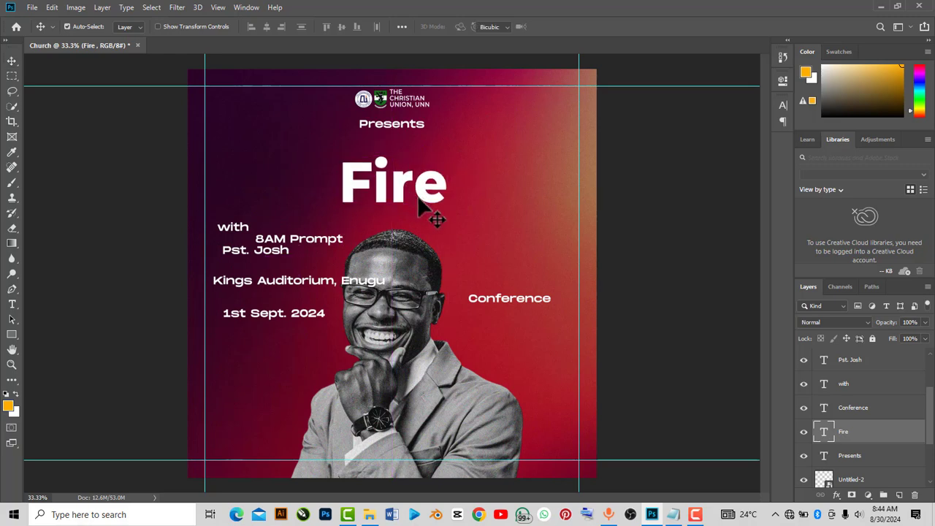
key("ctrl+t")
left_click_drag(450, 209, 440, 182)
key("Return")
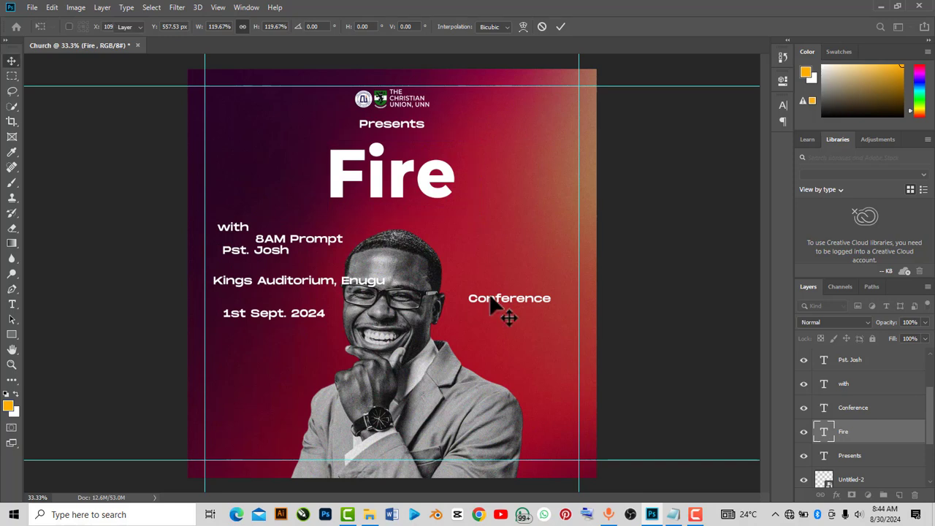
- Move the "Conference" text to sit directly beneath "Fire", lined up with its left edge
left_click(859, 414)
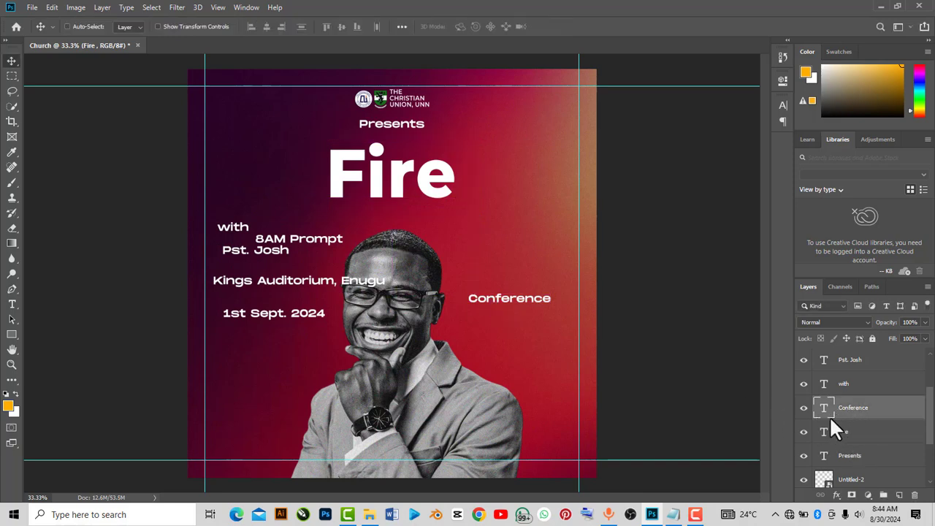
key("ctrl+t")
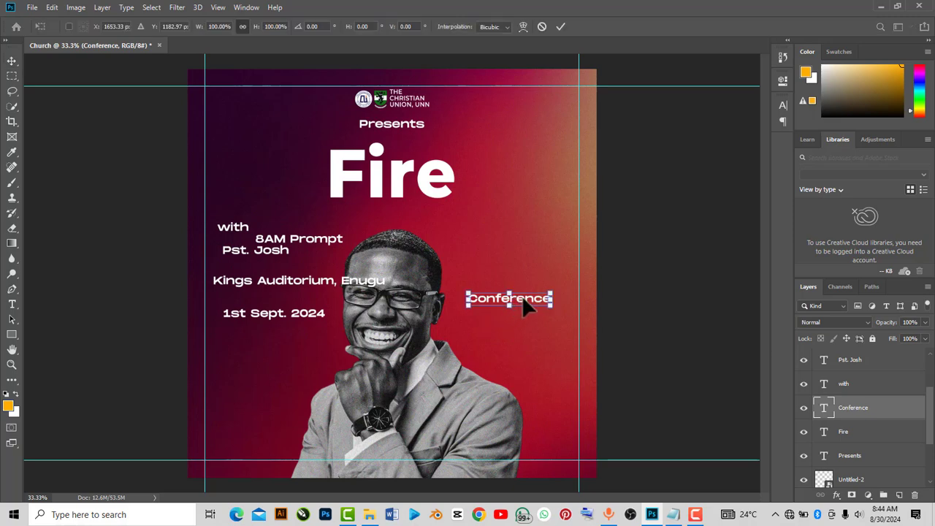
left_click_drag(522, 295, 401, 213)
- Change the font of the "Conference" text to Montserrat Bold
left_click(830, 413)
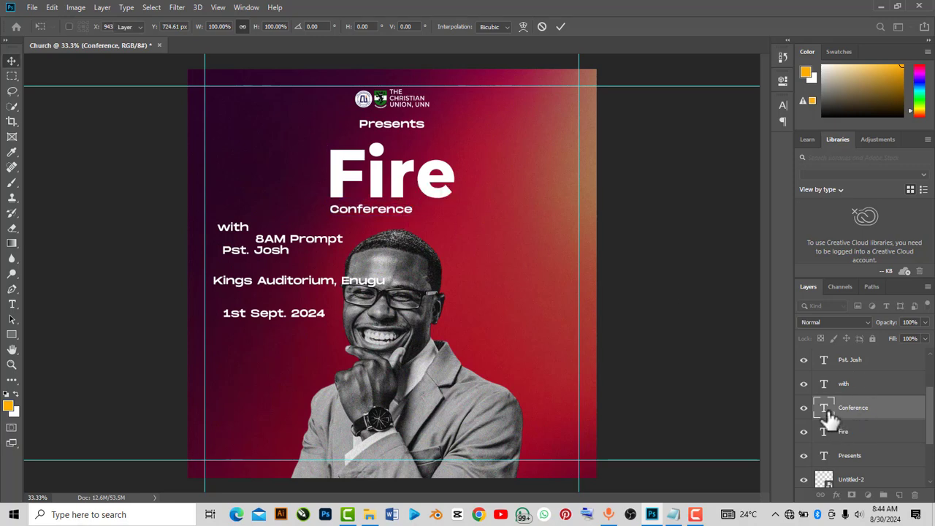
double_click(830, 414)
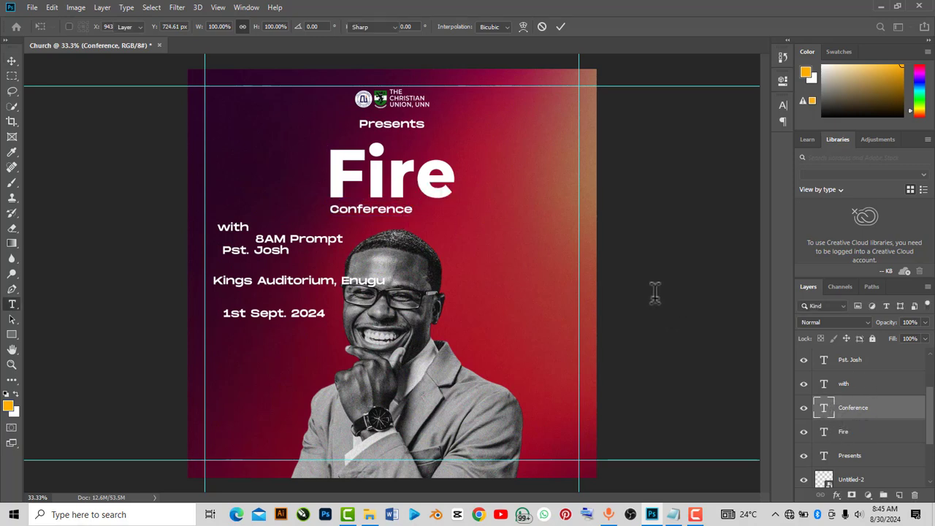
left_click(783, 82)
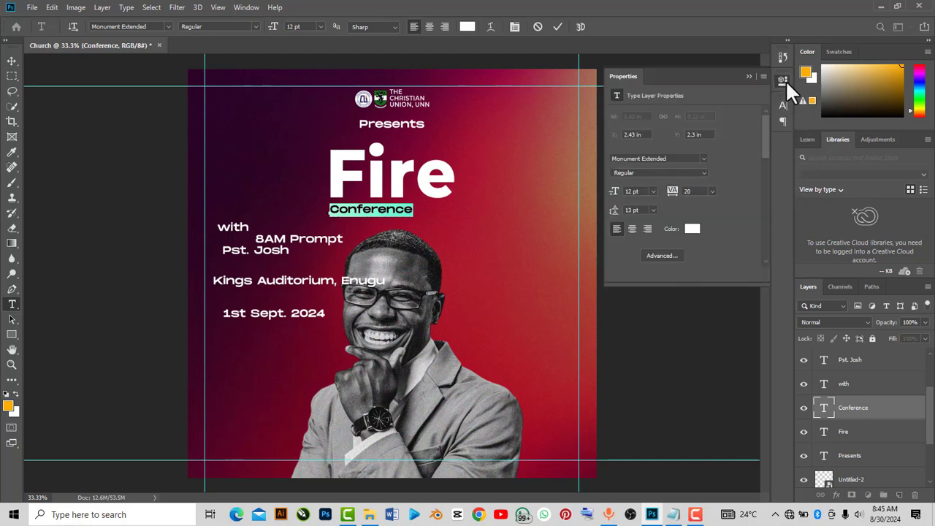
left_click(680, 159)
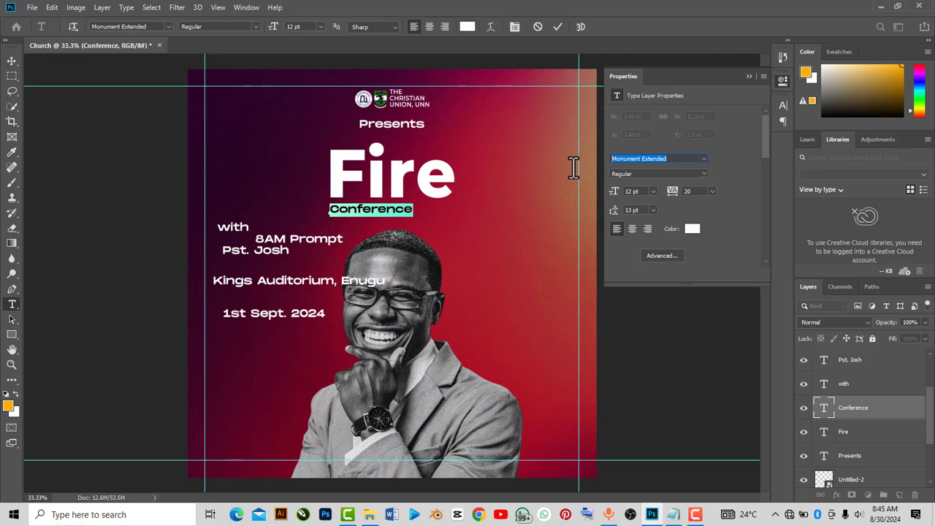
type("mont")
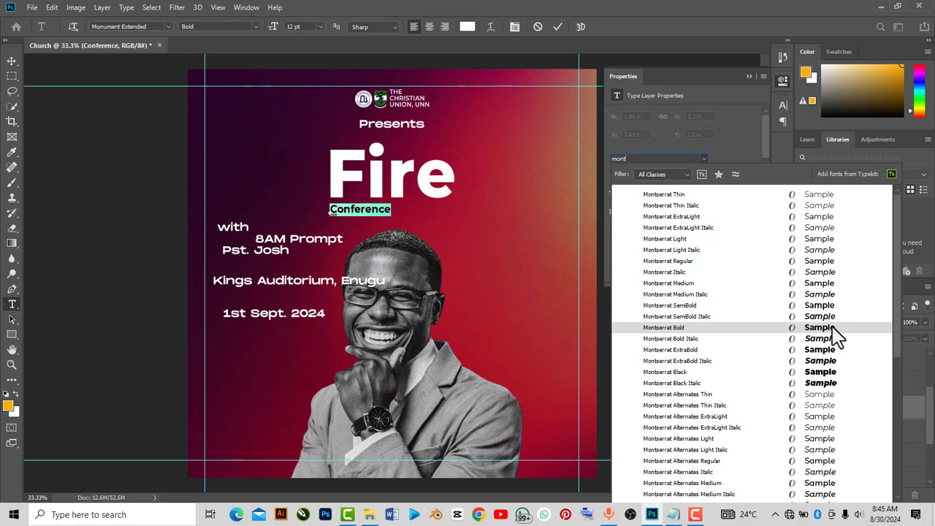
key("Escape")
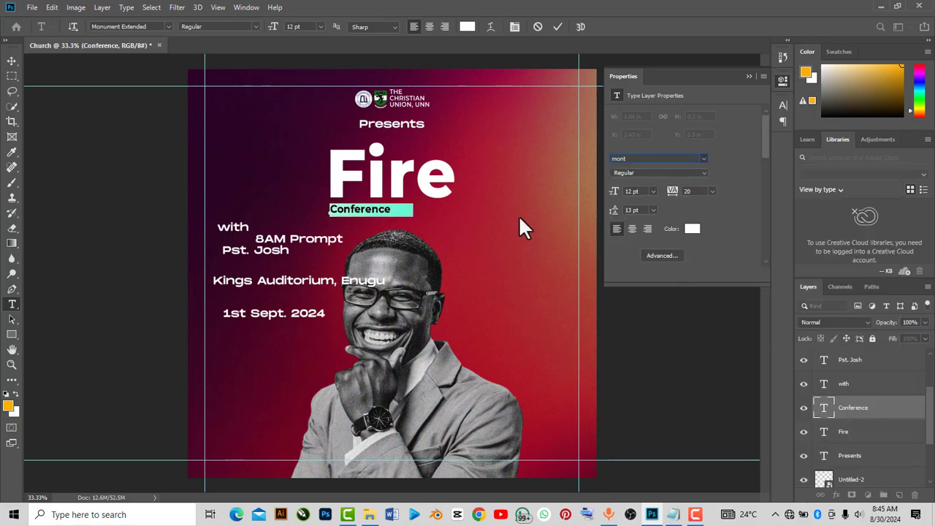
key("ctrl+t")
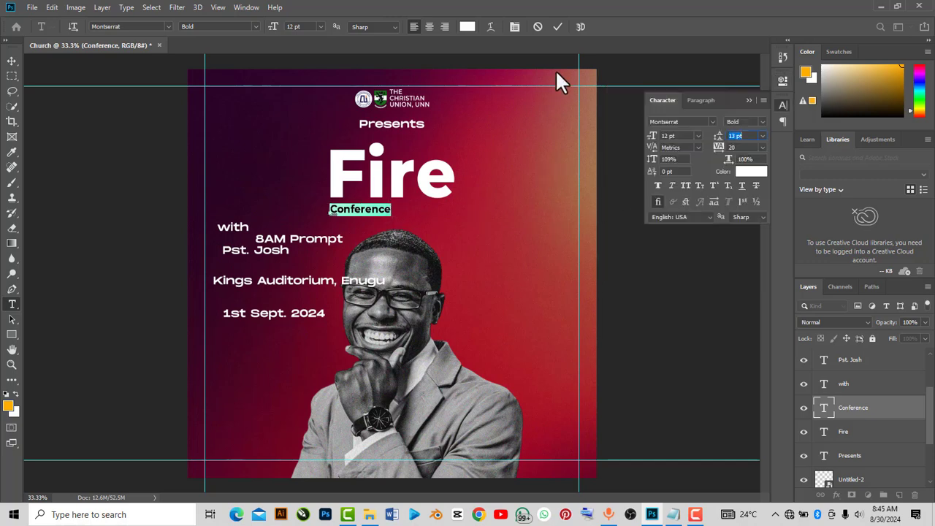
left_click(558, 26)
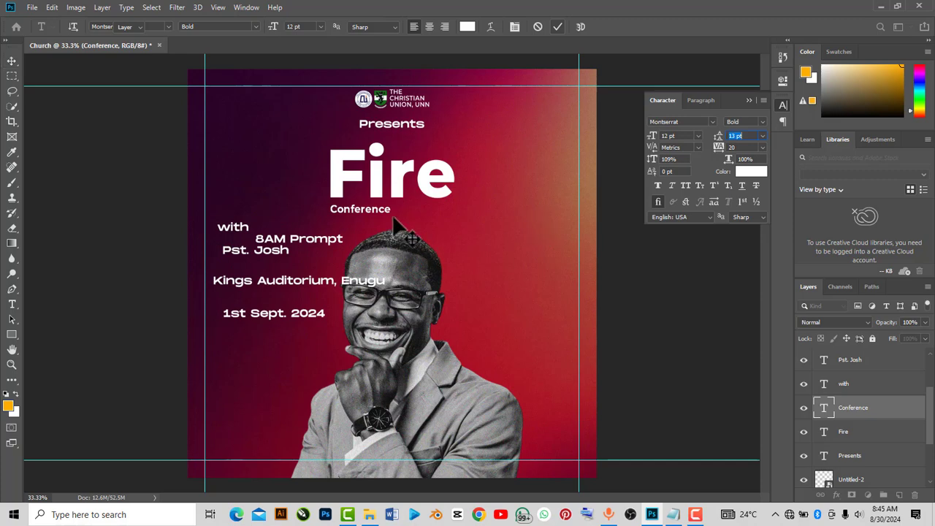
- Enlarge the "Conference" text to about 304% and centre it beneath "Fire", just over the top of the man's head
key("ctrl+t")
left_click_drag(400, 218, 449, 238)
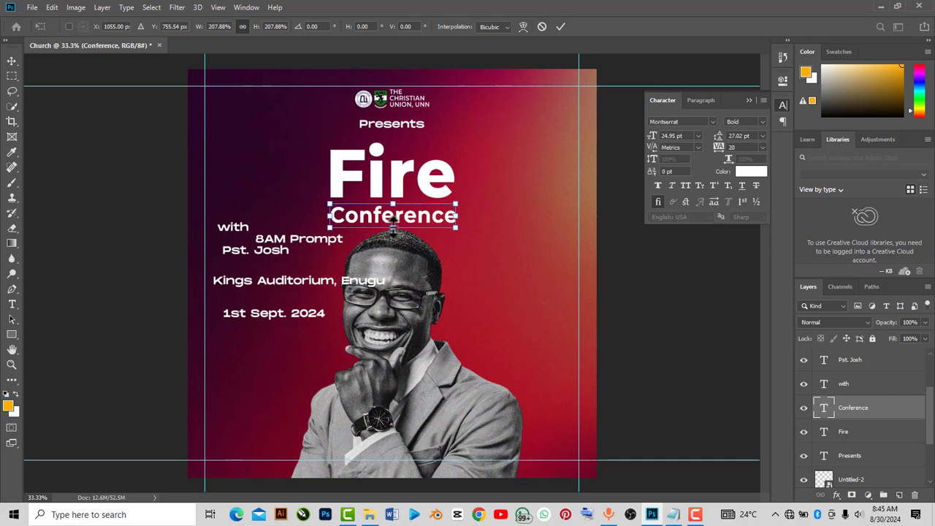
left_click_drag(393, 220, 392, 229)
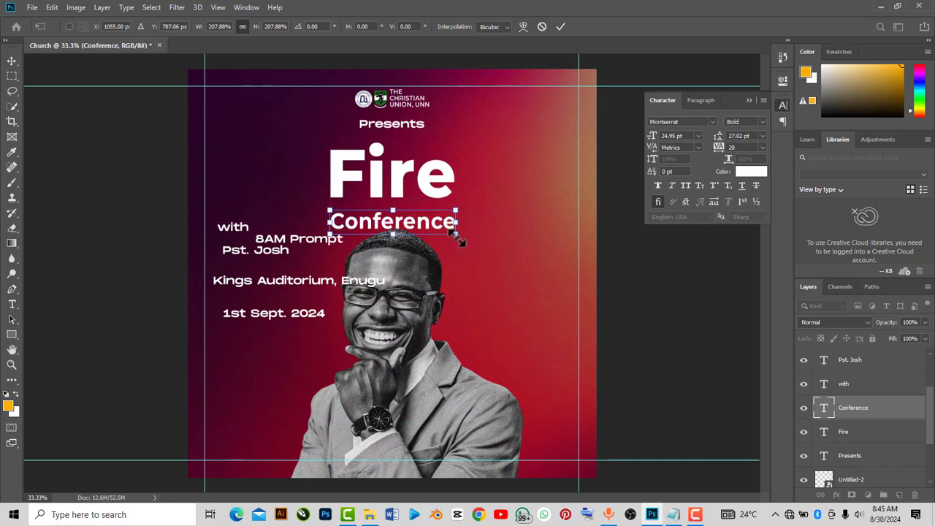
left_click_drag(456, 233, 517, 252)
key("ctrl+z")
left_click_drag(464, 233, 446, 232)
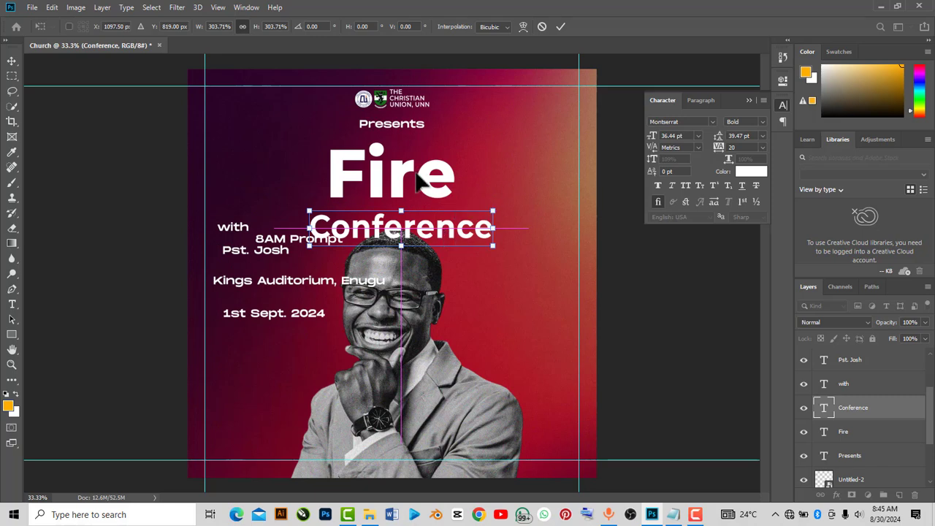
- Enlarge the "Fire" text to about 138% and position it directly above "Conference" so their right edges line up
left_click(847, 436)
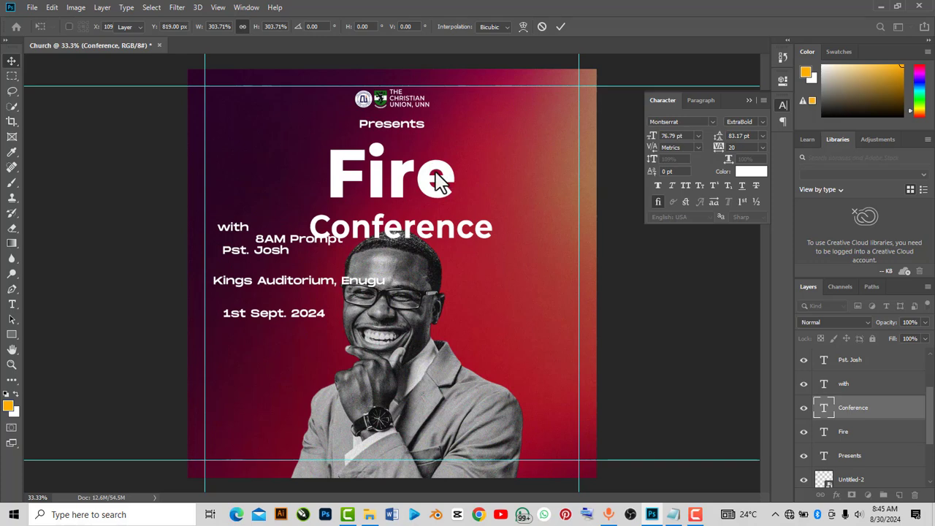
left_click(453, 210)
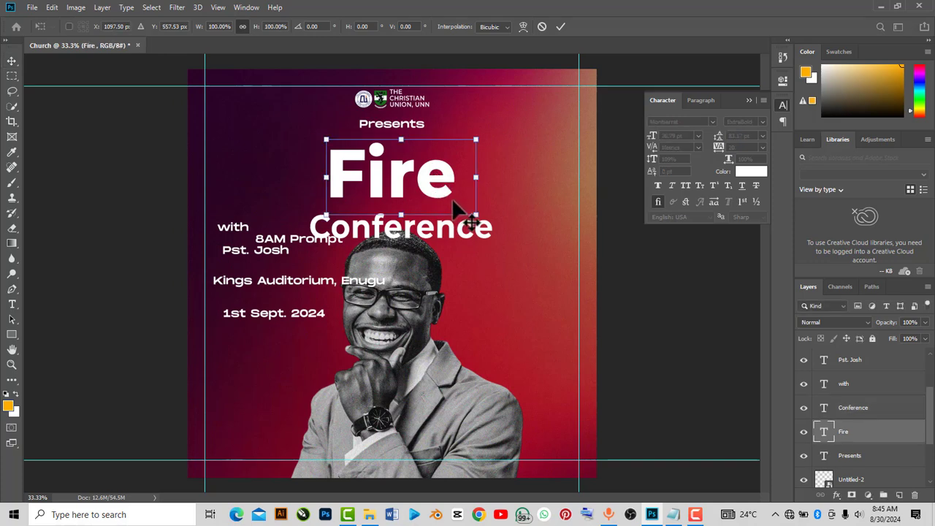
left_click_drag(493, 223, 525, 238)
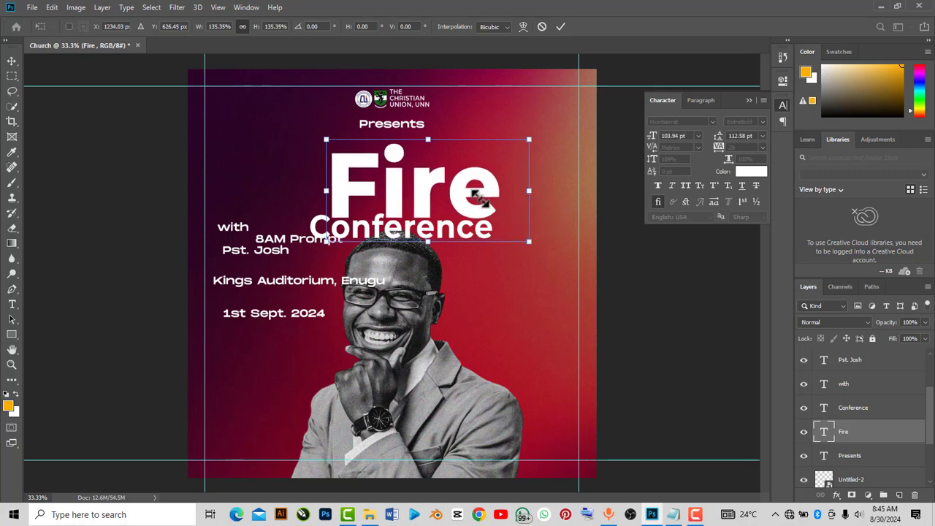
left_click_drag(475, 196, 465, 193)
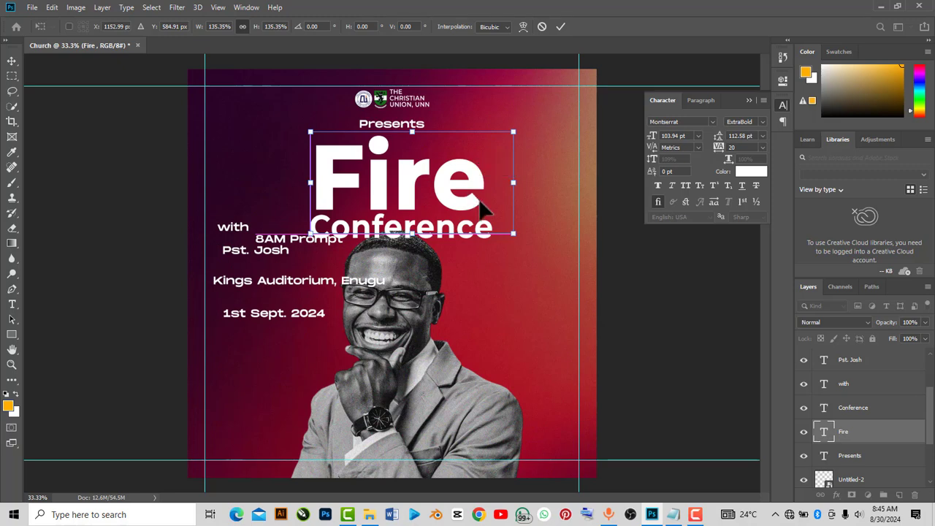
mouse_move(513, 132)
left_mouse_down()
mouse_move(528, 140)
mouse_move(519, 133)
left_mouse_up()
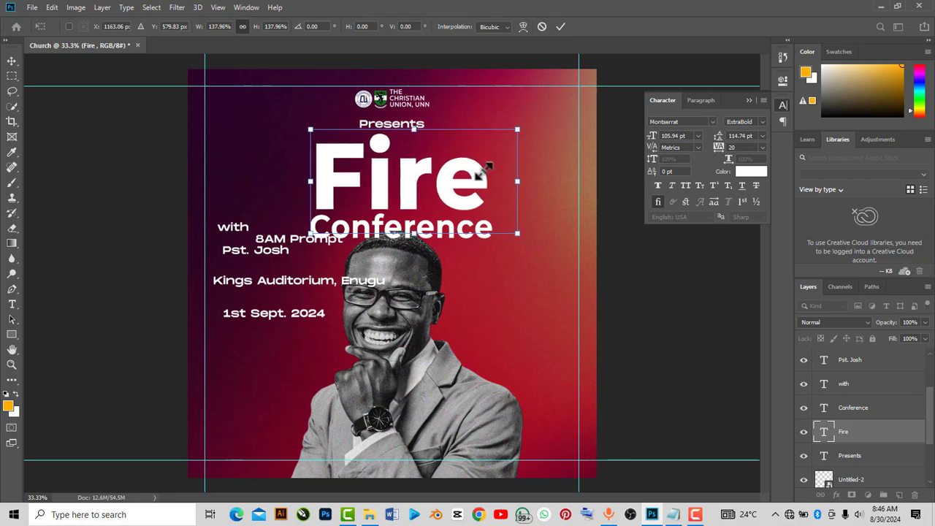
left_click_drag(482, 170, 487, 171)
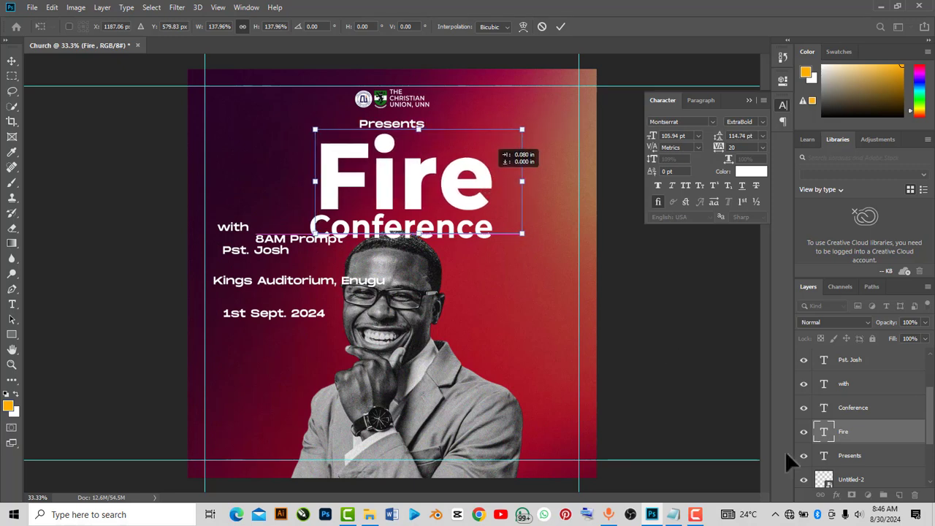
key("Return")
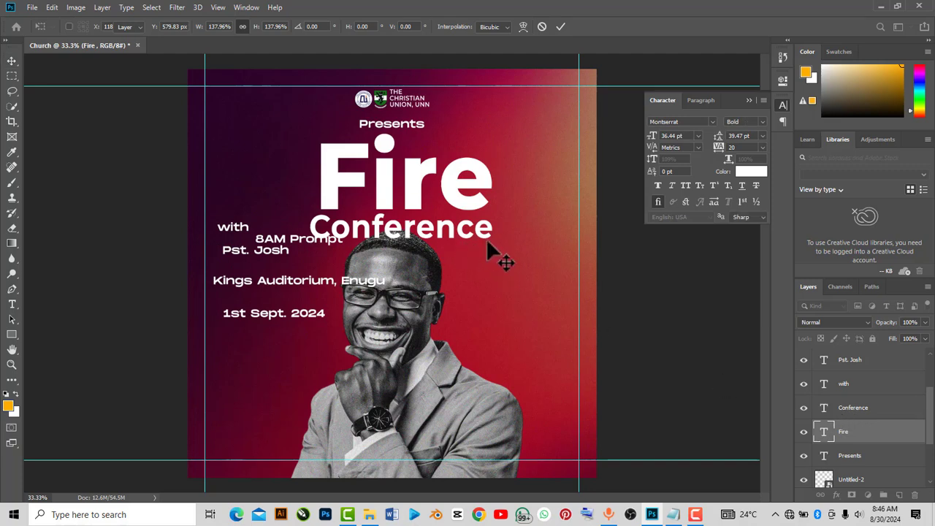
- Scale the "Conference" text down to about 98% and shift it to match the width of "Fire" directly beneath it
left_click(487, 240)
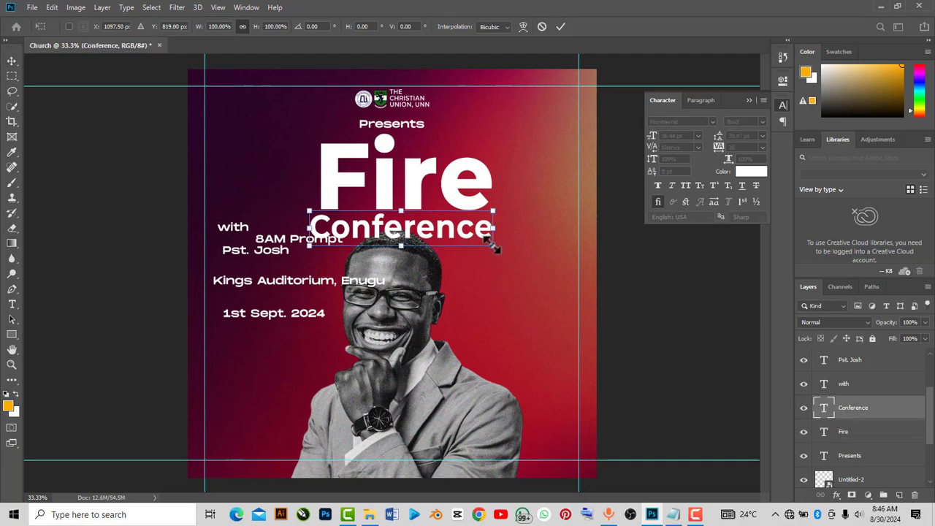
left_click_drag(494, 248, 484, 225)
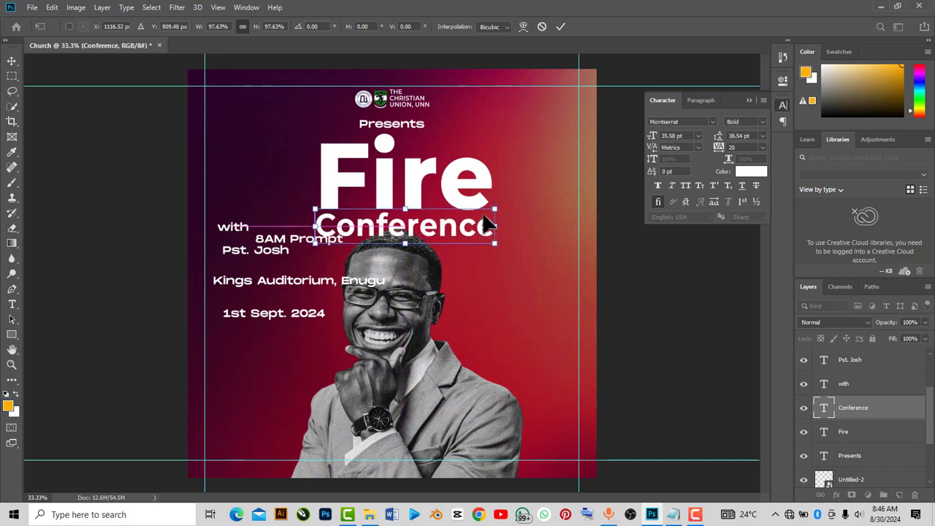
left_click(560, 28)
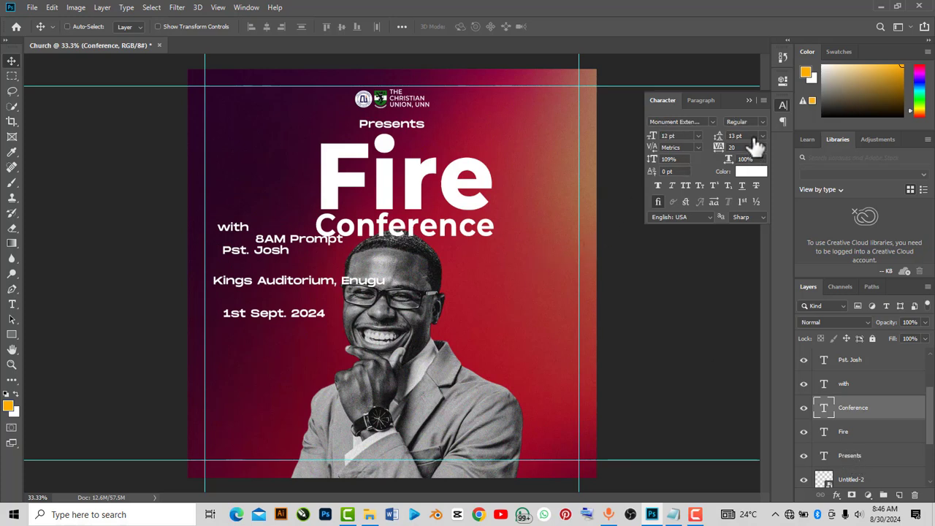
- Change the font of the "Presents" text to Montserrat Regular
key("alt+bracketleft")
key("alt+bracketleft")
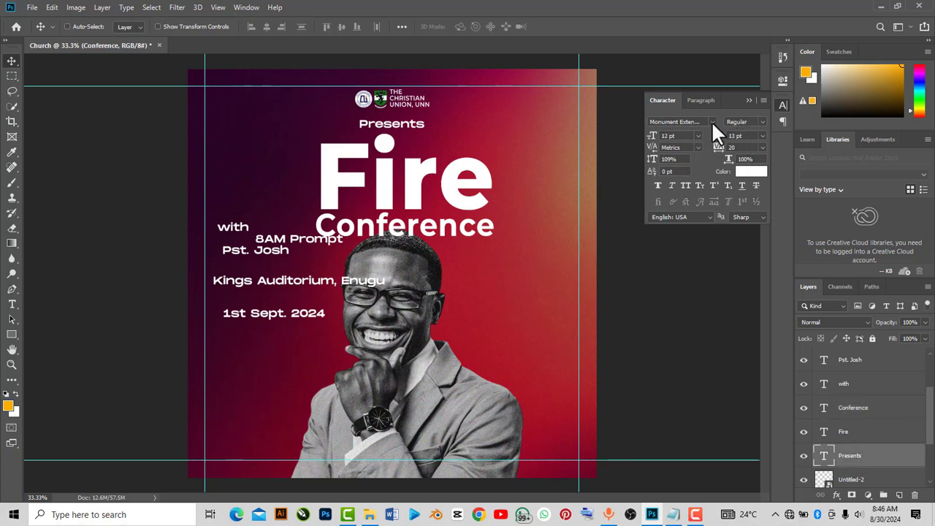
left_click(702, 121)
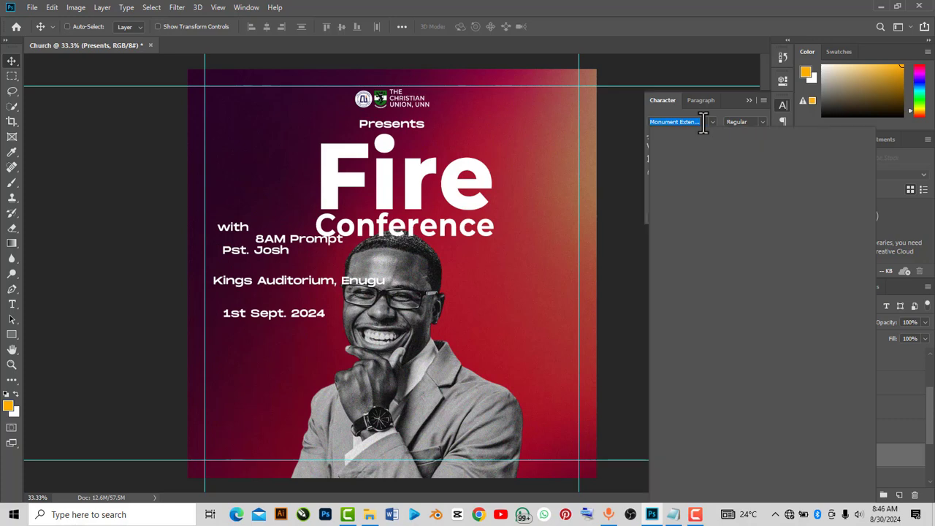
type("m")
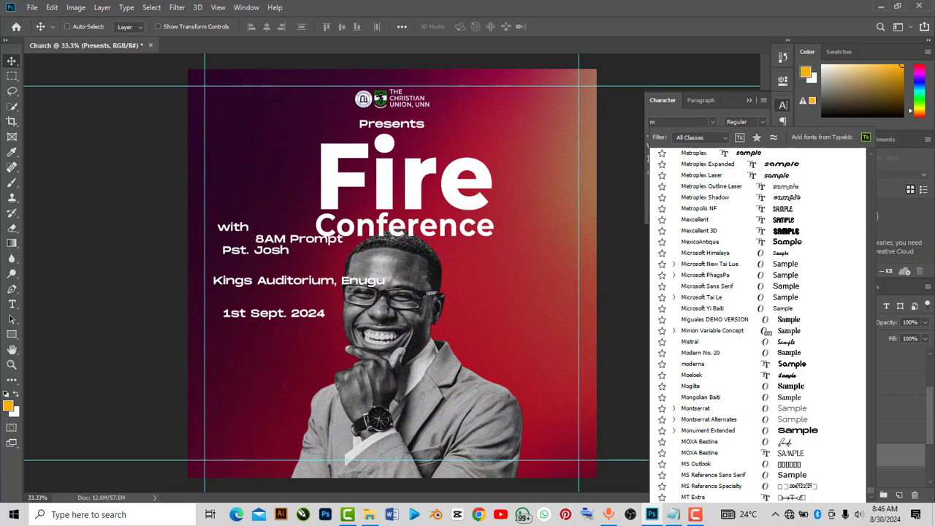
scroll(760, 322, "down", 10)
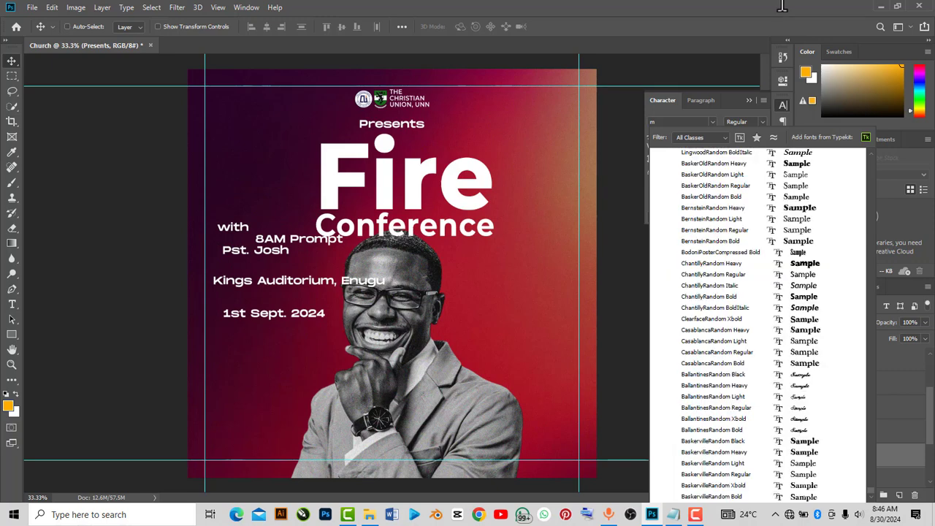
type("o")
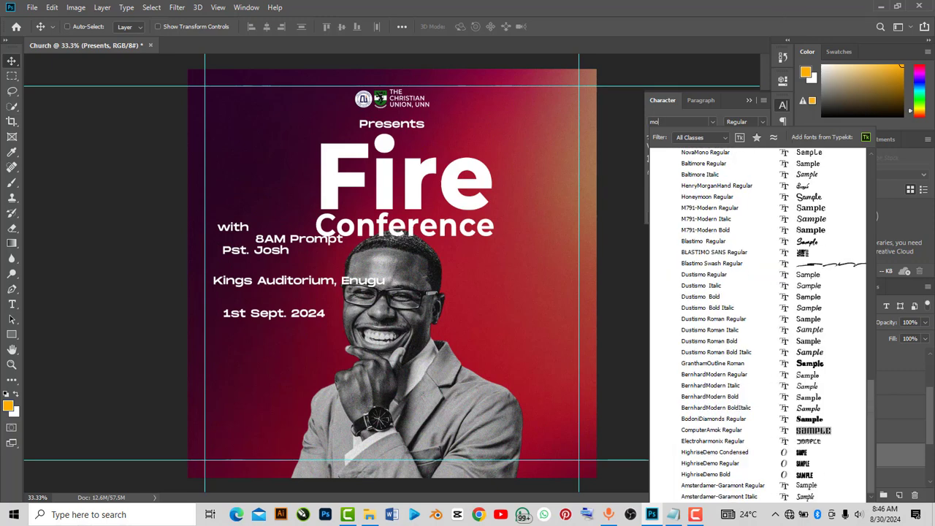
type("ntser")
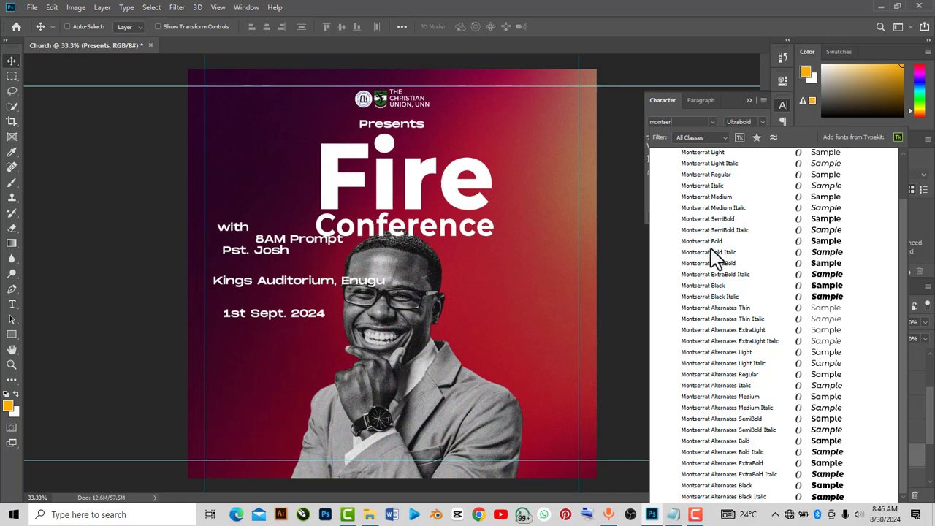
left_click(716, 209)
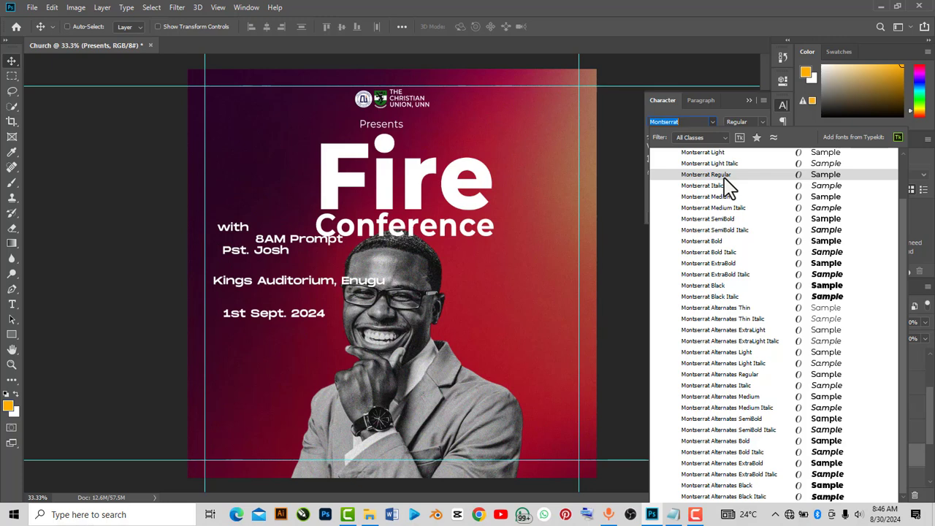
left_click(723, 175)
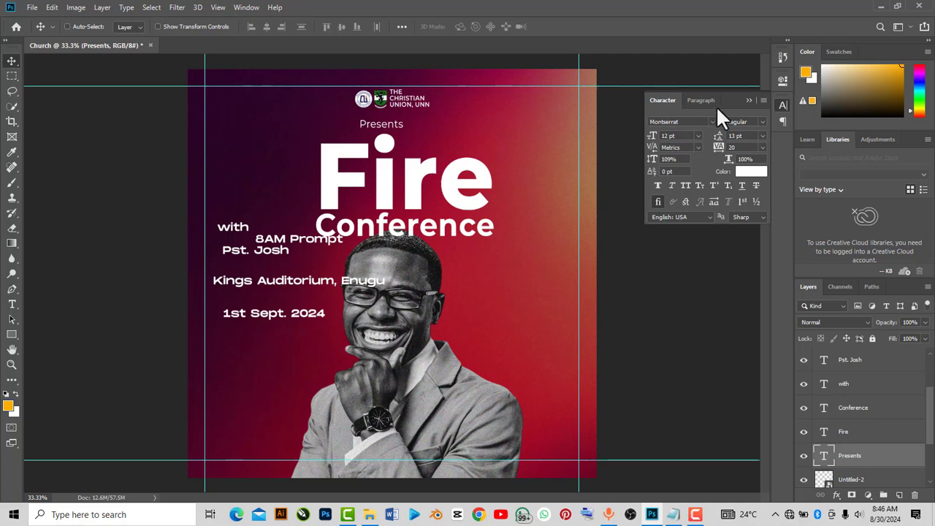
left_click(749, 101)
- Enlarge the "Presents" text to about 125% and place it just above the "re" of "Fire", beside the dot of the "i"
key("ctrl")
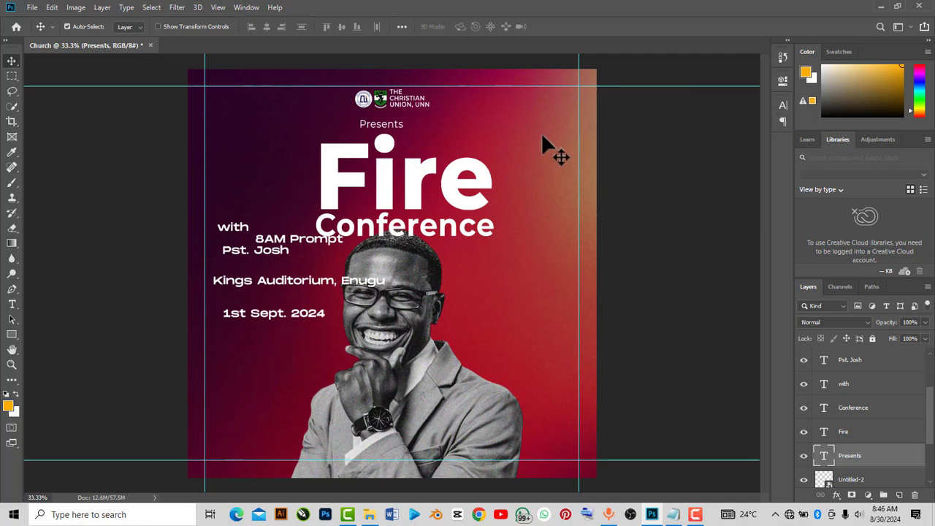
key("ctrl+t")
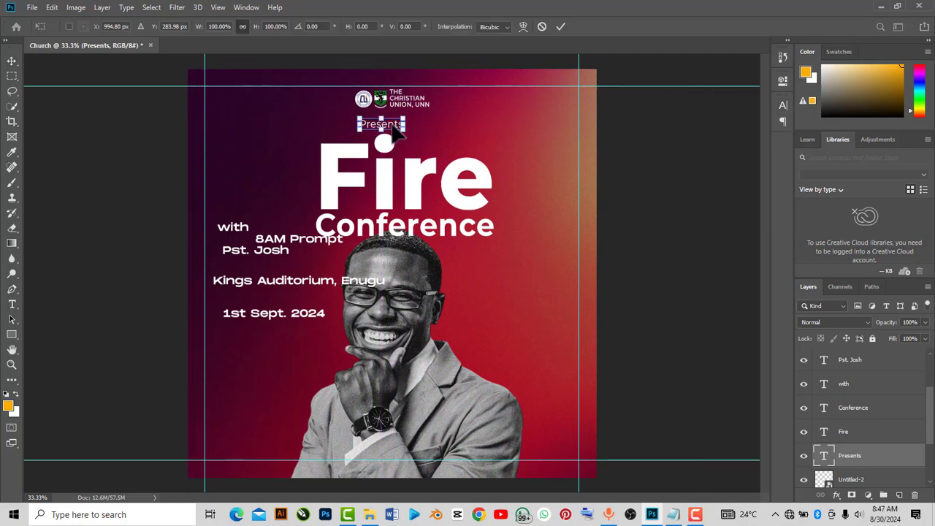
left_click_drag(395, 128, 462, 135)
left_click_drag(464, 136, 441, 153)
key("Left")
key("Left")
key("Left")
key("Left")
key("Left")
key("Left")
key("Left")
key("Left")
key("Left")
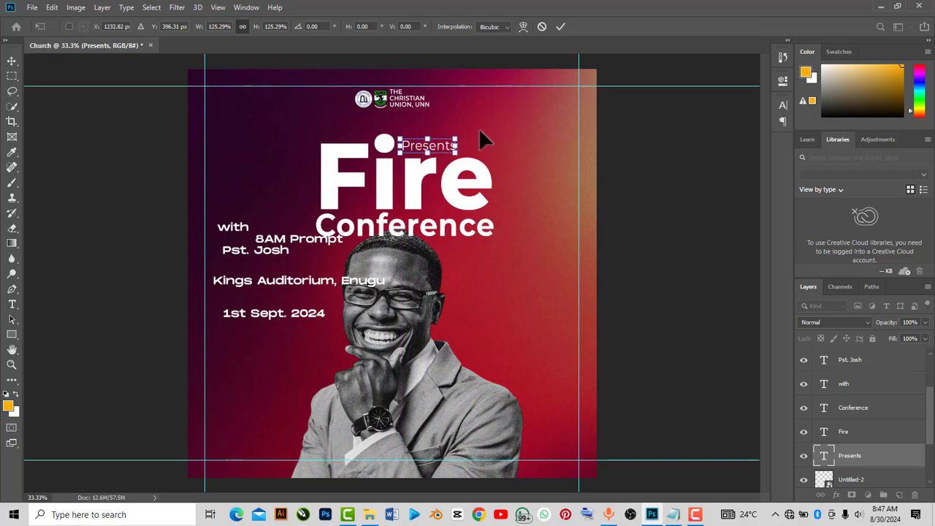
key("Right")
key("Right")
key("Right")
key("Right")
key("Right")
key("Right")
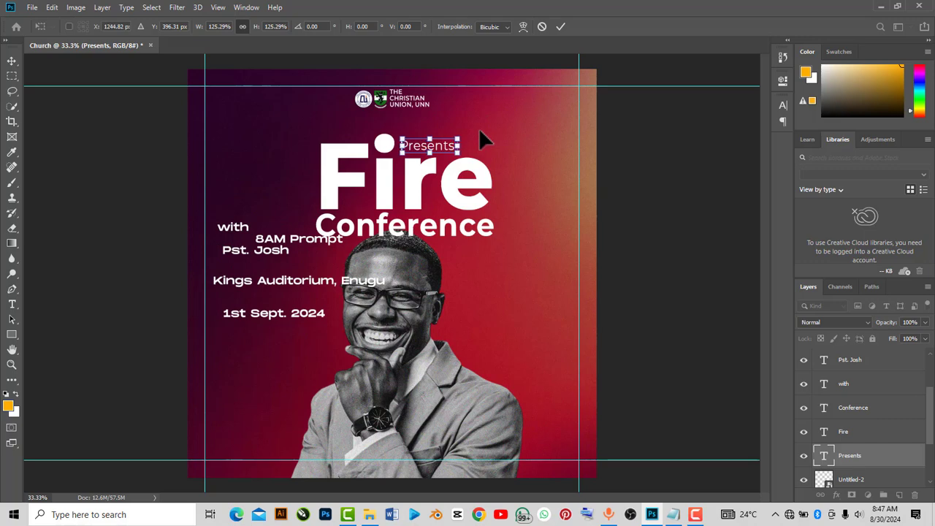
- Nudge the "Presents" text slightly to the right, away from the dot of the "i" in "Fire"
key("Right")
key("Right")
key("Right")
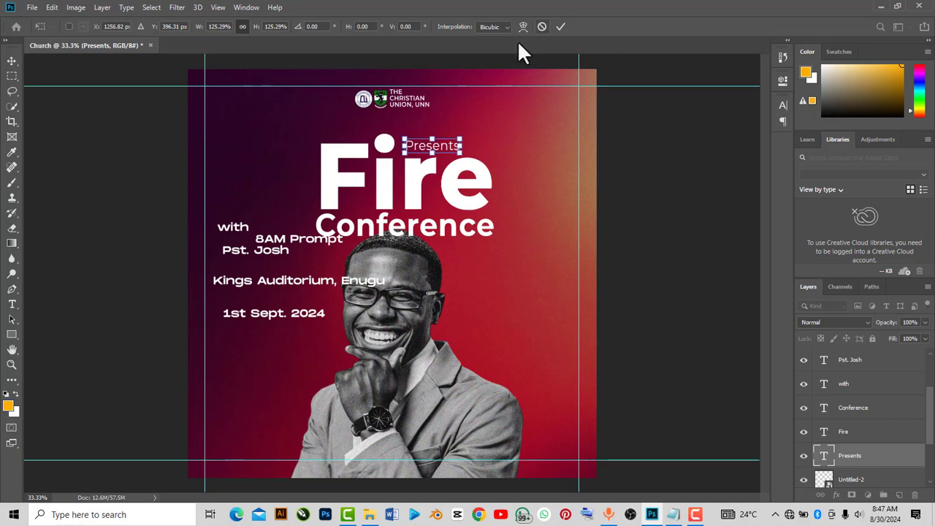
left_click(561, 27)
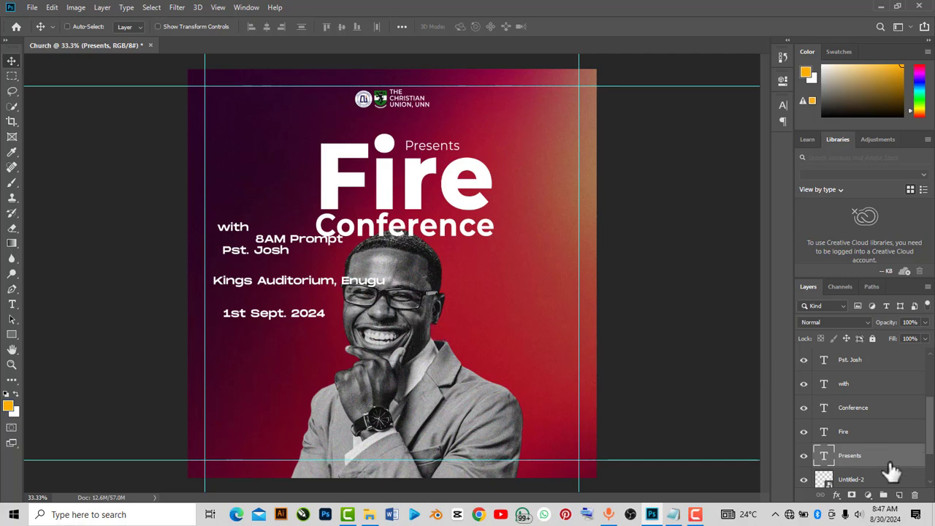
- Move the Image group with the man's cutout straight down so his head sits just below the "Conference" text
scroll(857, 453, "down", 3)
scroll(857, 454, "down", 1)
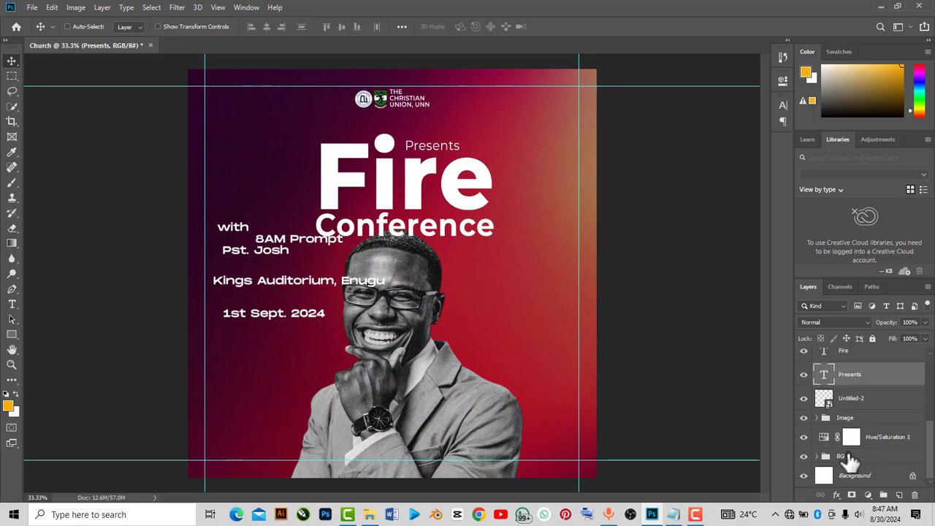
left_click(850, 416)
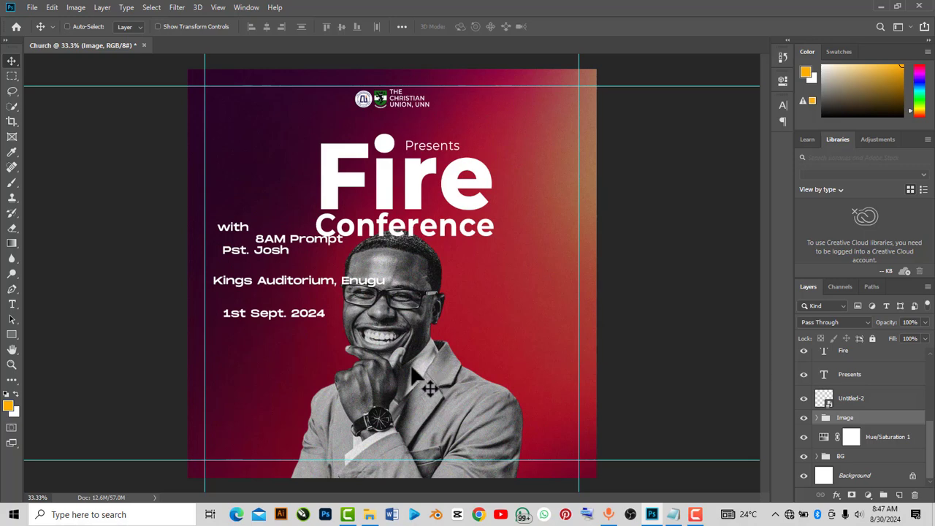
key("ctrl")
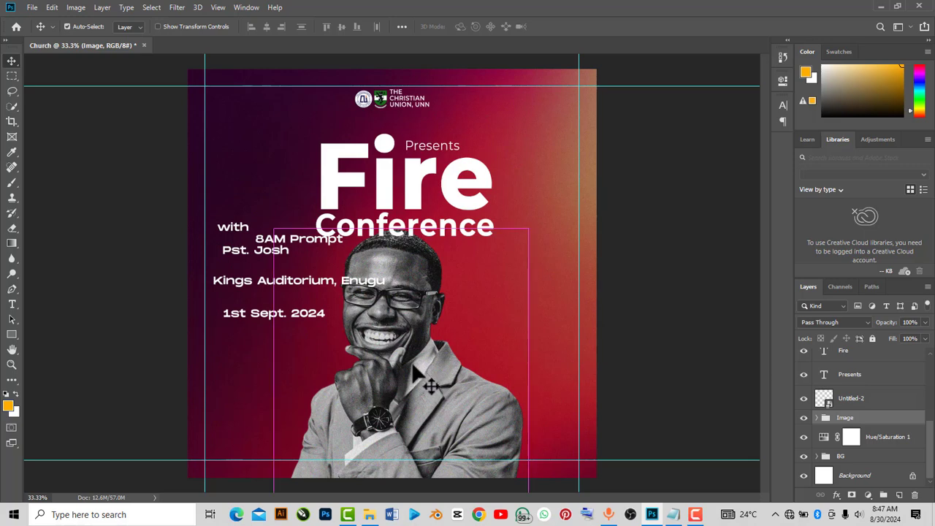
key("ctrl+t")
left_click(478, 206)
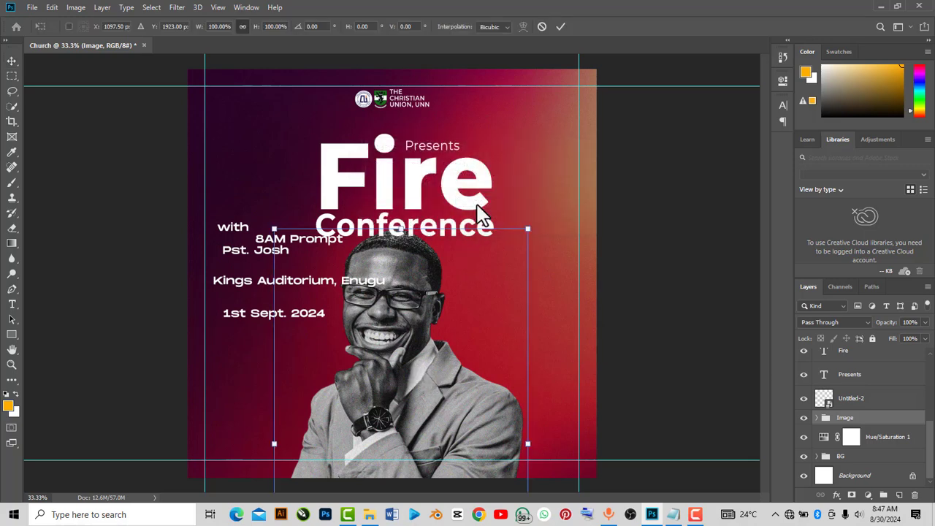
mouse_move(401, 323)
left_mouse_down()
mouse_move(401, 358)
mouse_move(413, 314)
left_mouse_up()
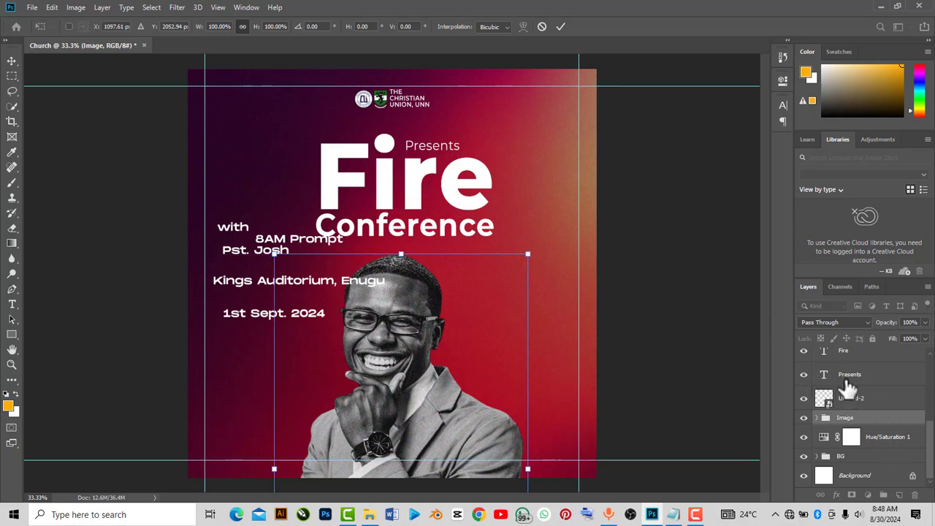
key("Return")
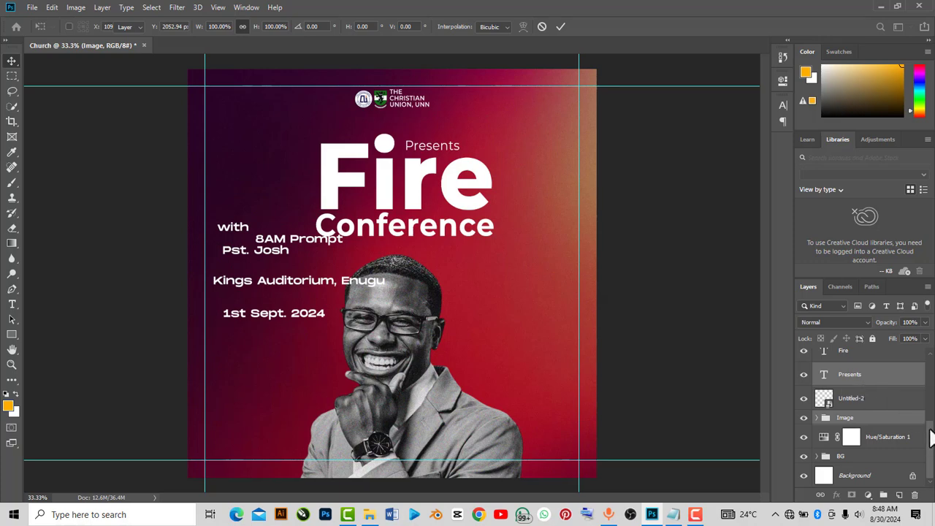
- Group the "Conference", "Fire" and "Presents" layers and name the group Text 1
key("ctrl+z")
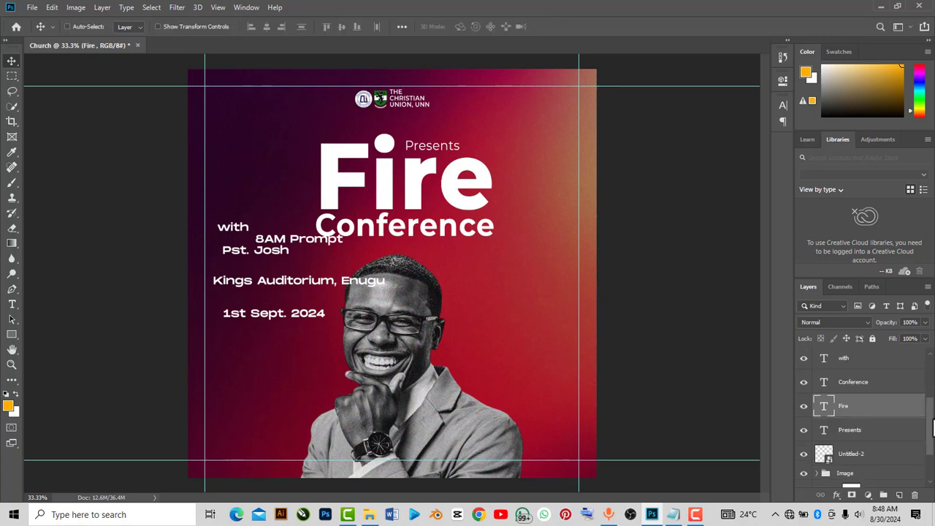
key("ctrl")
left_click(863, 433, "ctrl")
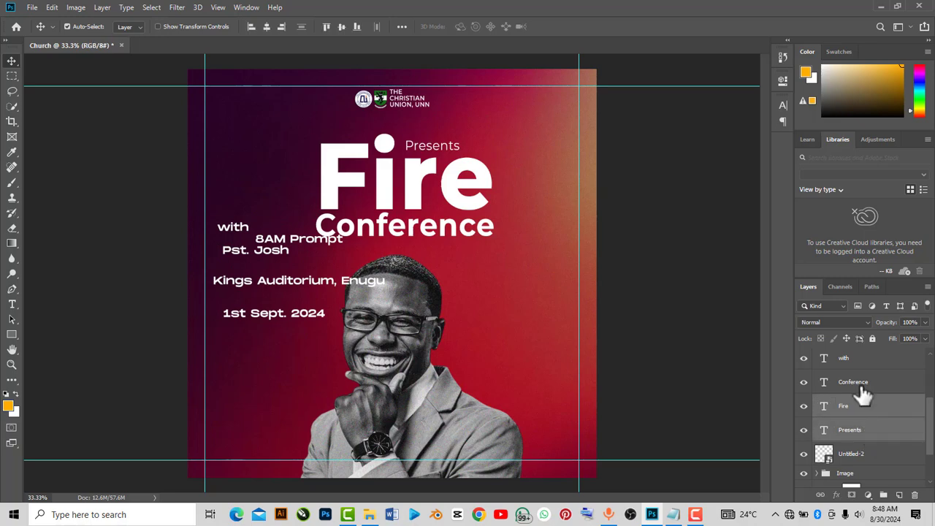
left_click(863, 389, "ctrl")
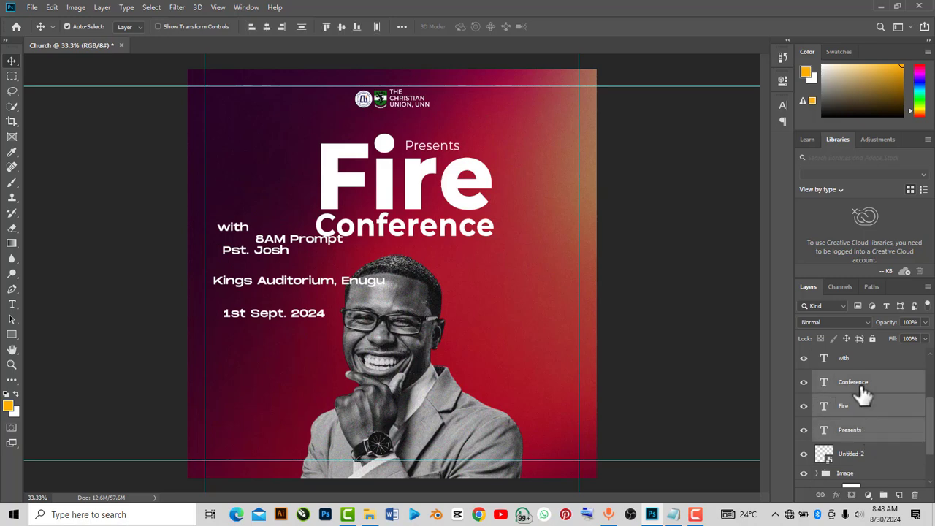
key("ctrl+g")
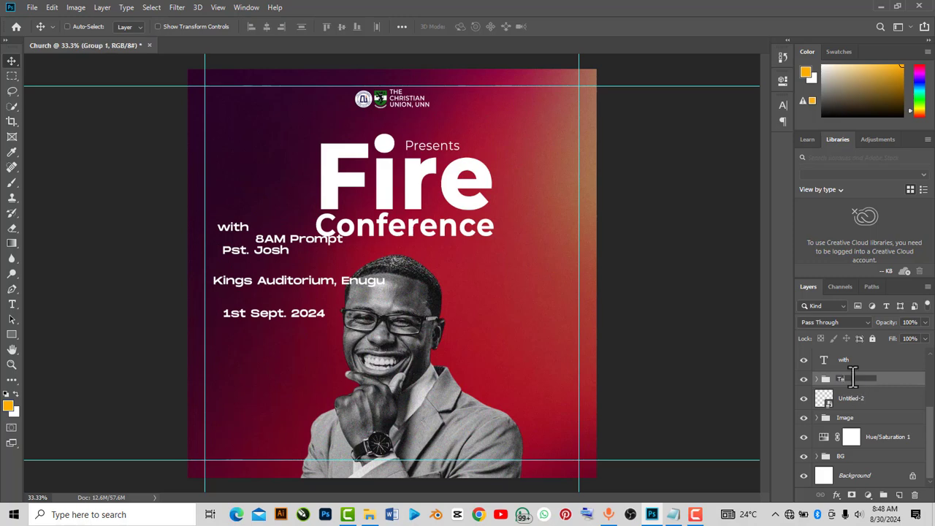
left_click(853, 374)
type("Text 1")
- Scale the Text 1 group down to about 91% and move it down so "Conference" touches the top of the man's head
key("ctrl+t")
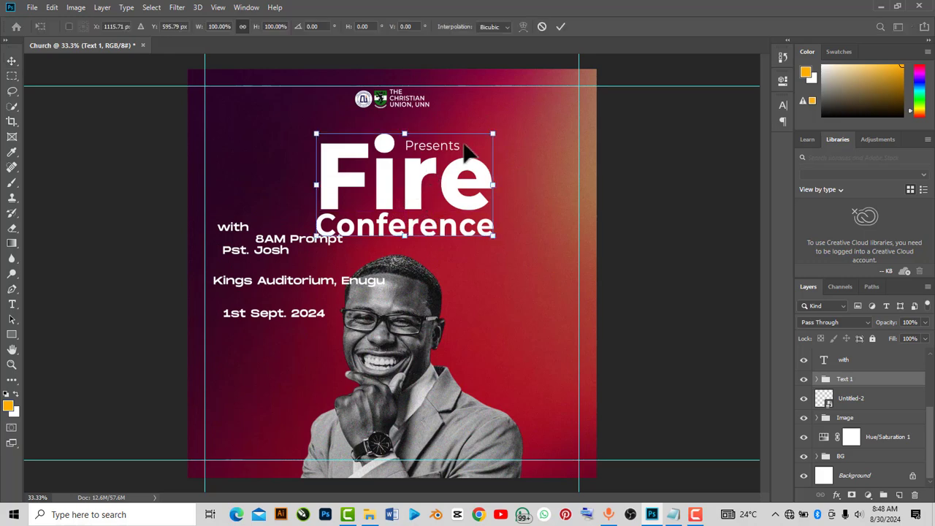
left_click_drag(498, 131, 480, 143)
left_click_drag(462, 184, 449, 209)
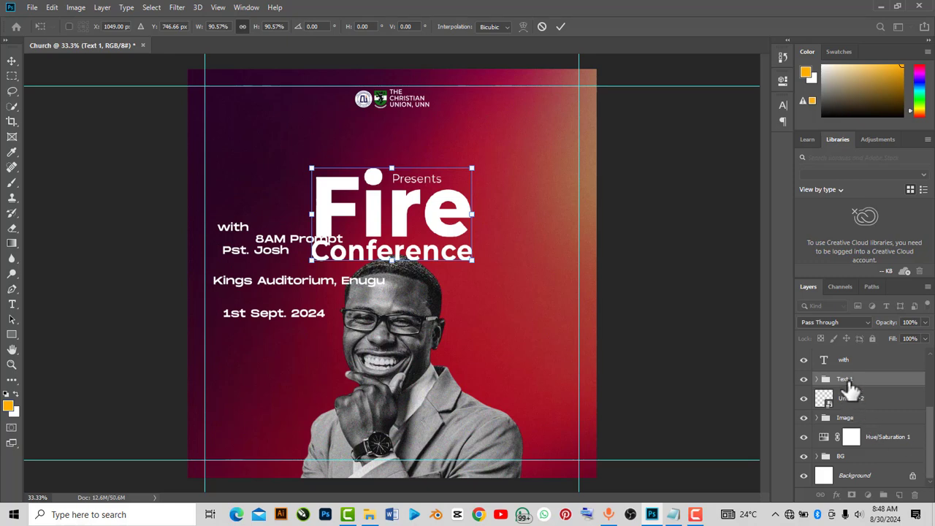
- Restack the Text 1 title lettering behind the man's cutout so his head overlaps the bottom of "Conference"
left_click(818, 418)
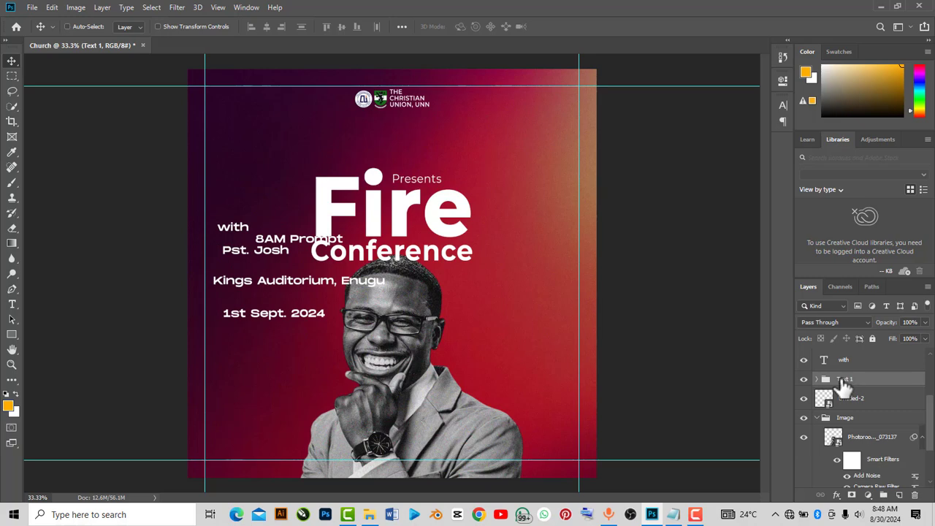
left_click_drag(846, 385, 861, 428)
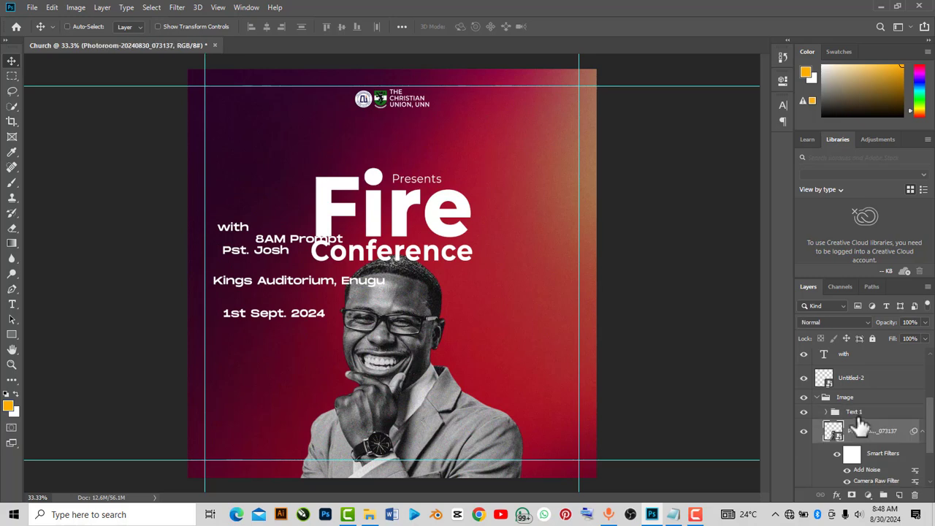
left_click(854, 412)
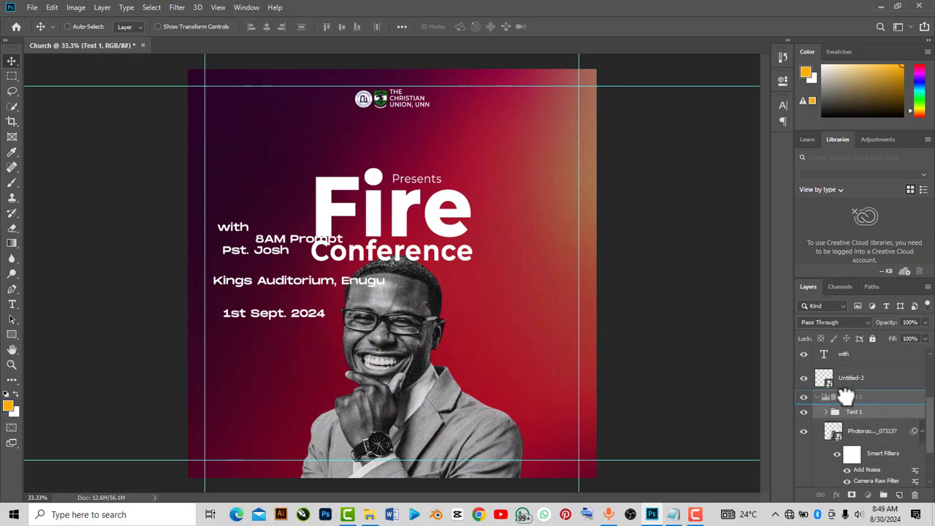
left_click_drag(848, 414, 774, 374)
left_click(817, 411)
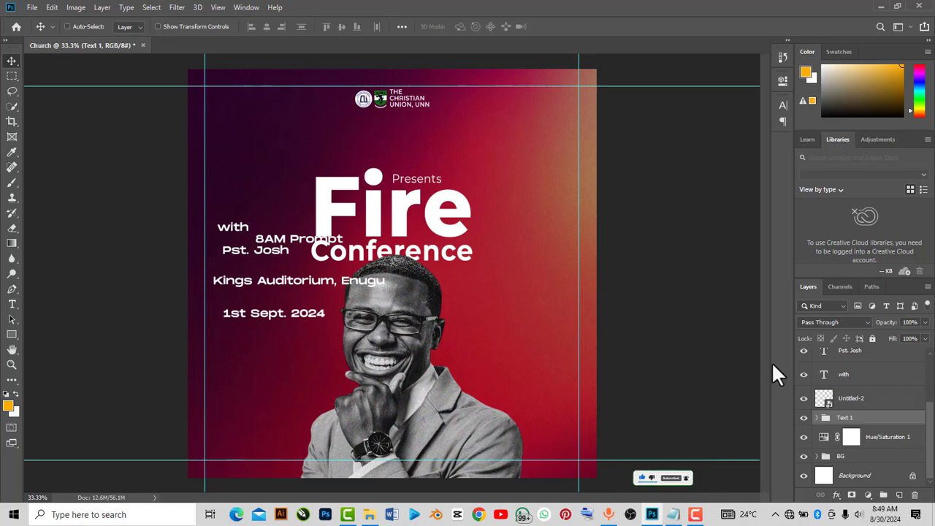
- Move the "with" text beside the man's face above his shoulder and change its font to Autograf PERSONAL USE ONLY
left_click(863, 383)
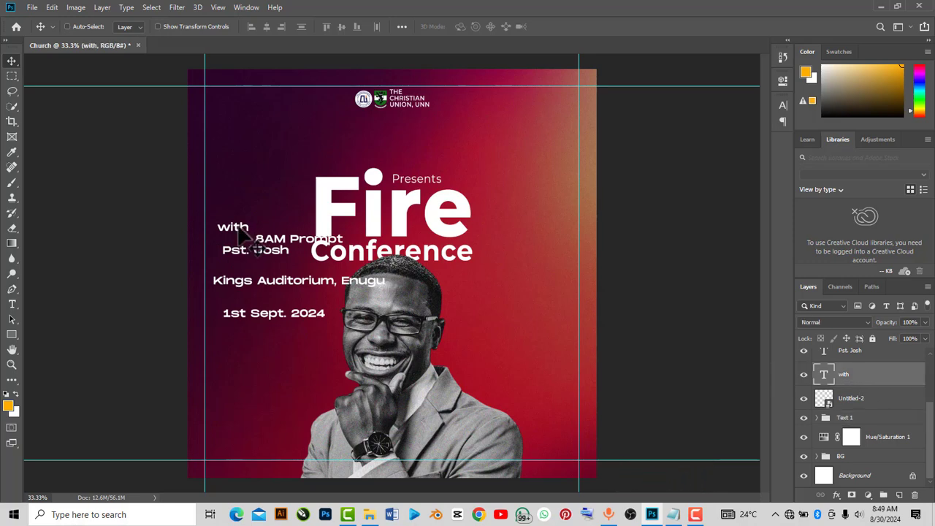
left_click_drag(236, 228, 480, 360)
key("t")
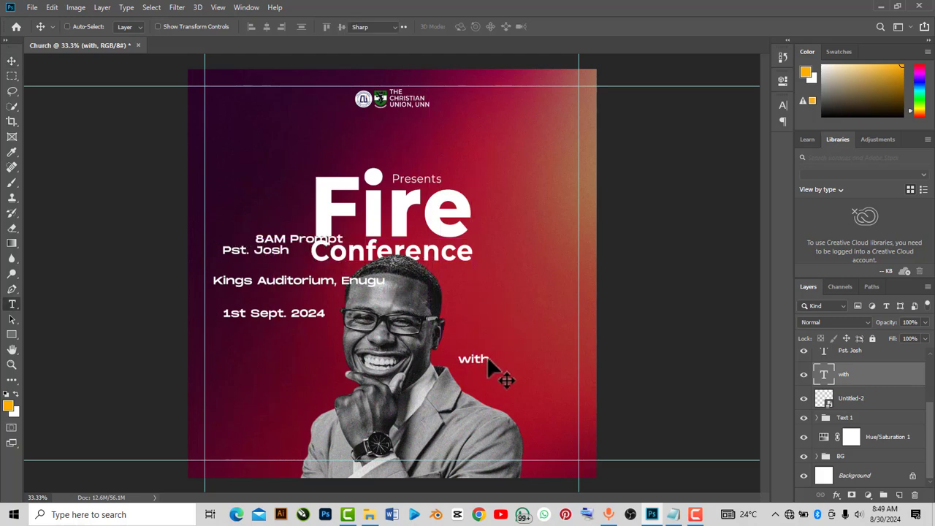
double_click(488, 356)
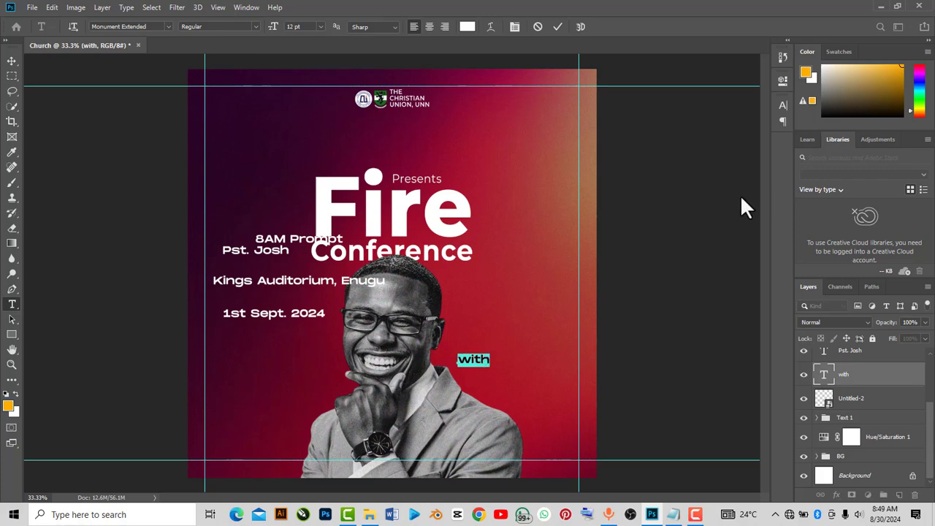
left_click(781, 79)
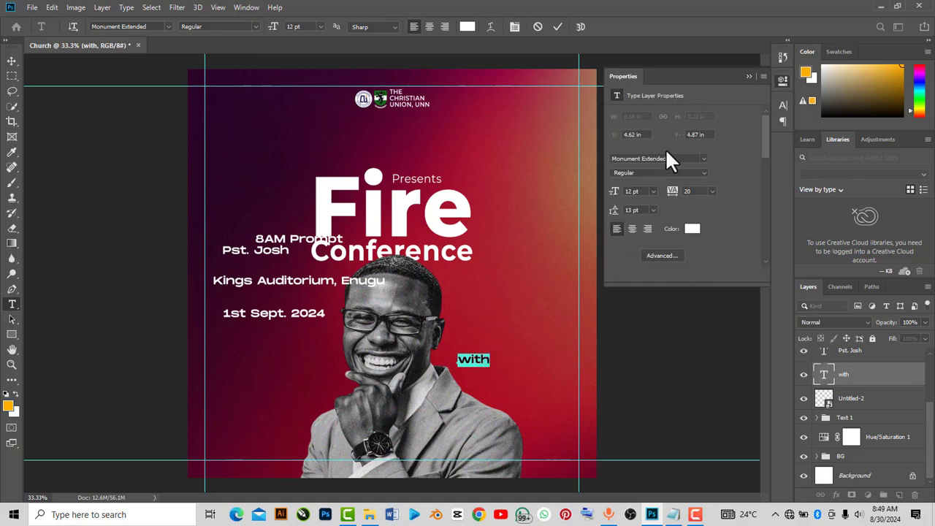
left_click(616, 158)
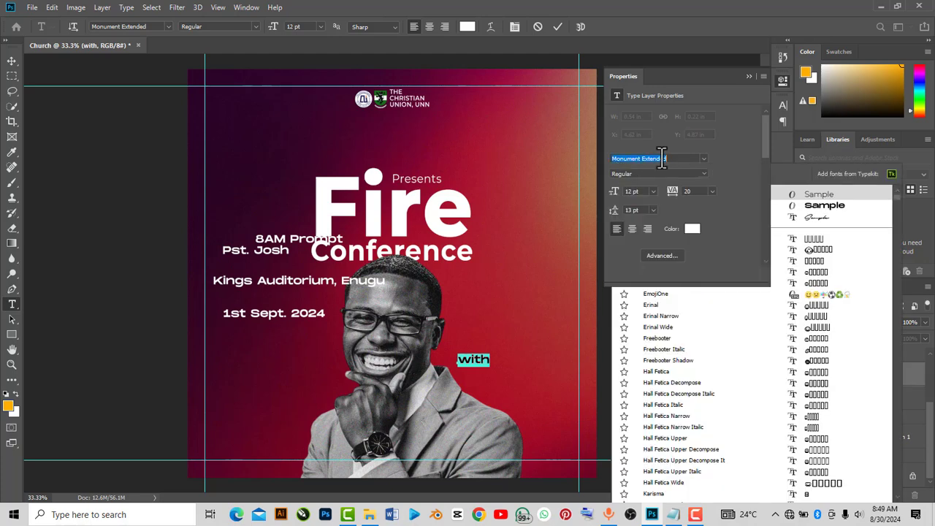
type("auto")
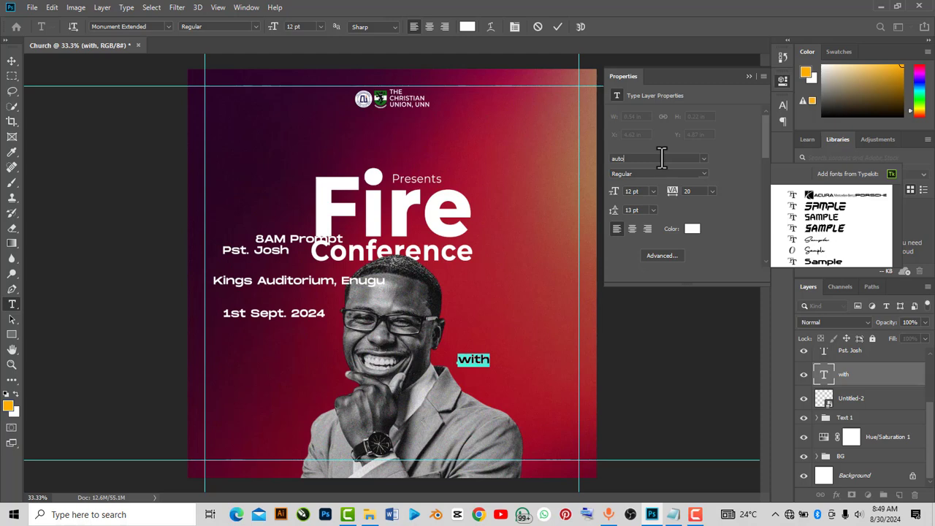
key("Return")
left_click(829, 244)
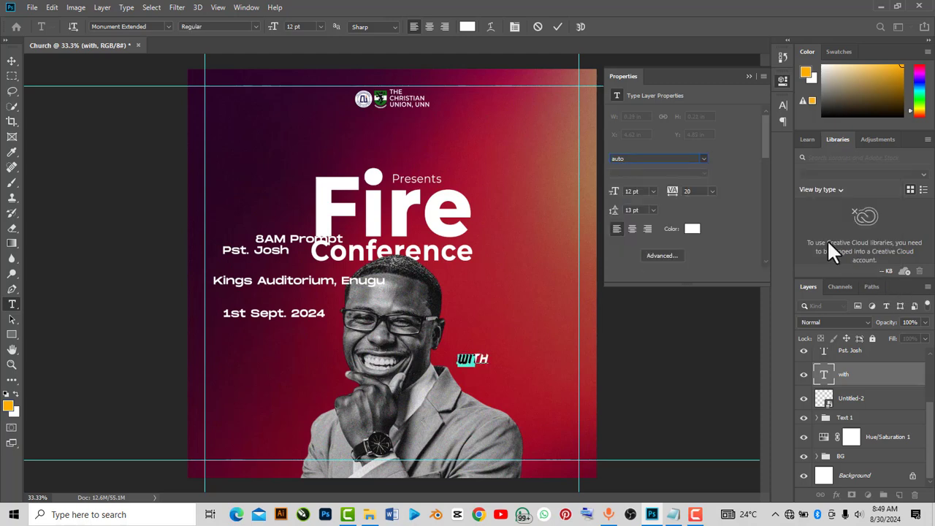
type("g")
key("Return")
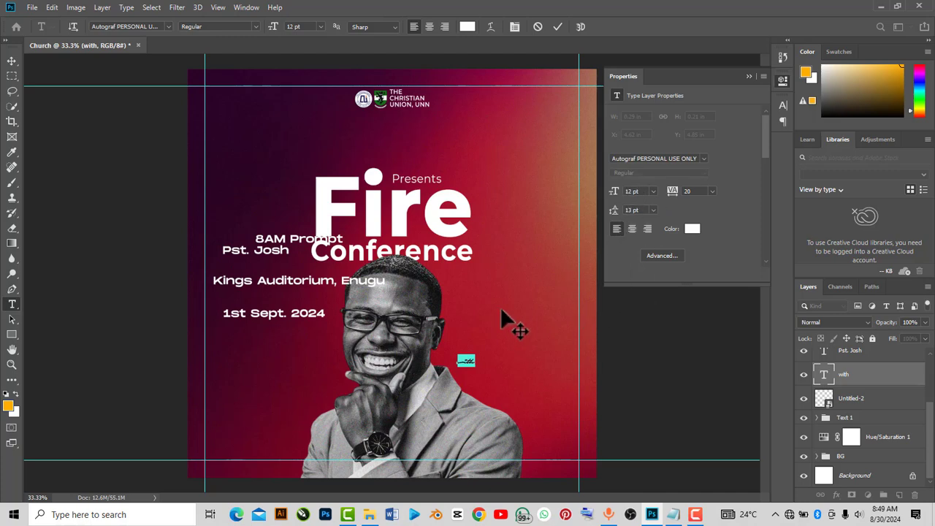
left_click(748, 76)
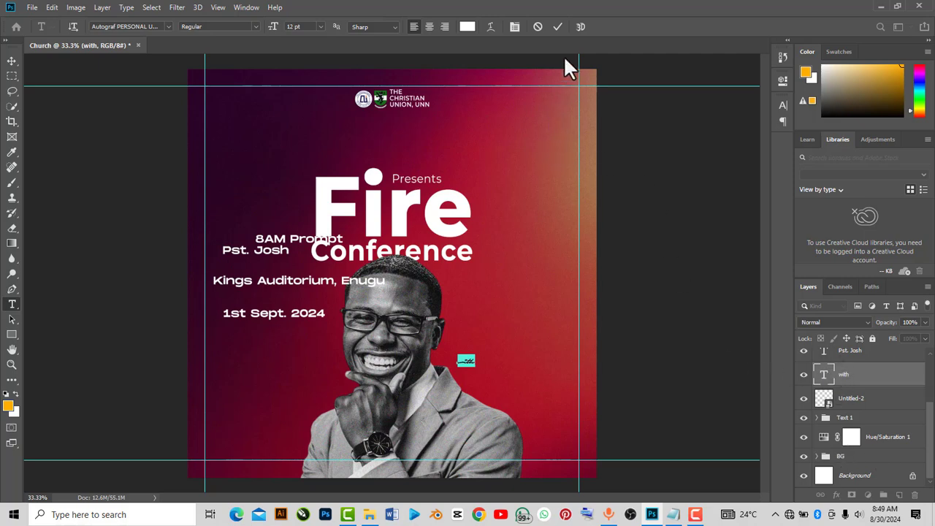
left_click(557, 27)
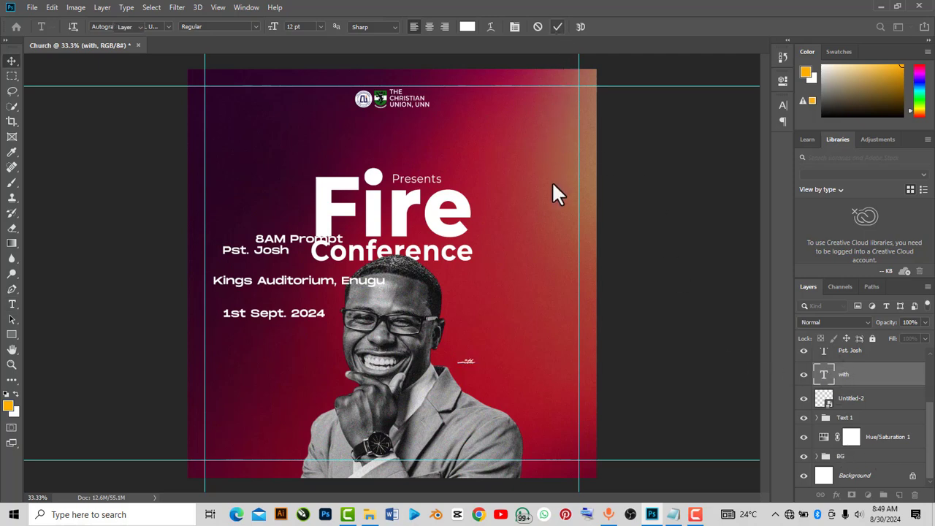
- Enlarge the "with" text proportionally to about 37 pt
key("v")
key("ctrl+t")
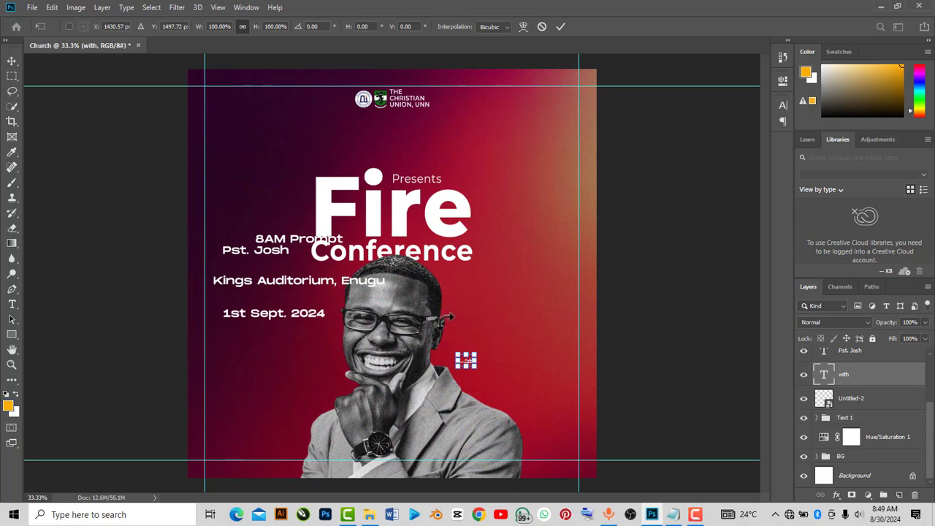
left_click_drag(477, 347, 512, 330)
key("Return")
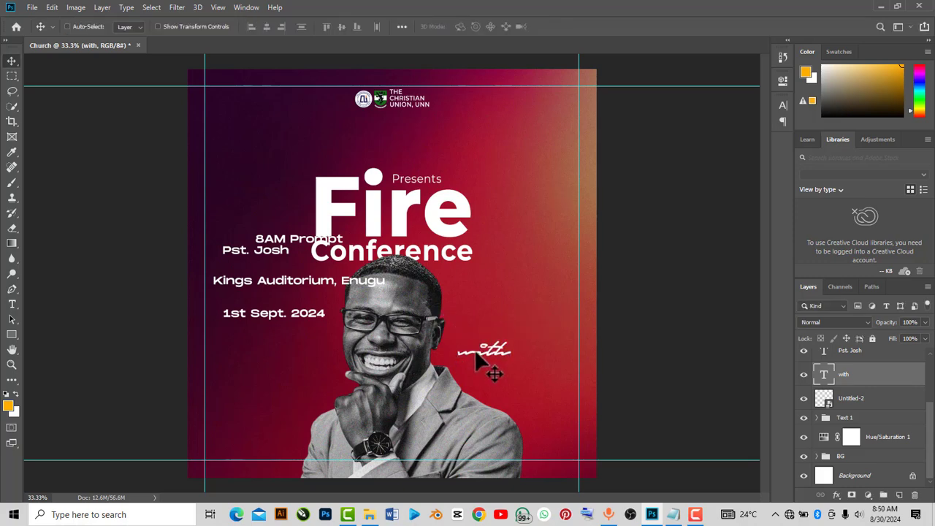
- Capitalise the first letter of the "with" text so it reads "With"
key("t")
double_click(478, 338)
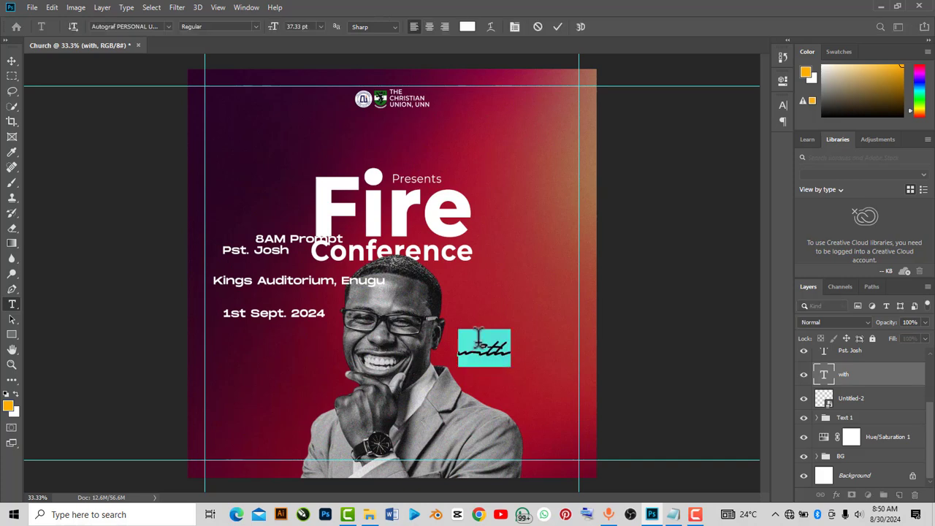
left_click(475, 351)
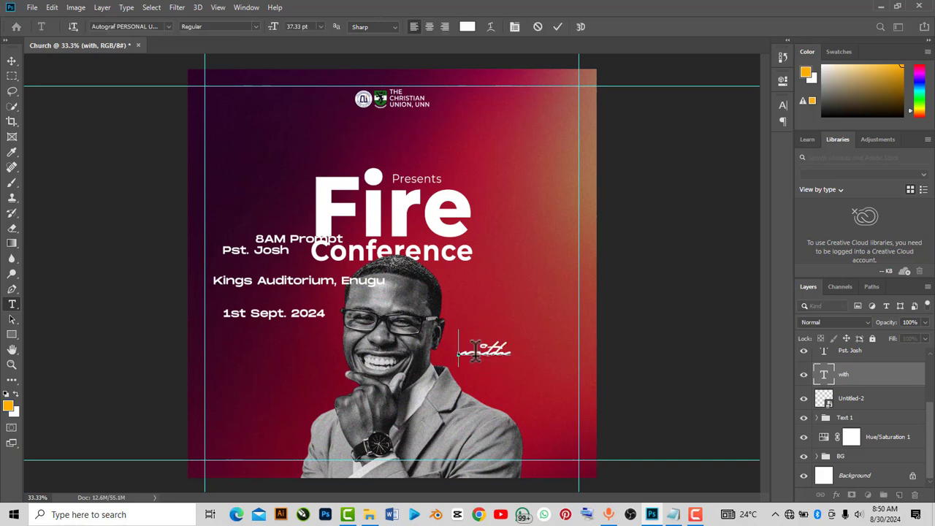
key("Delete")
key("Delete")
type("W")
key("ctrl+Return")
key("v")
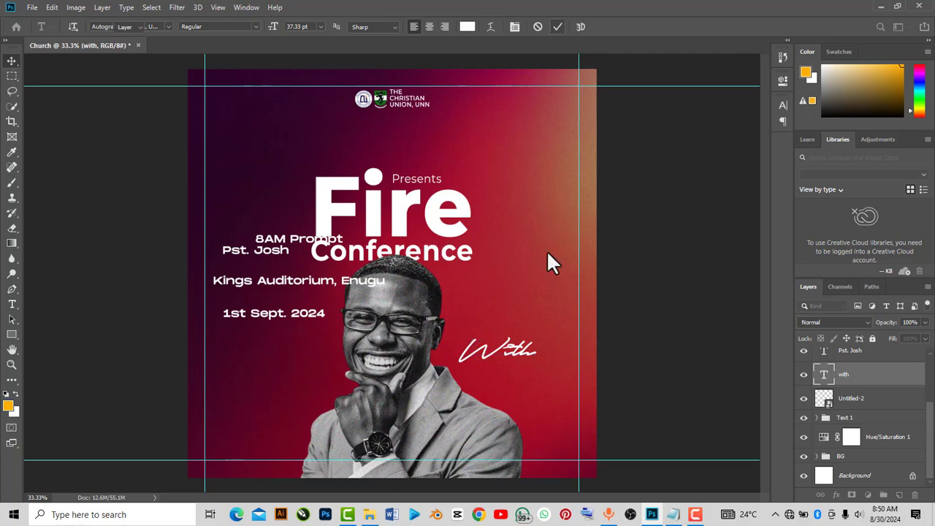
- Scale the "With" text down to about 48% and move the pastor's name text directly beneath it
key("ctrl+t")
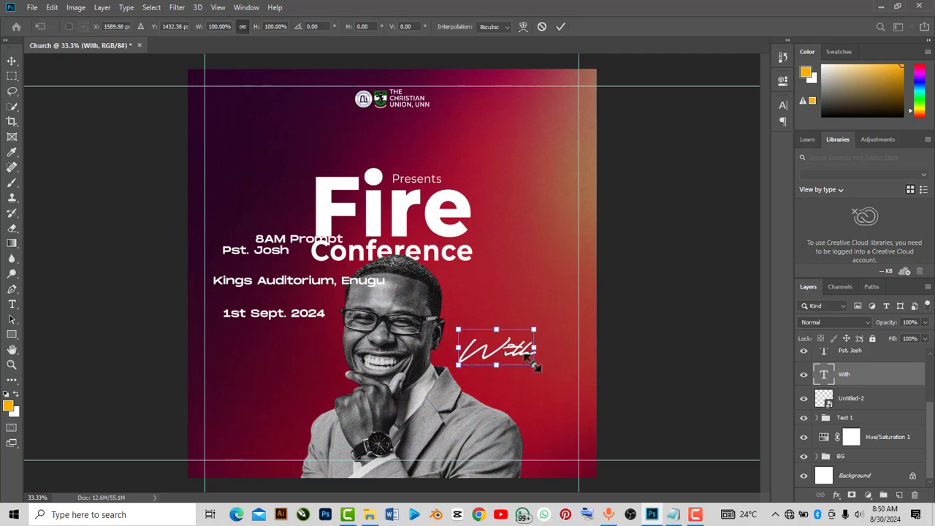
left_click_drag(536, 366, 491, 349)
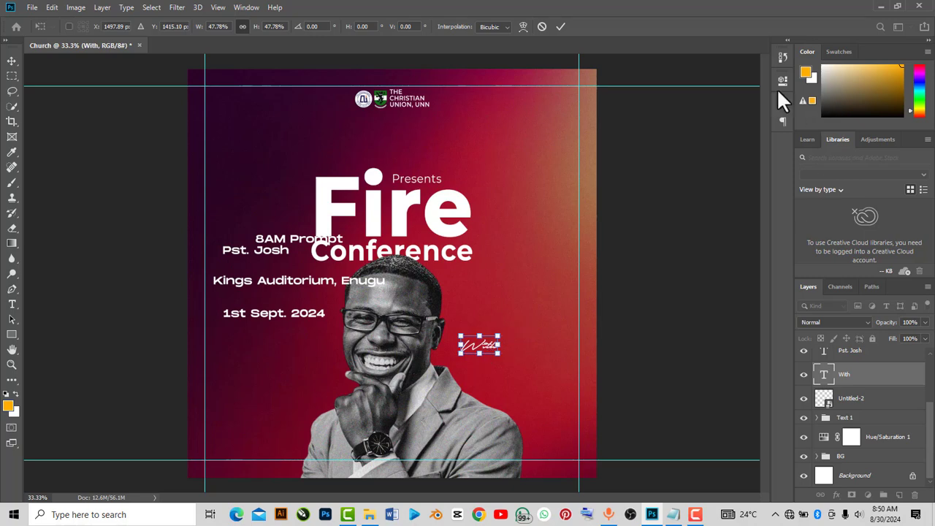
left_click(561, 27)
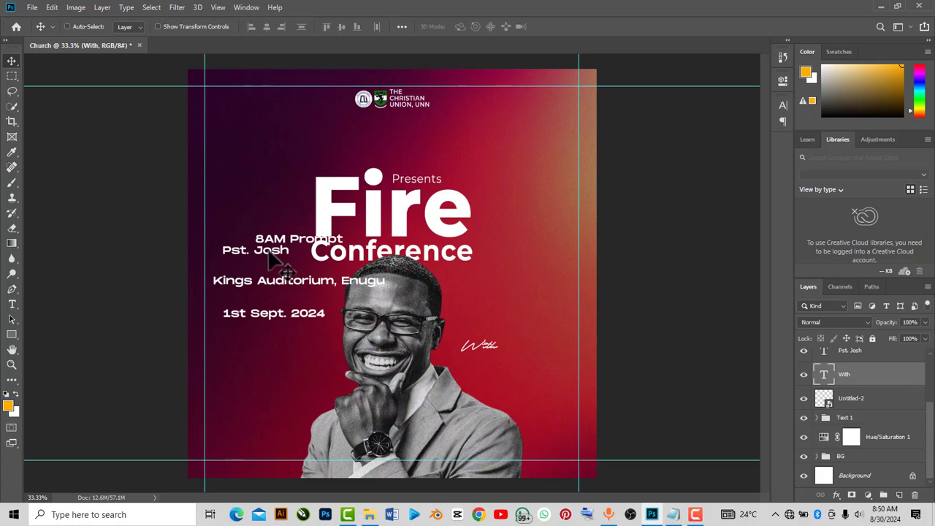
scroll(849, 417, "up", 1)
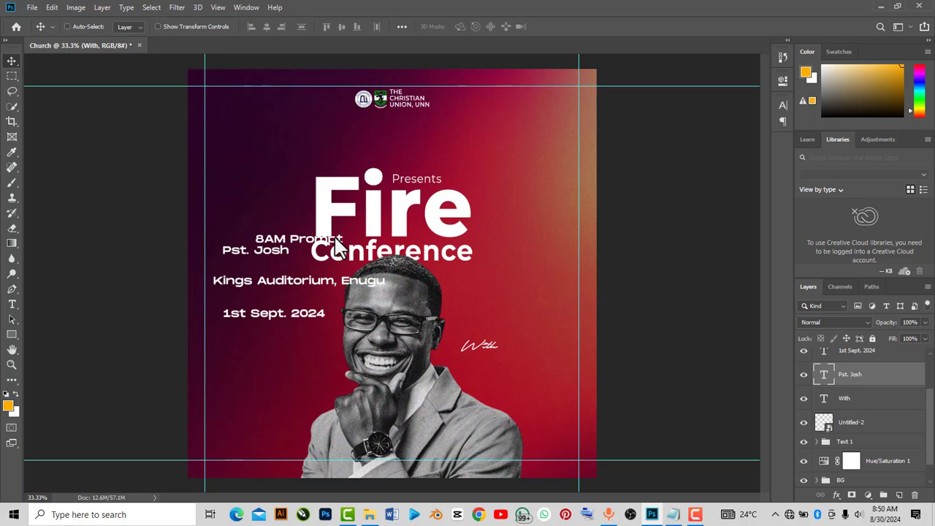
left_click_drag(285, 261, 501, 360)
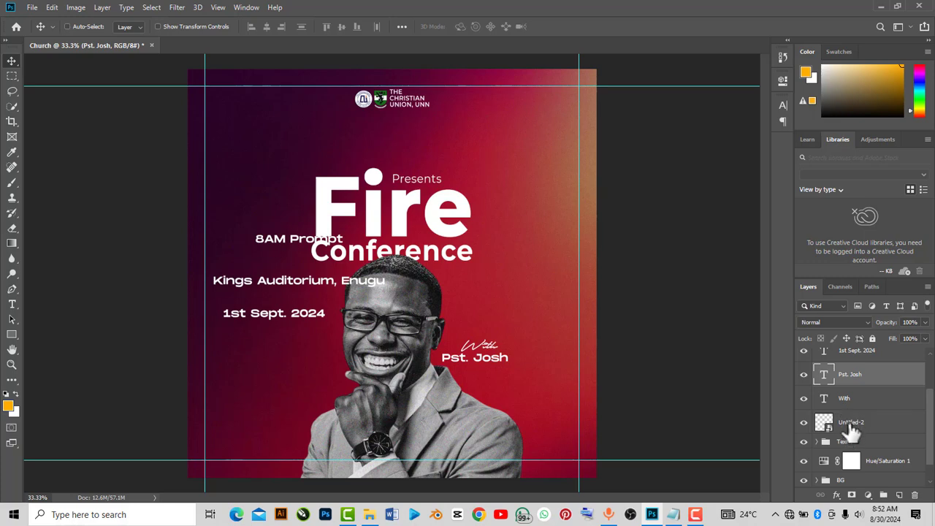
- Change the "8AM Prompt" text to Montserrat SemiBold and move it down beside the man's mouth, opposite the pastor's name
scroll(851, 431, "up", 3)
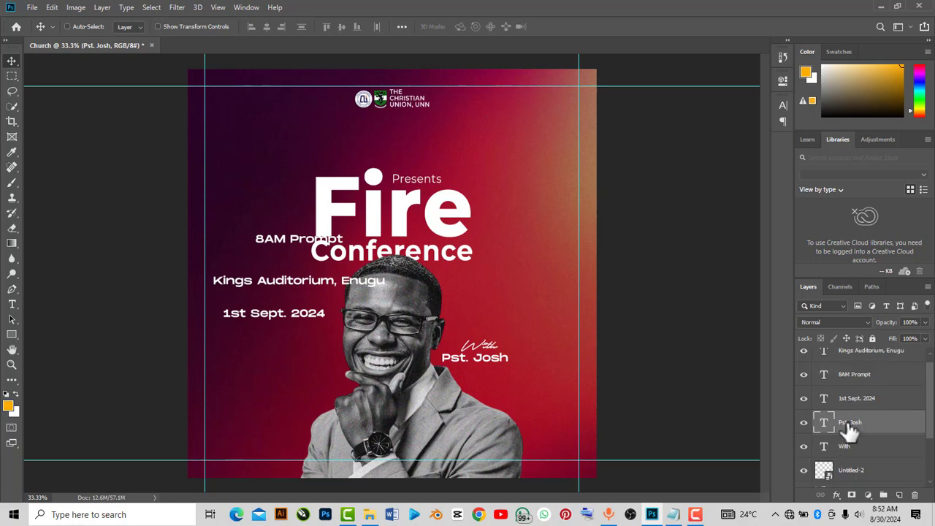
left_click(839, 388)
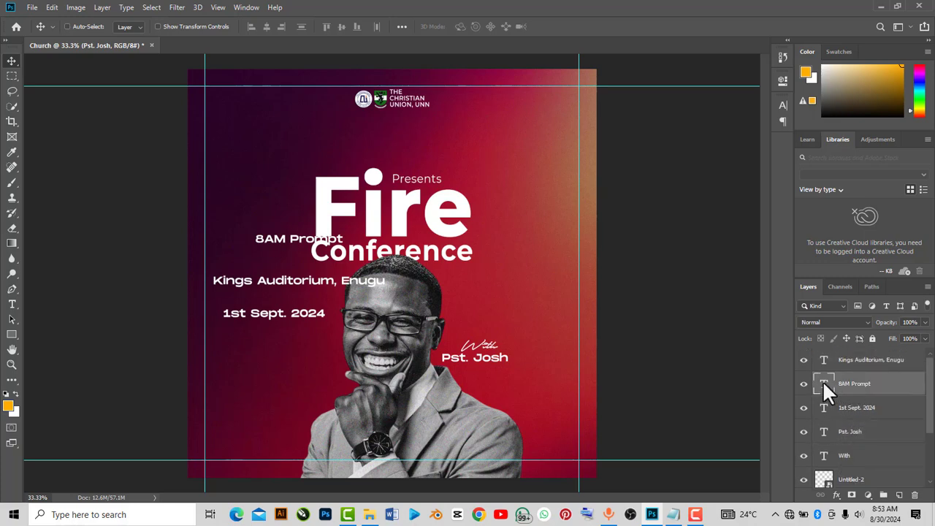
double_click(824, 385)
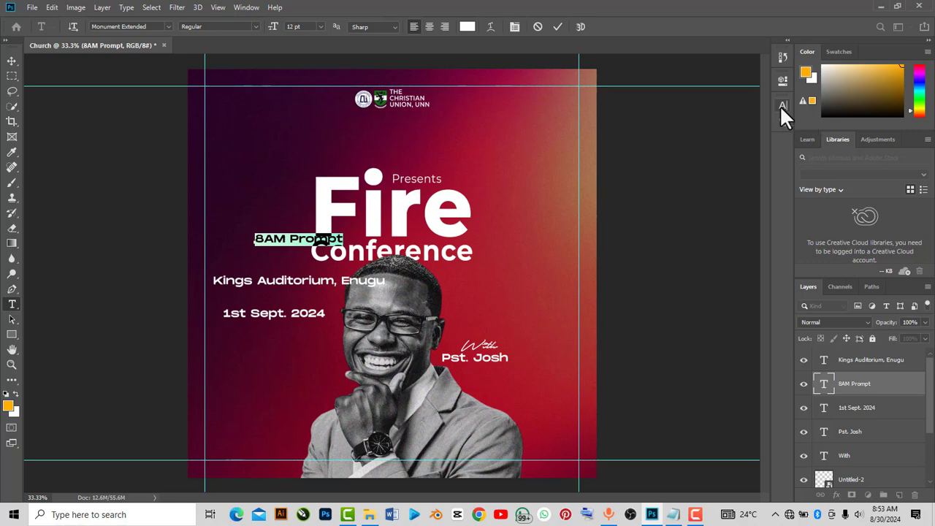
left_click(782, 80)
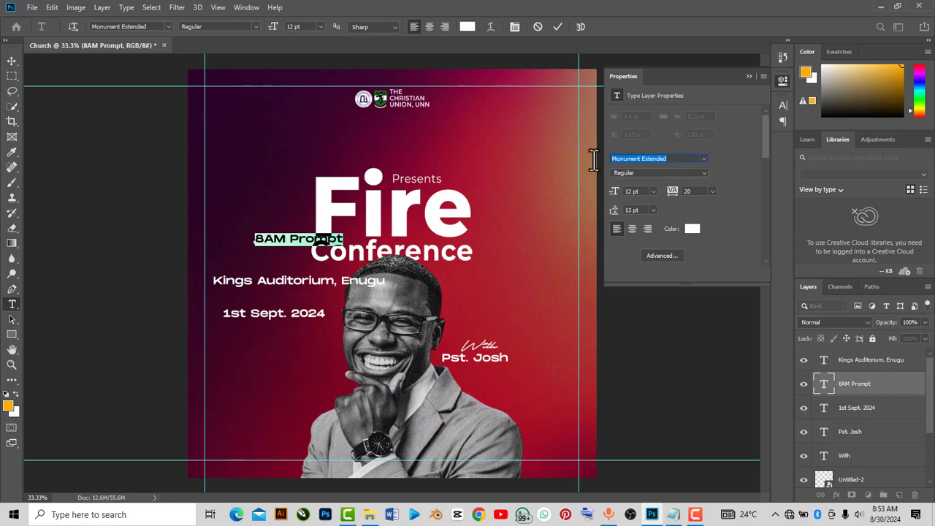
type("montser")
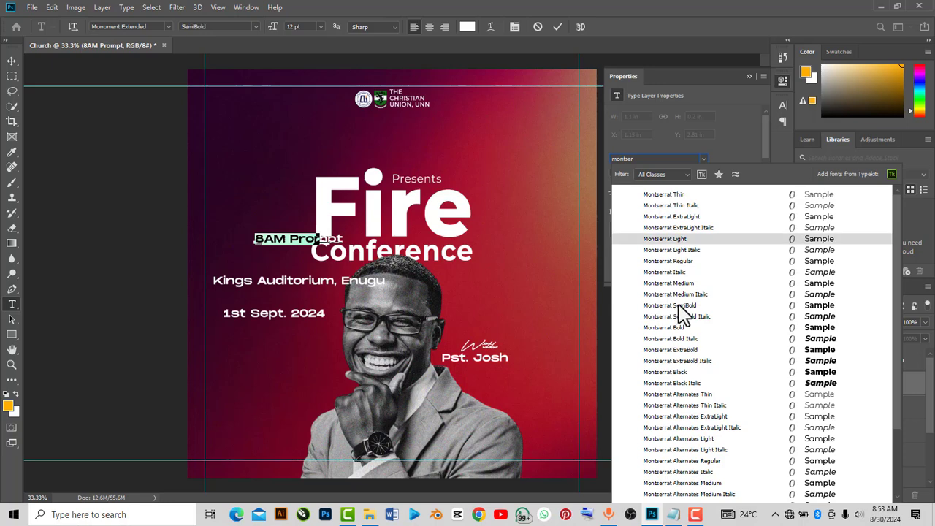
key("Escape")
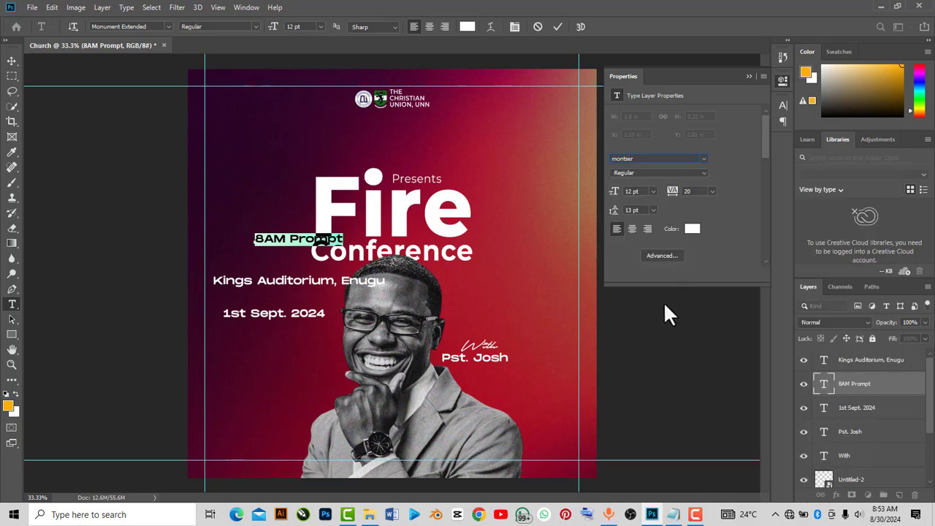
key("Return")
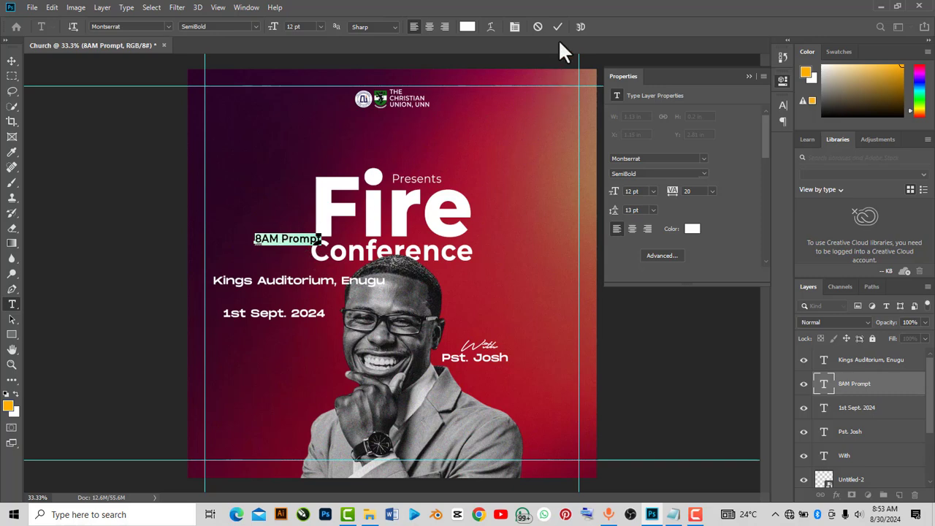
left_click(300, 243)
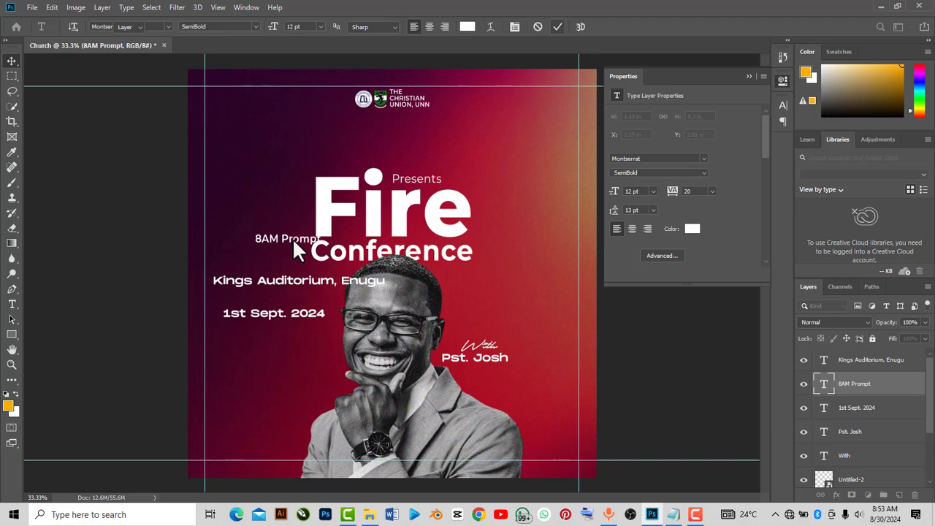
key("v")
left_click_drag(295, 245, 293, 366)
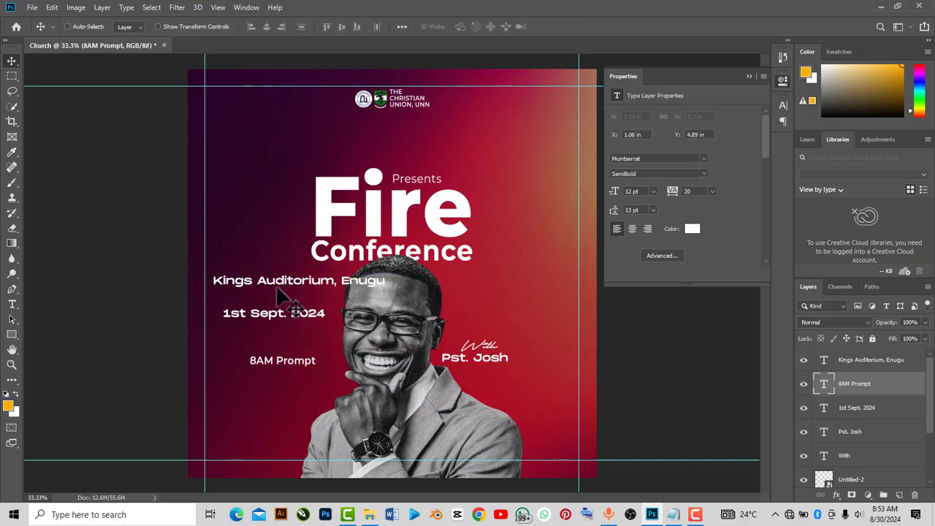
- Change the "1st Sept. 2024" text to Montserrat SemiBold and place it directly below "8AM Prompt", aligned with its left edge
left_click(272, 323, "ctrl")
key("t")
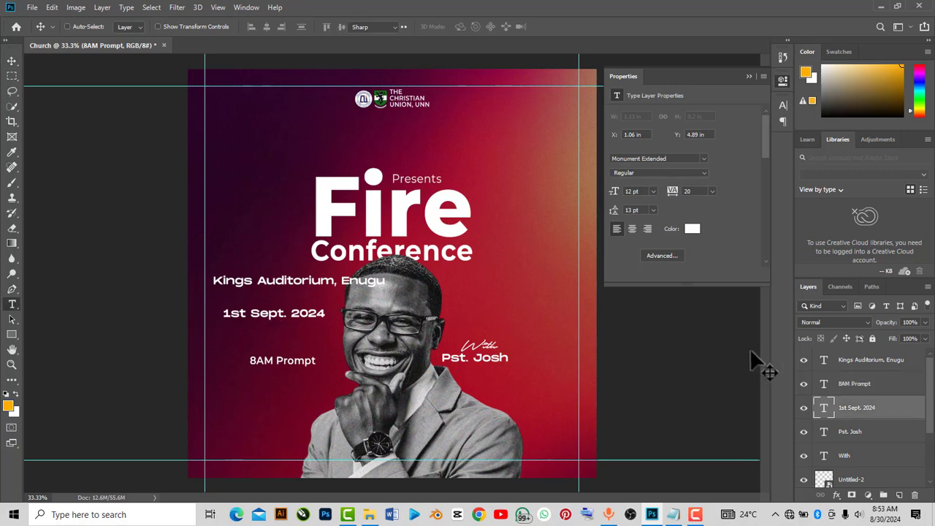
double_click(826, 411)
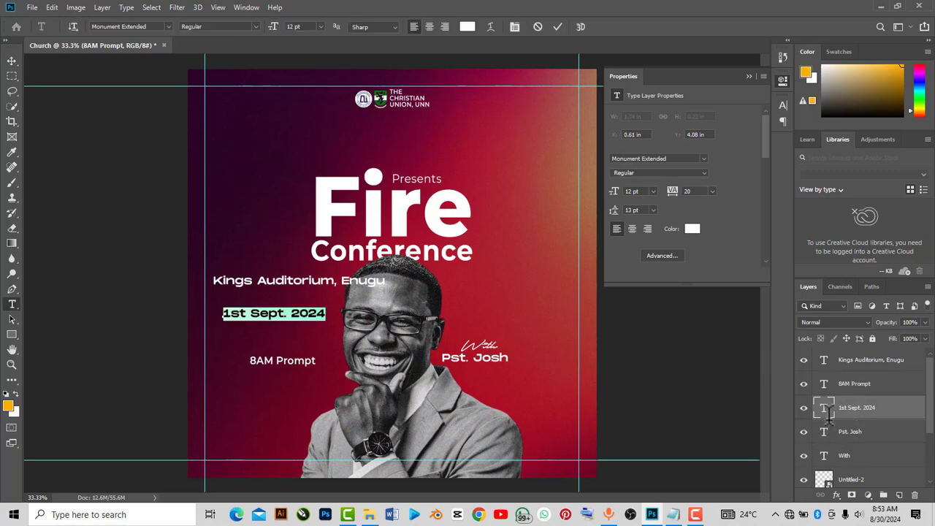
left_click(703, 159)
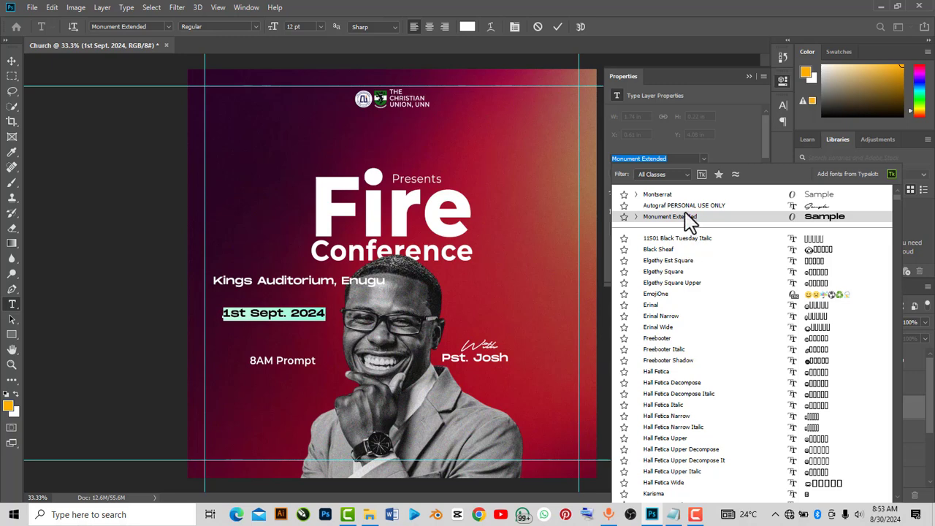
left_click(673, 195)
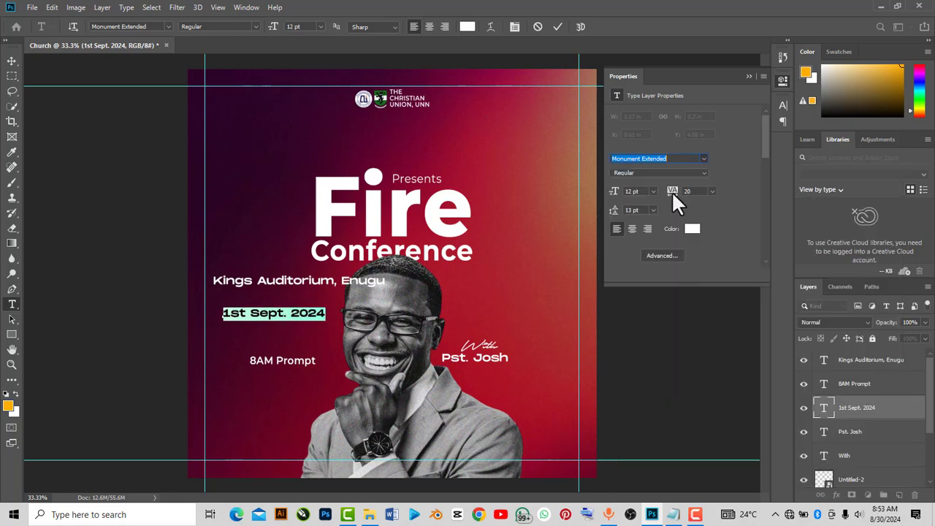
left_click(688, 173)
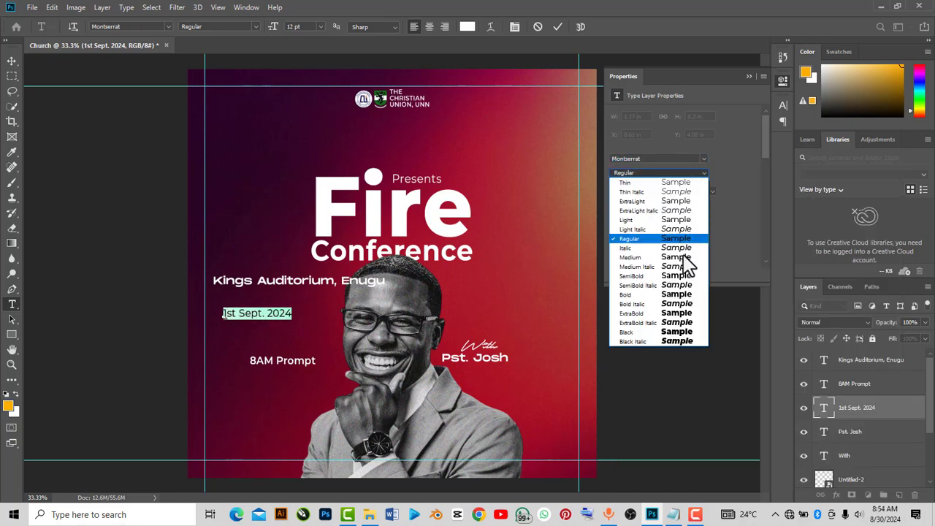
left_click(680, 265)
left_click(555, 28)
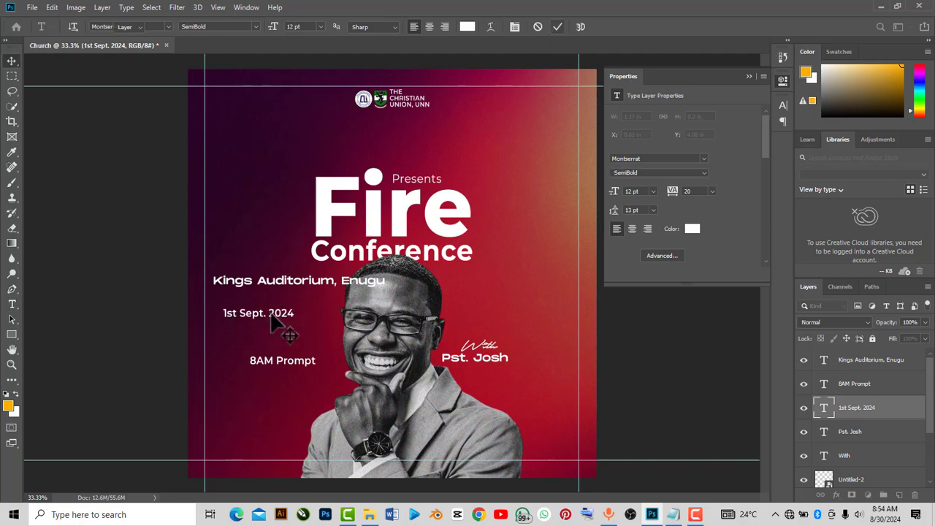
key("v")
left_click_drag(274, 317, 297, 382)
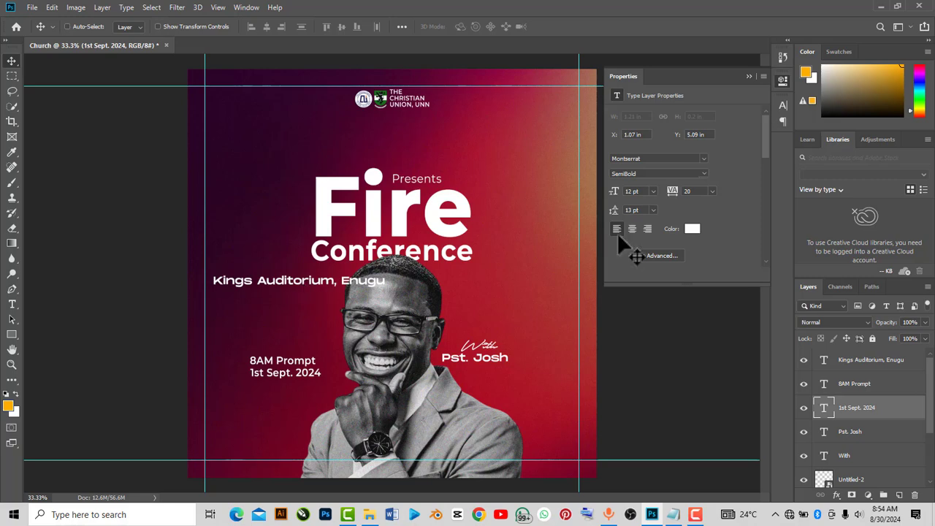
- Change the "Kings Auditorium, Enugu" text to Montserrat SemiBold and move it below the date line
left_click(851, 363)
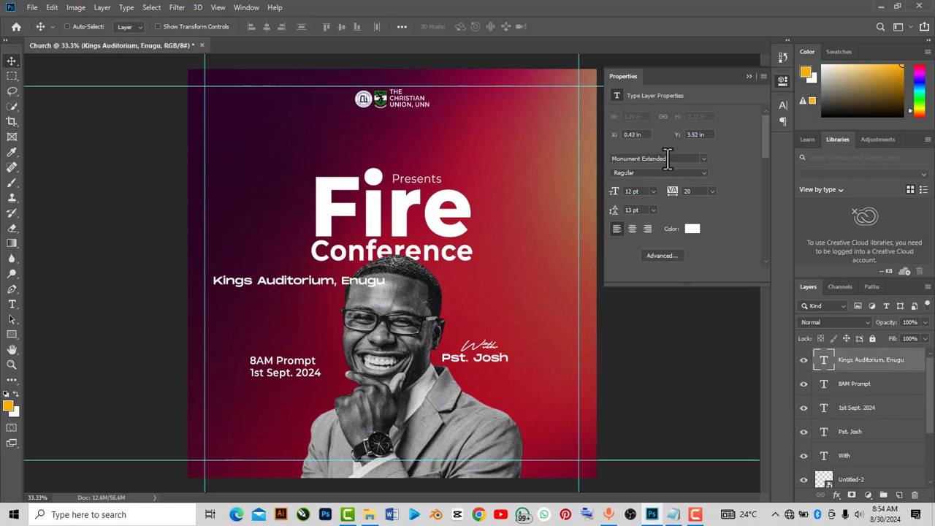
left_click(703, 159)
left_click(668, 194)
left_click(699, 172)
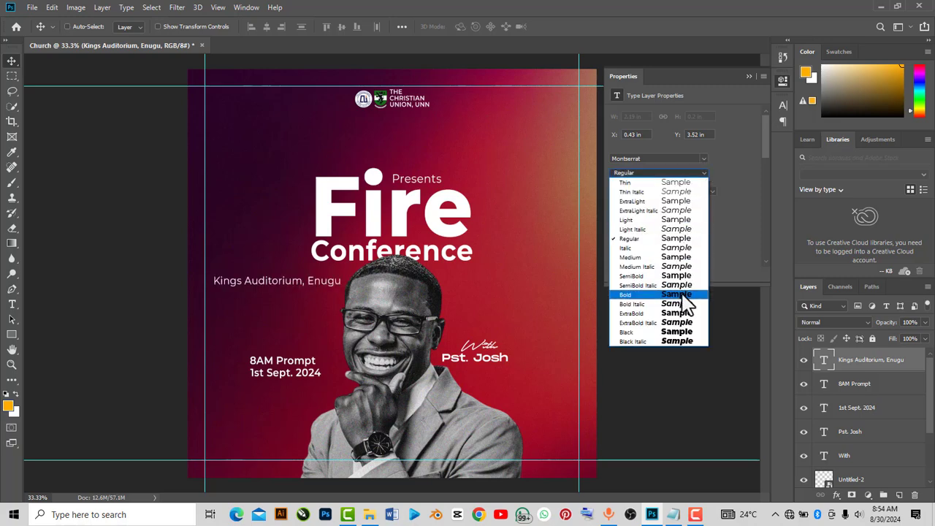
left_click(676, 276)
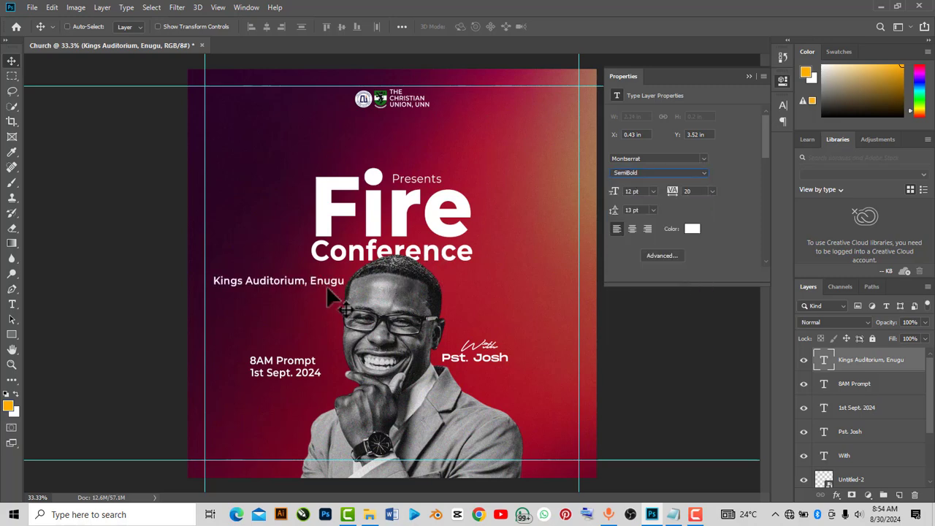
key("ctrl+t")
left_click_drag(303, 292, 298, 392)
key("Return")
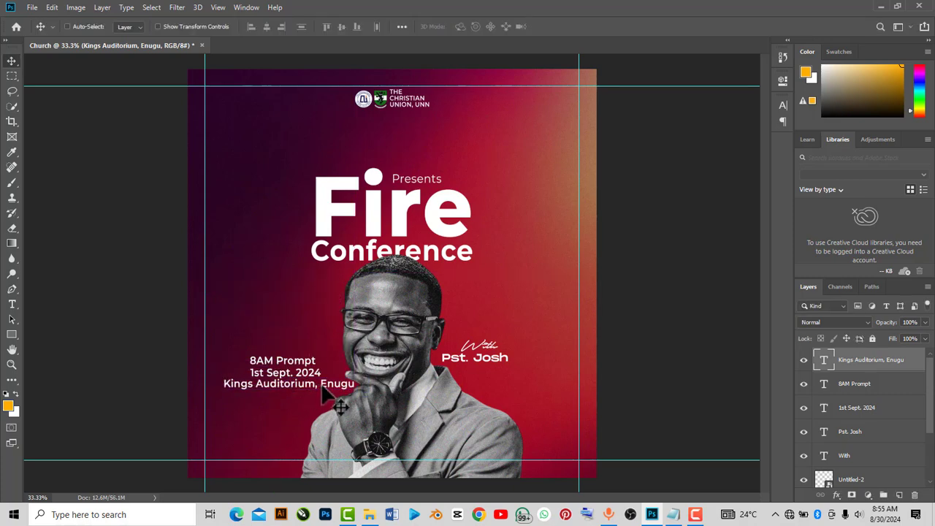
- Break the venue text so "Enugu" sits on a second line, and align the block's left edge with the date
double_click(322, 385)
left_click(322, 386)
key("Return")
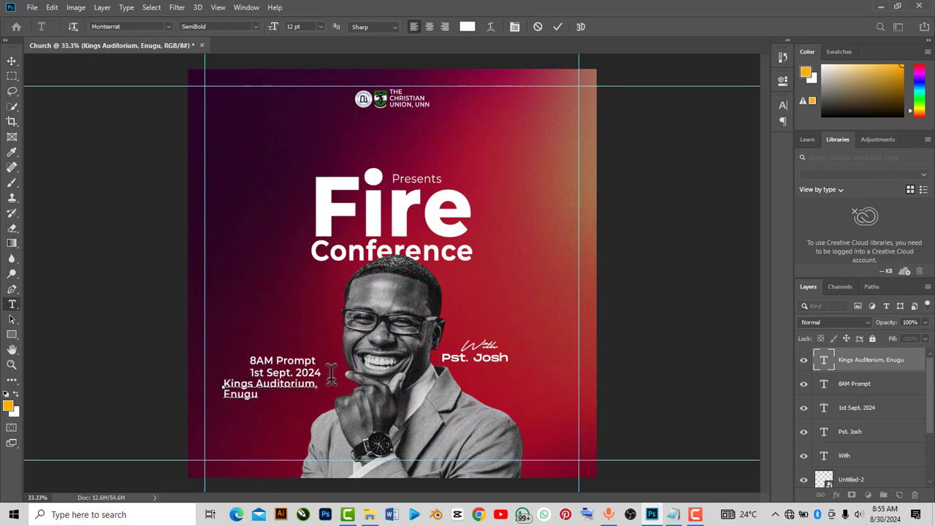
left_click(557, 27)
left_click_drag(298, 386, 271, 386)
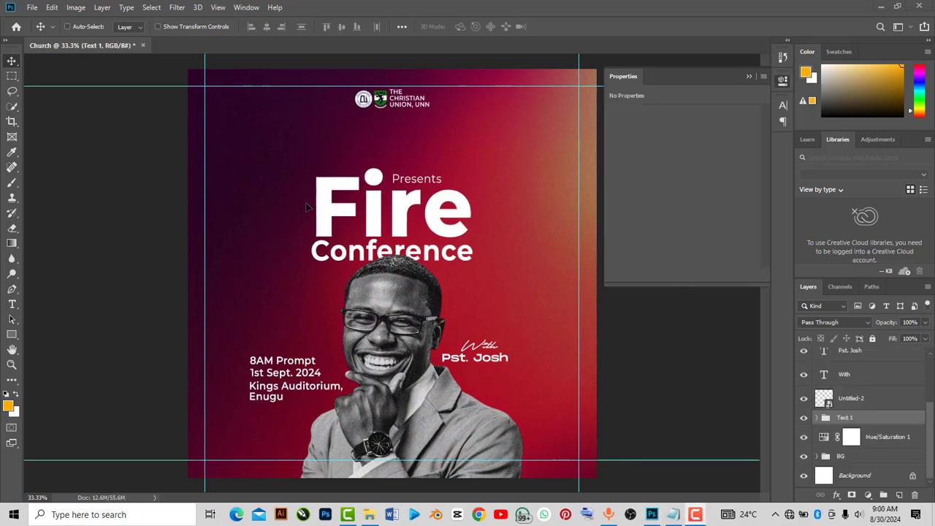
- Expand the Text 1 group to reach its title text layers
left_click(817, 417)
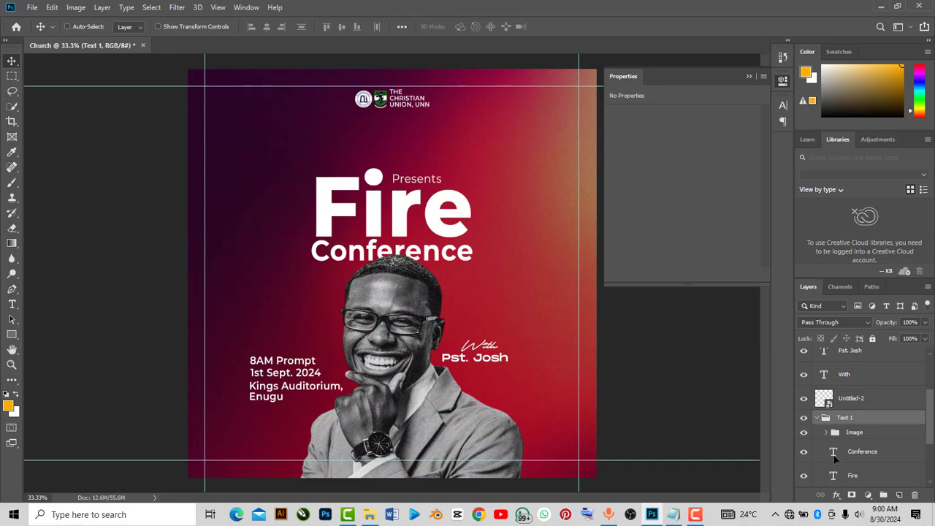
scroll(846, 451, "down", 1)
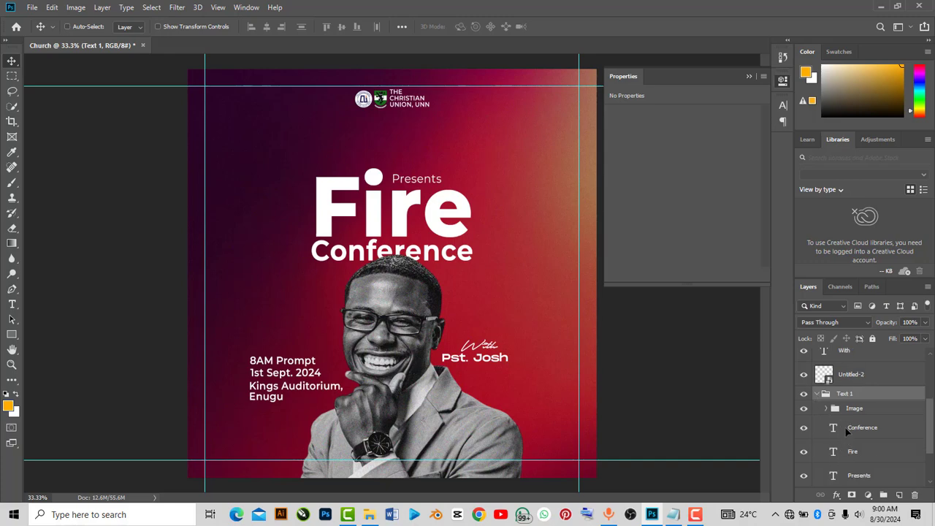
left_click(846, 430)
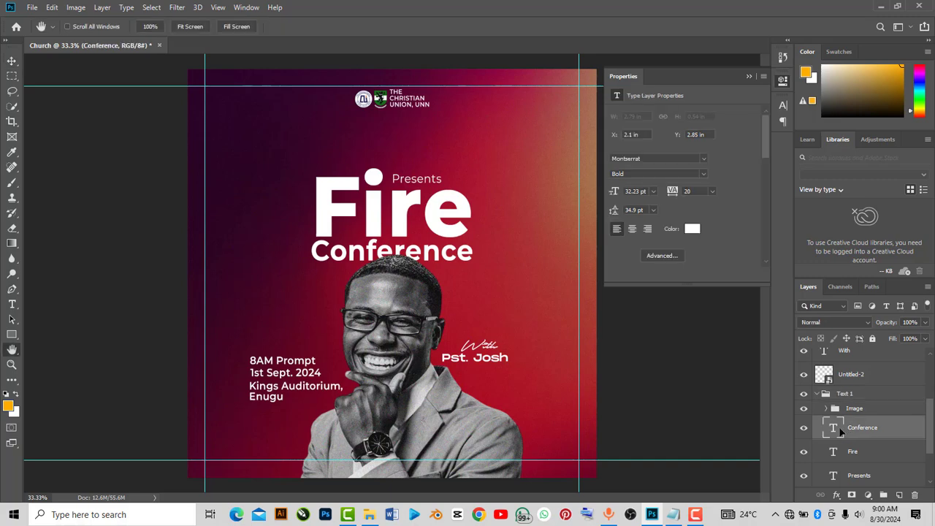
double_click(841, 431)
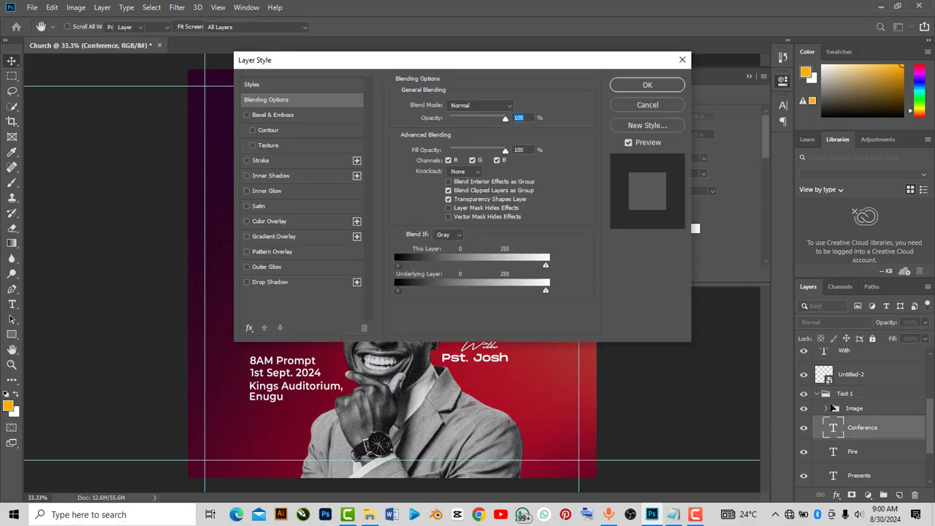
left_click(683, 59)
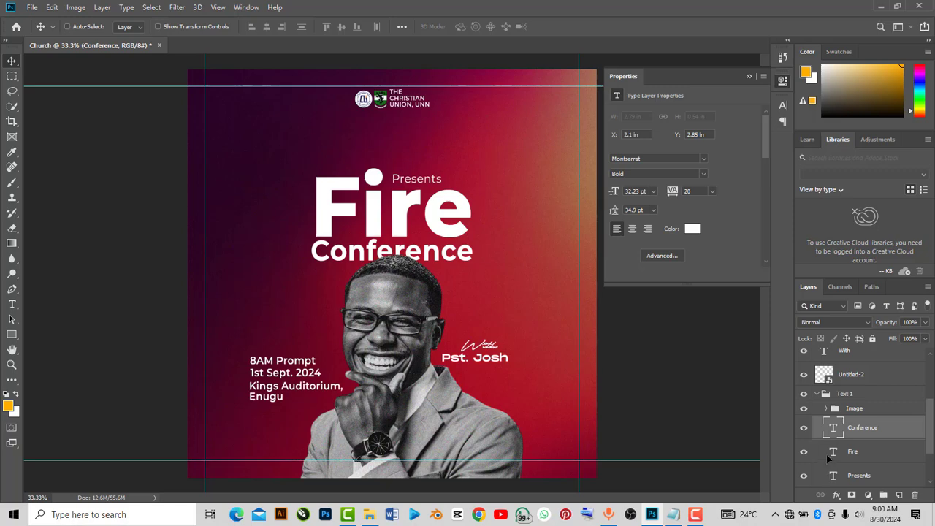
- Recolour the "Fire" title text to yellow #d6d403 and collapse the Text 1 group
left_click(831, 453)
double_click(832, 452)
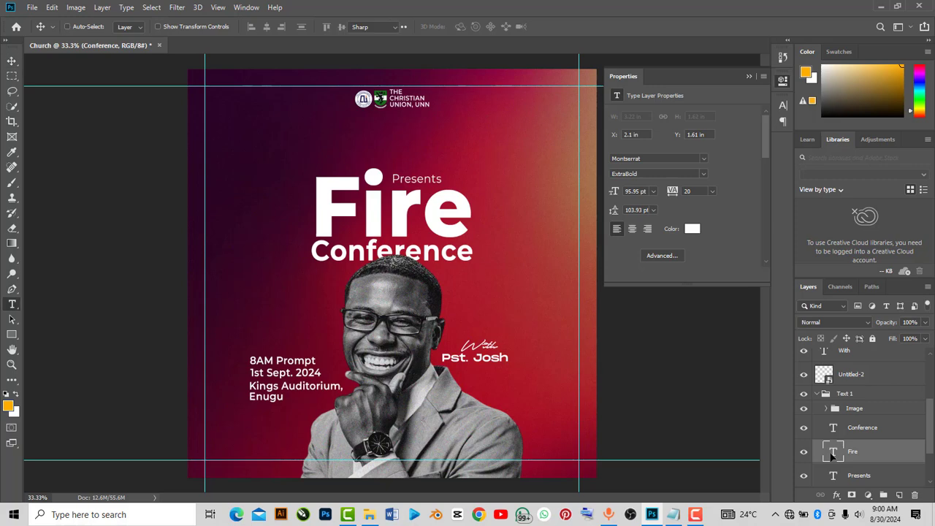
key("ctrl+Return")
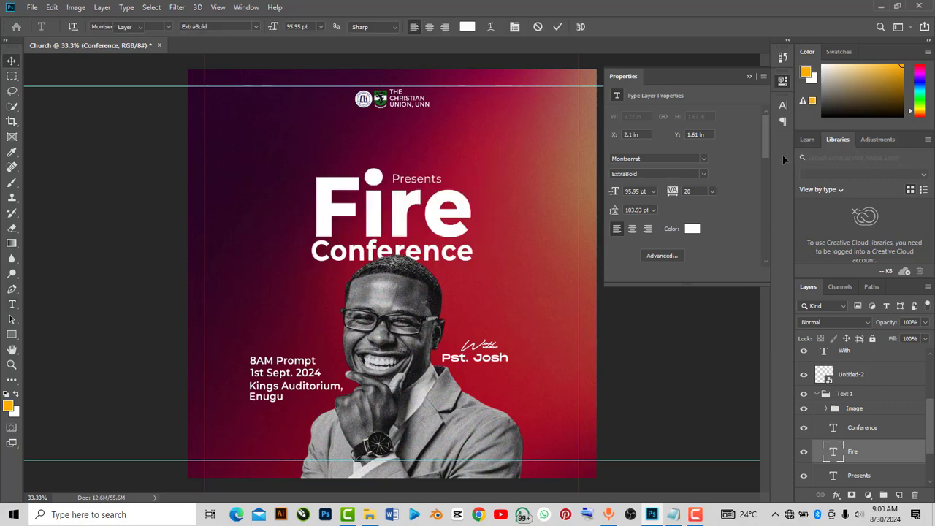
key("t")
double_click(833, 453)
left_click(691, 229)
double_click(833, 452)
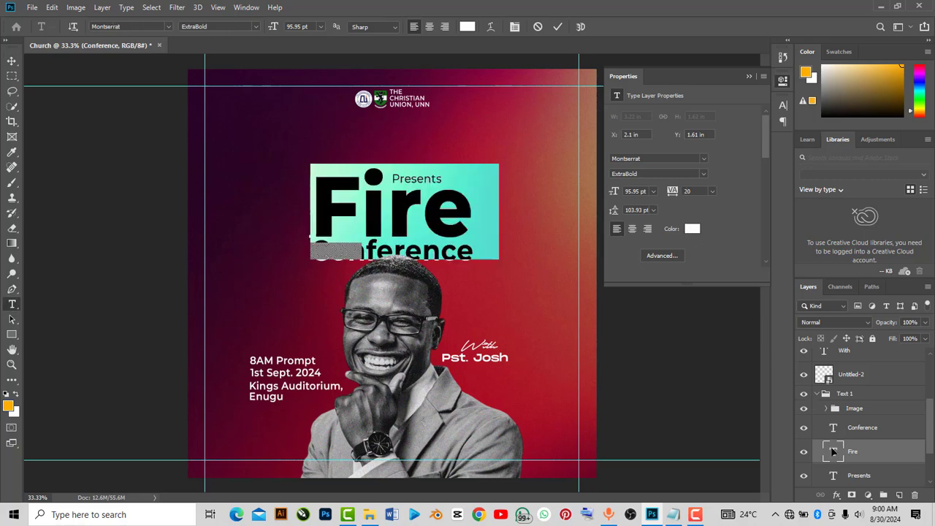
left_click(692, 229)
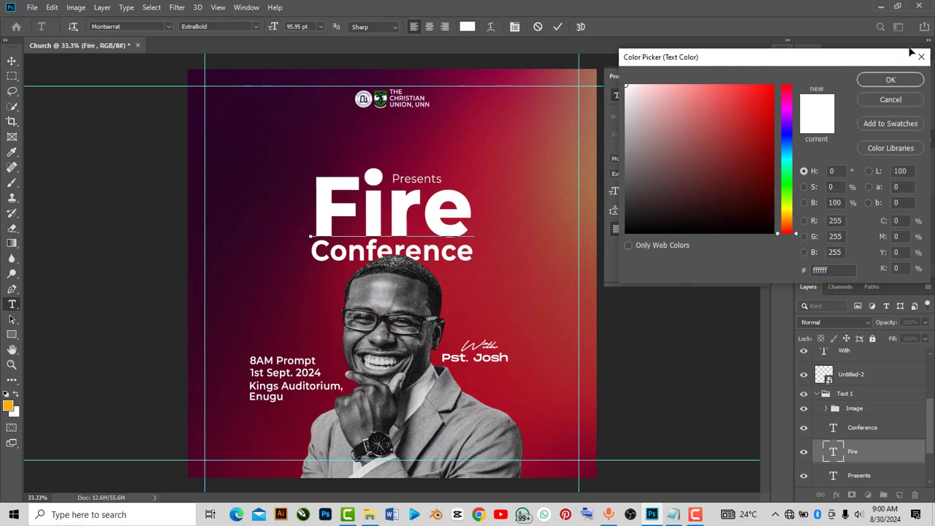
left_click(782, 194)
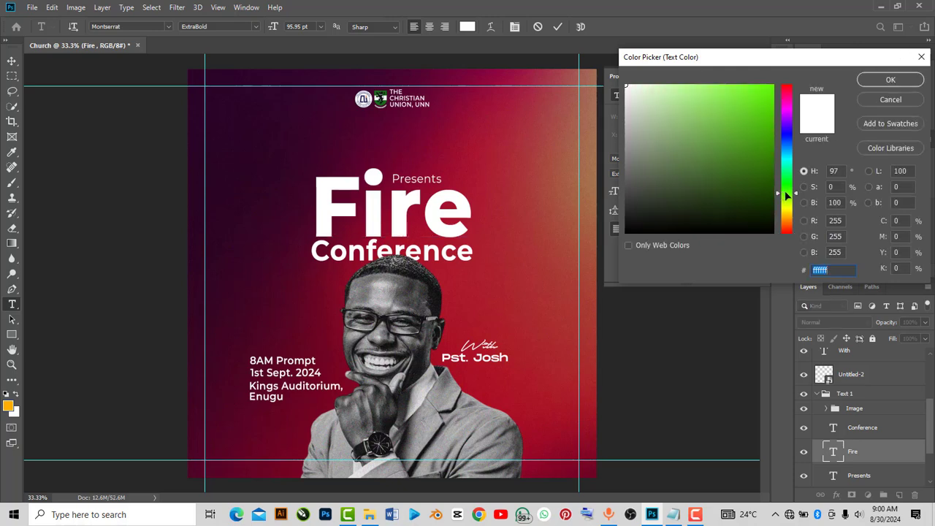
left_click(764, 100)
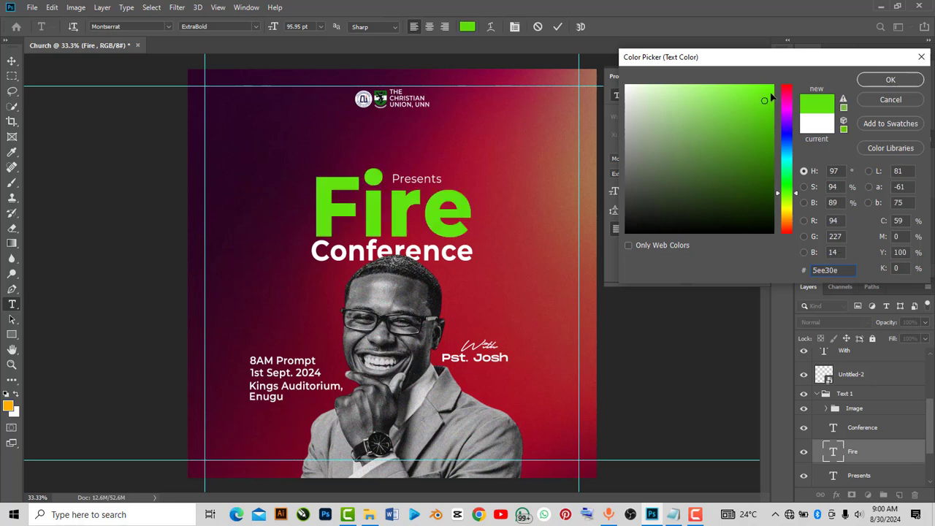
left_click(787, 207)
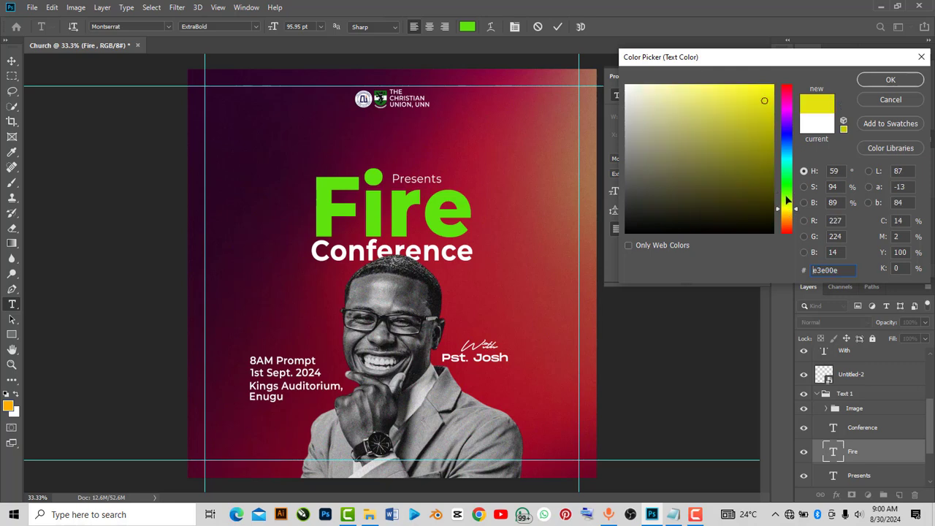
left_click(769, 117)
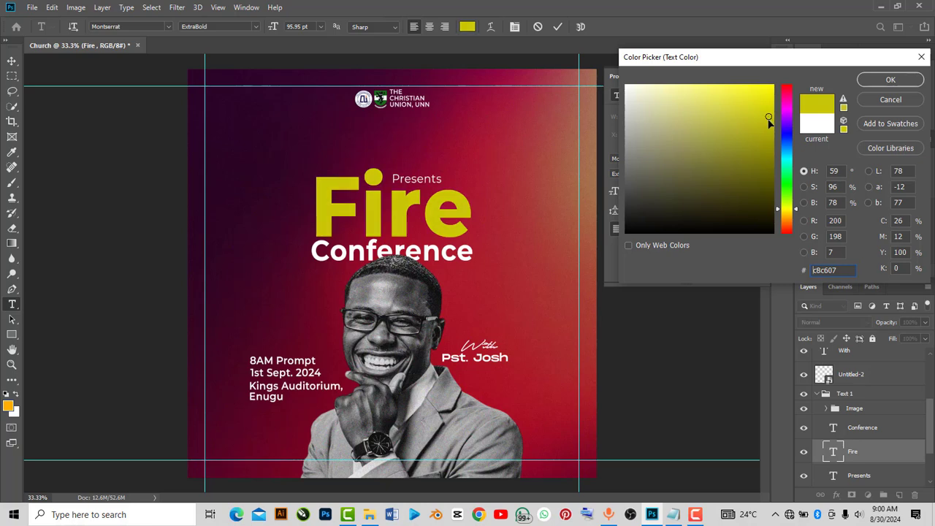
left_click(770, 123)
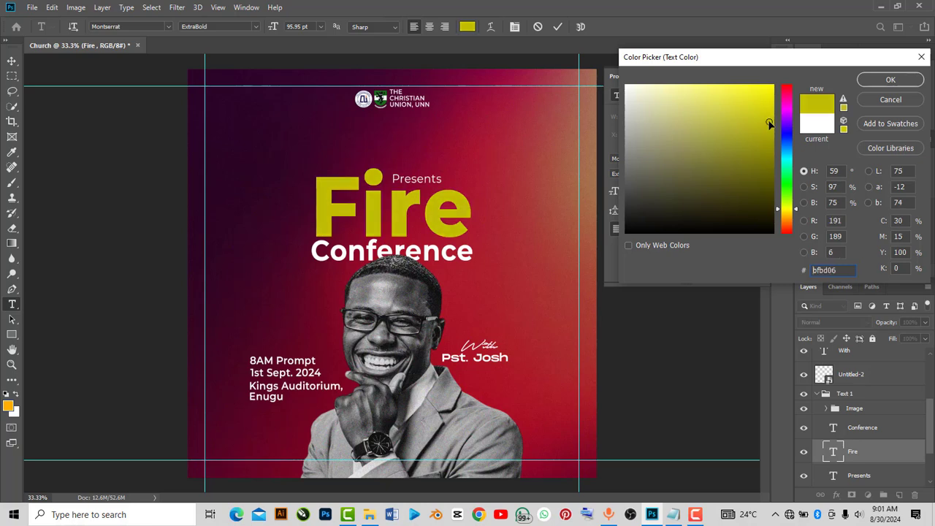
left_click(772, 110)
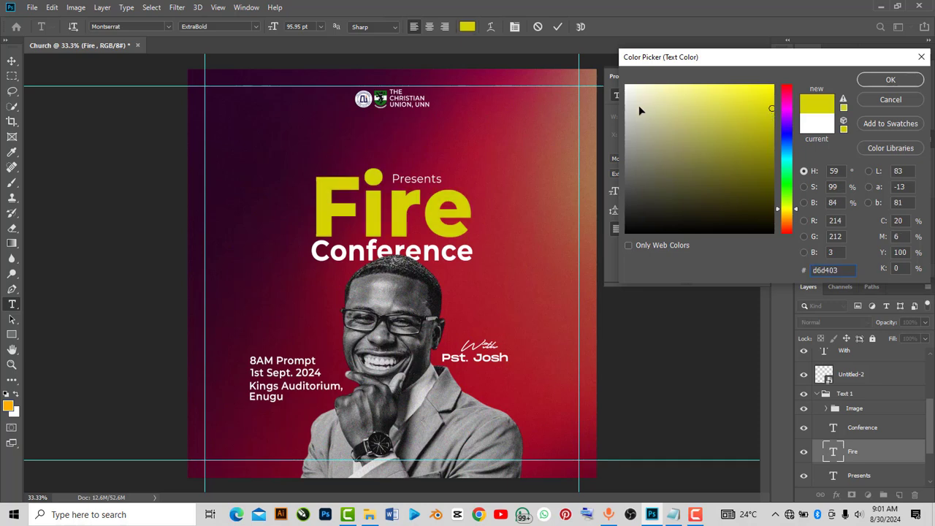
left_click(888, 80)
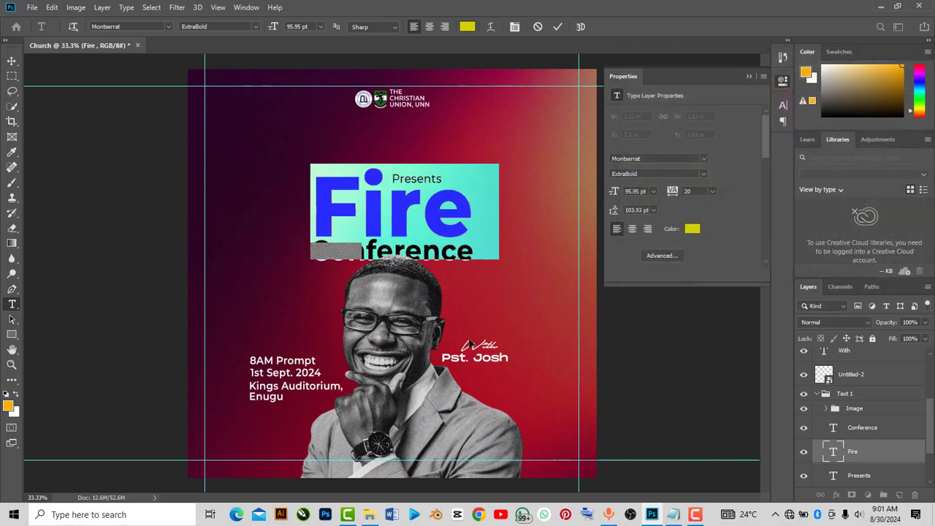
left_click(749, 76)
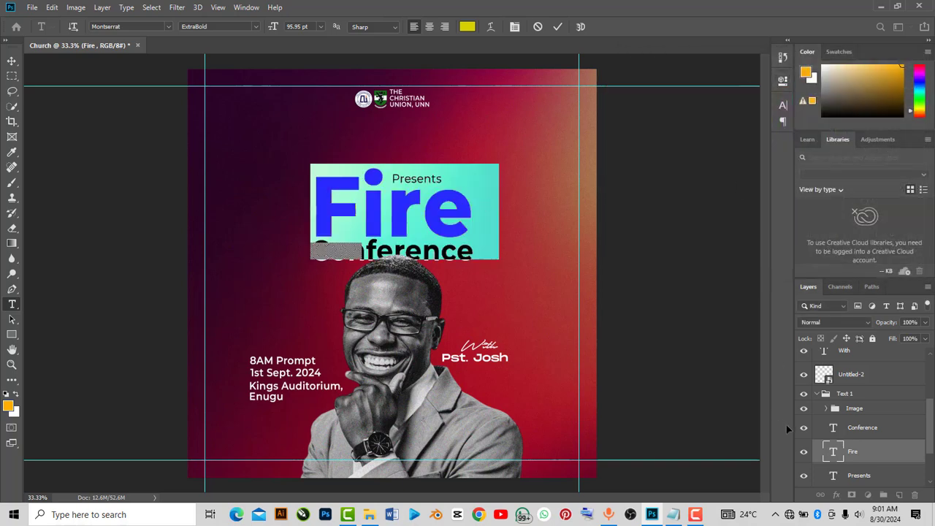
scroll(831, 416, "down", 1)
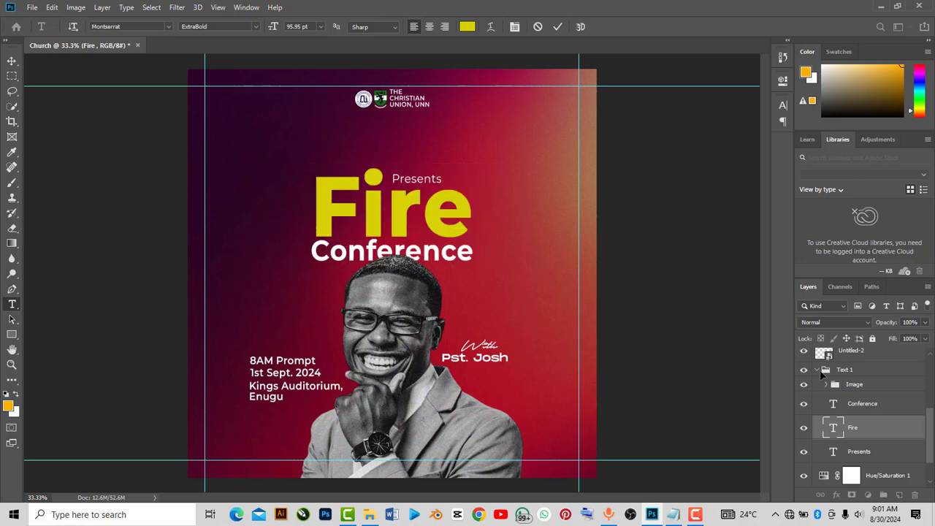
key("ctrl+Return")
key("v")
left_click(819, 370)
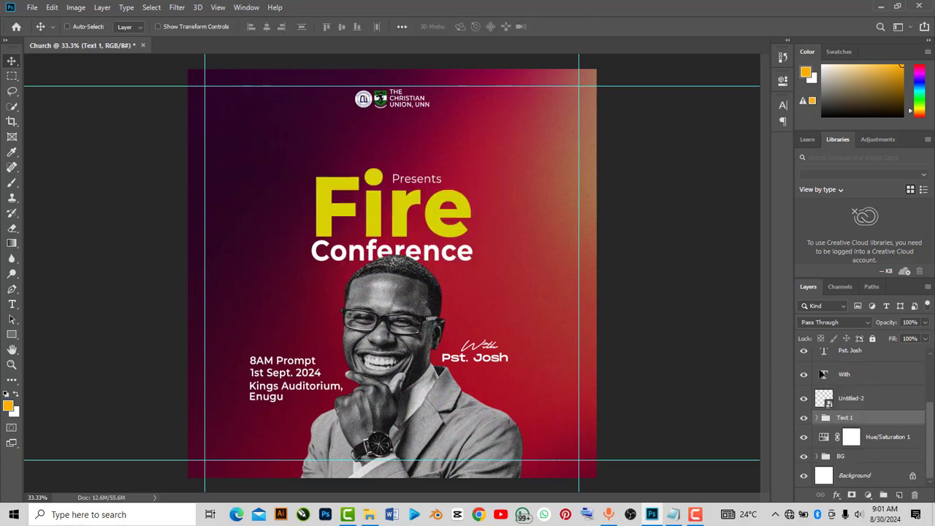
- Group the venue, time, date, speaker name and "With" text layers, and name the group "Text 2"
scroll(829, 408, "up", 2)
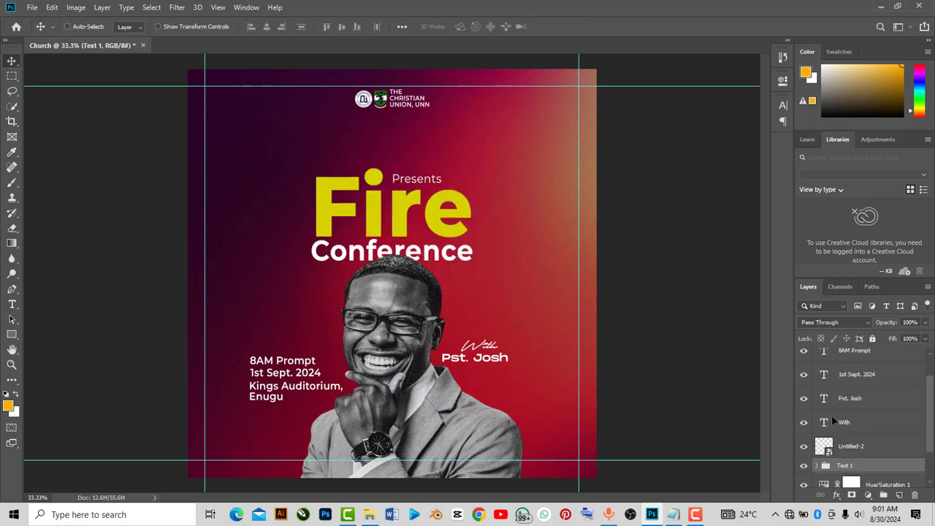
left_click(833, 419, "ctrl")
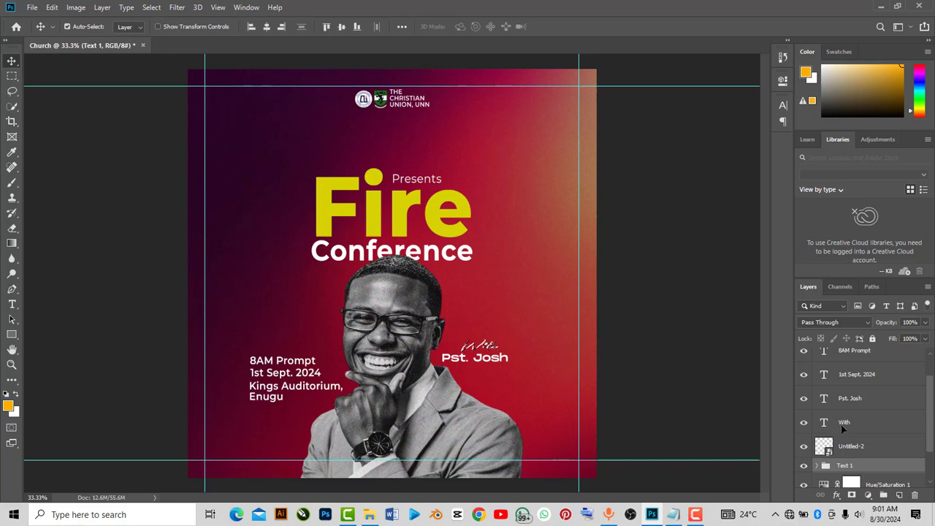
left_click(842, 426)
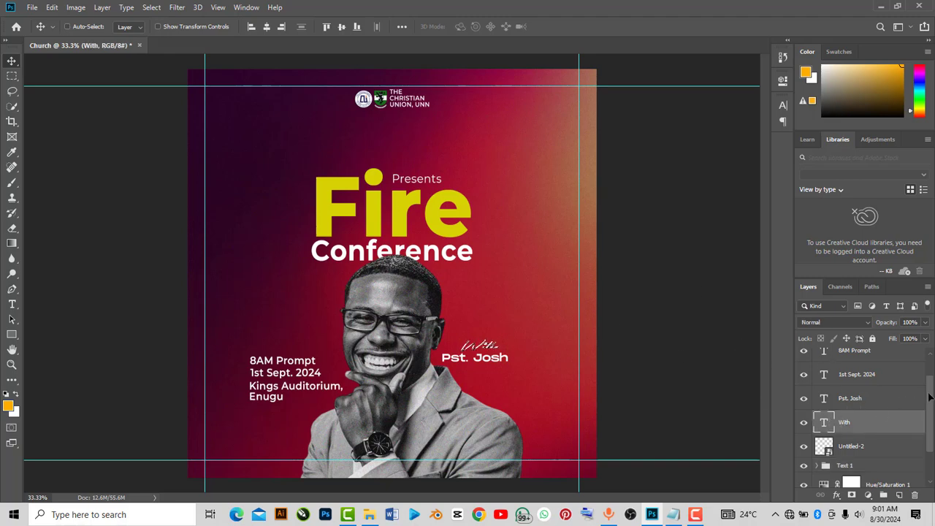
scroll(927, 377, "up", 1)
scroll(926, 376, "up", 1)
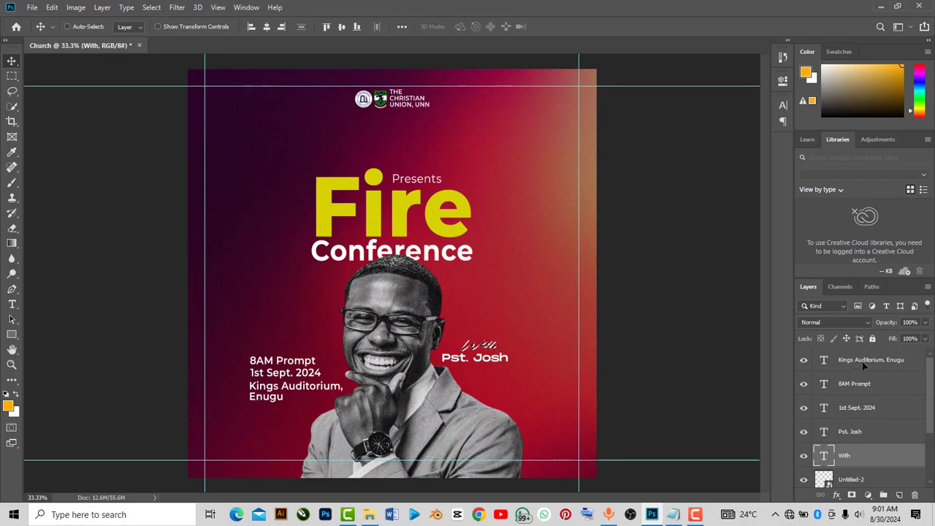
left_click(864, 366, "shift")
key("ctrl")
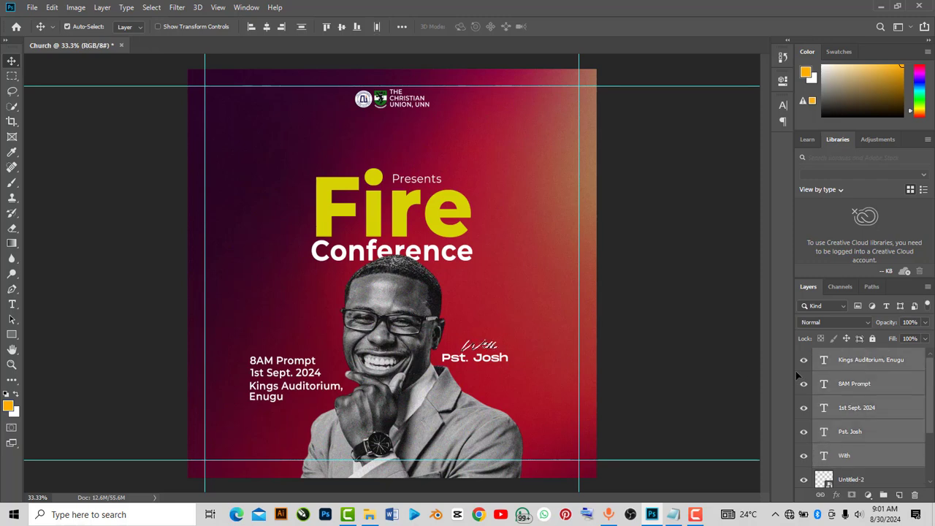
key("ctrl+g")
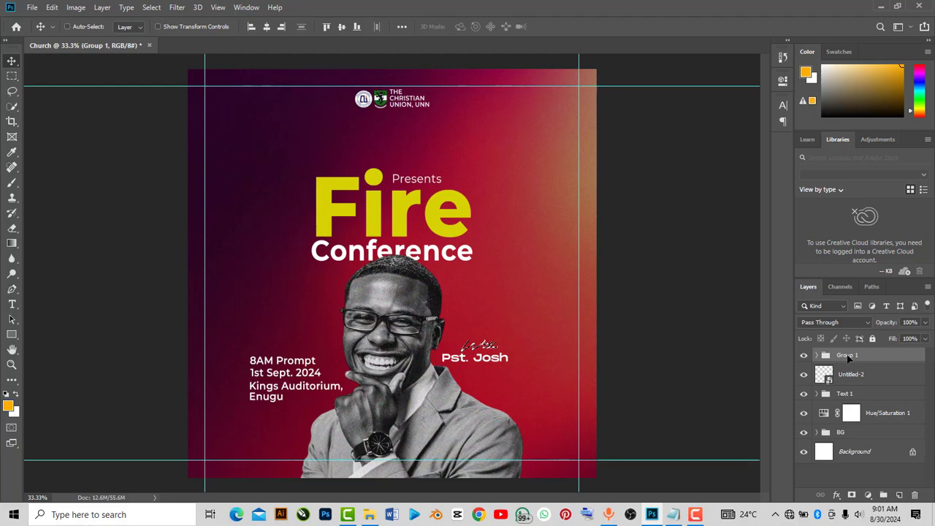
double_click(847, 355)
type("Text 2")
left_click(762, 369)
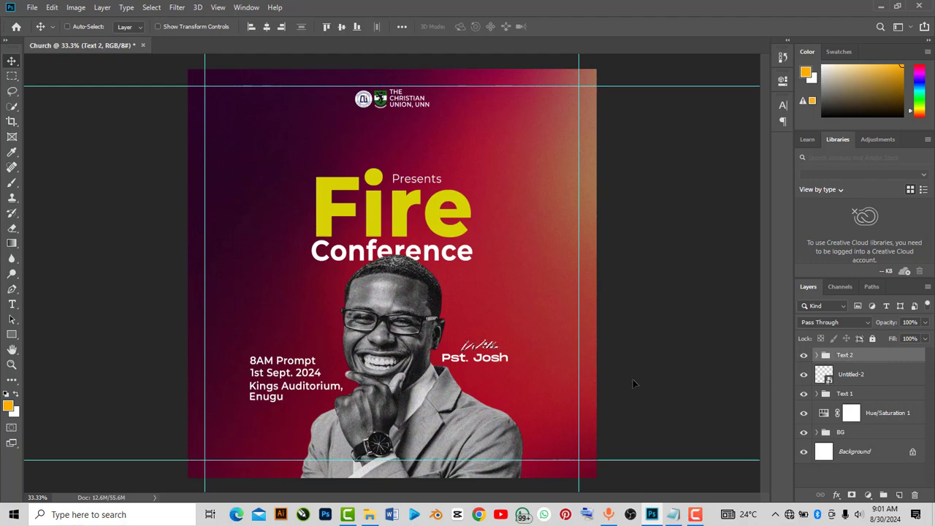
- Move the Text 1 group, with title and cutout, up the flyer to X 1097.50 px, Y 1739.35 px
key("ctrl")
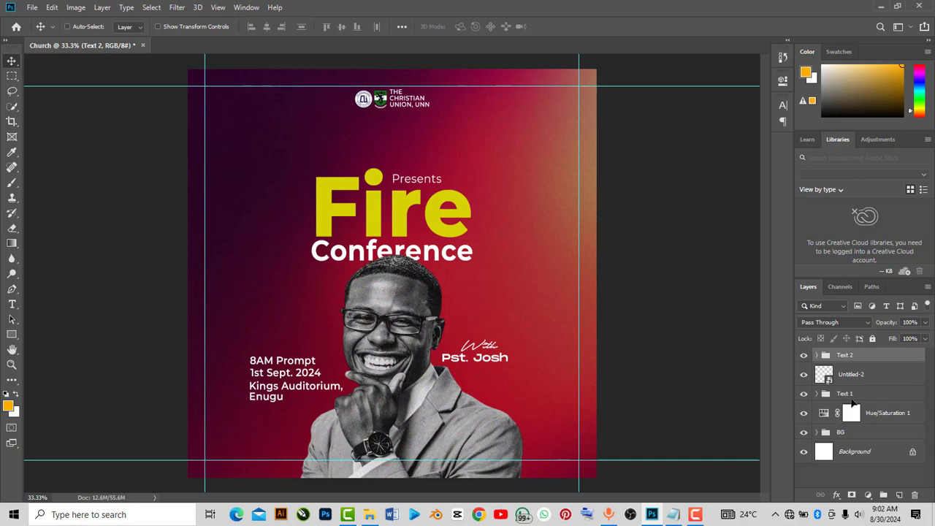
left_click(854, 394)
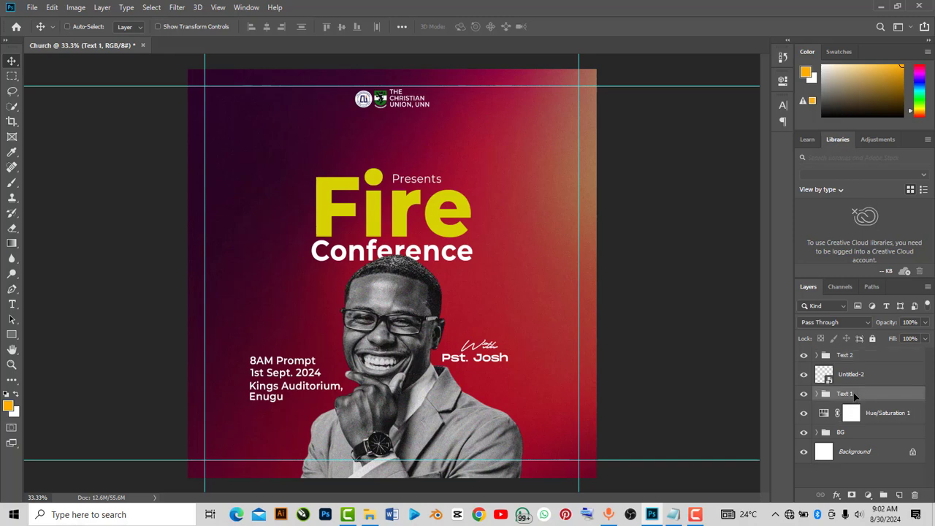
key("ctrl+t")
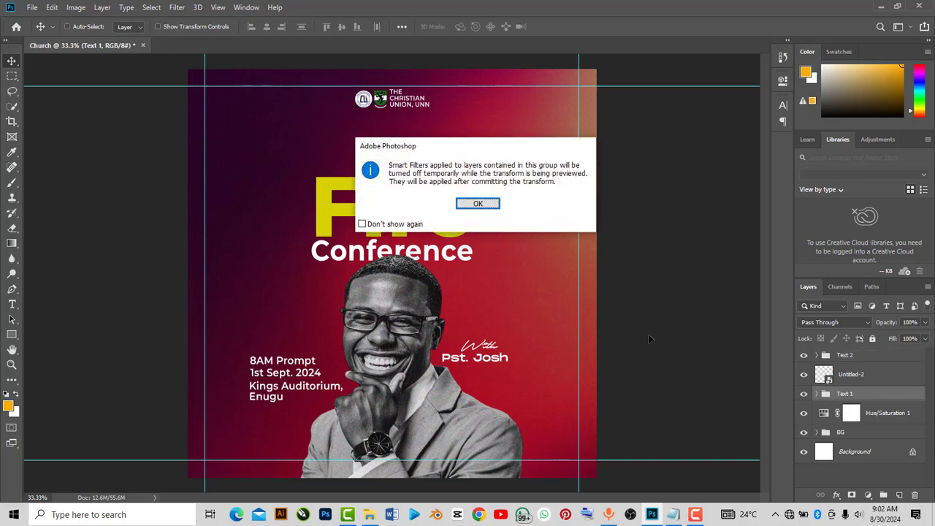
left_click(492, 204)
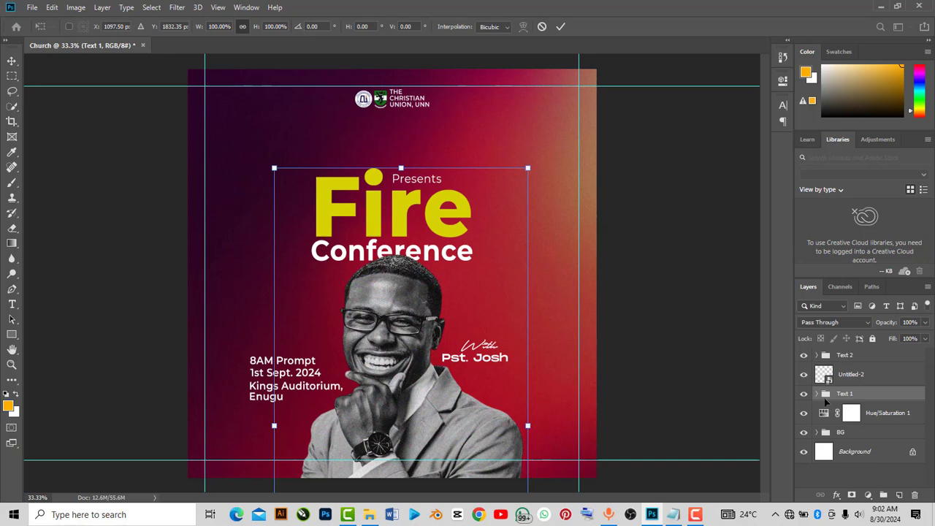
mouse_move(458, 216)
left_mouse_down()
mouse_move(459, 205)
mouse_move(456, 213)
left_mouse_up()
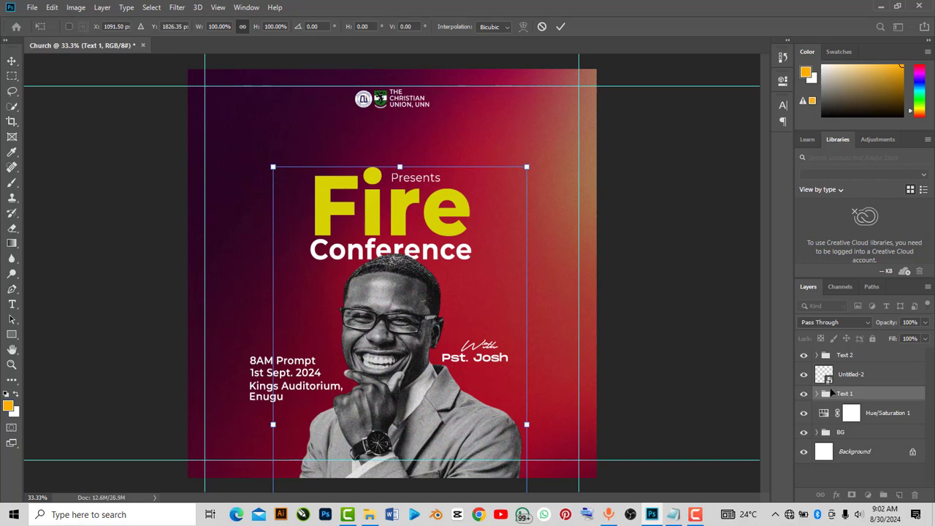
key("Return")
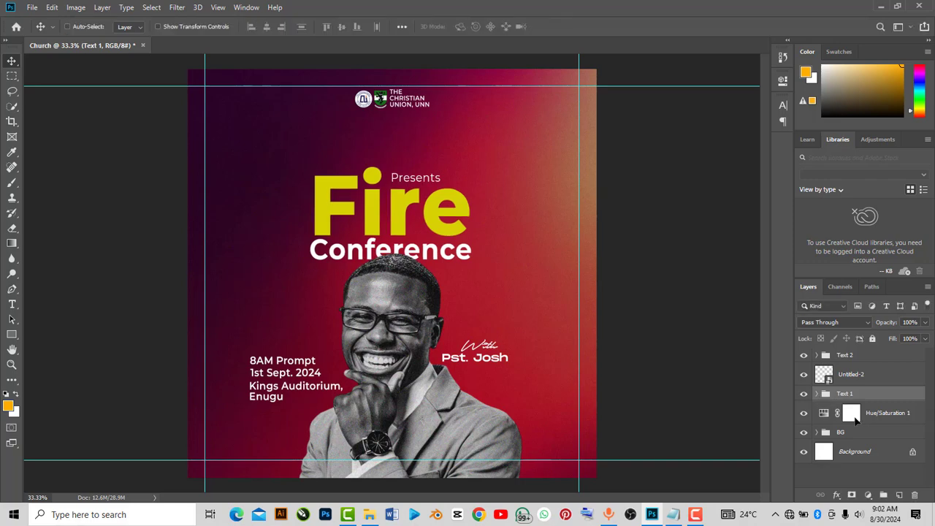
key("ctrl+t")
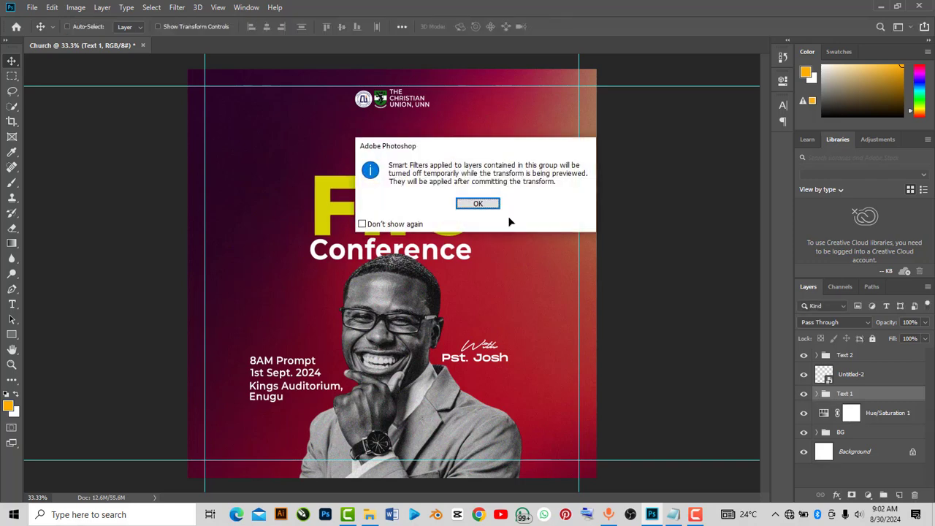
left_click(493, 203)
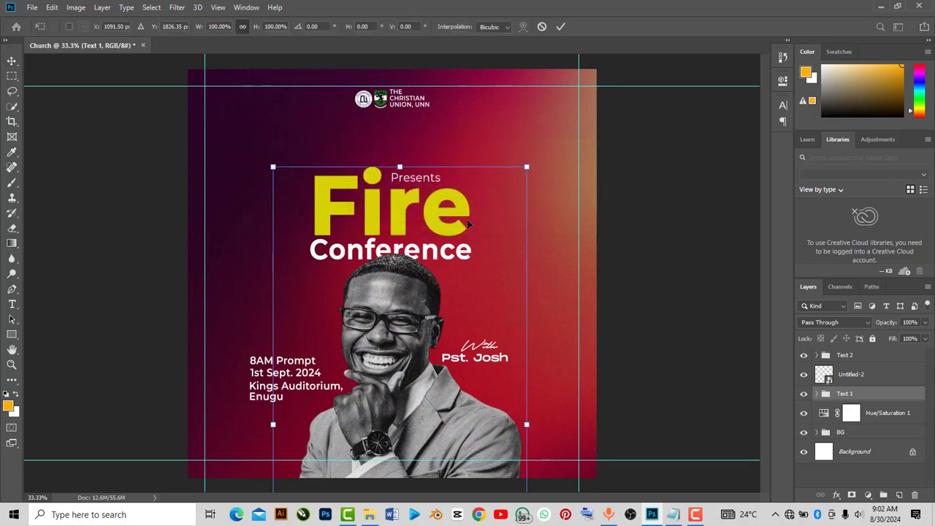
left_click_drag(455, 215, 458, 198)
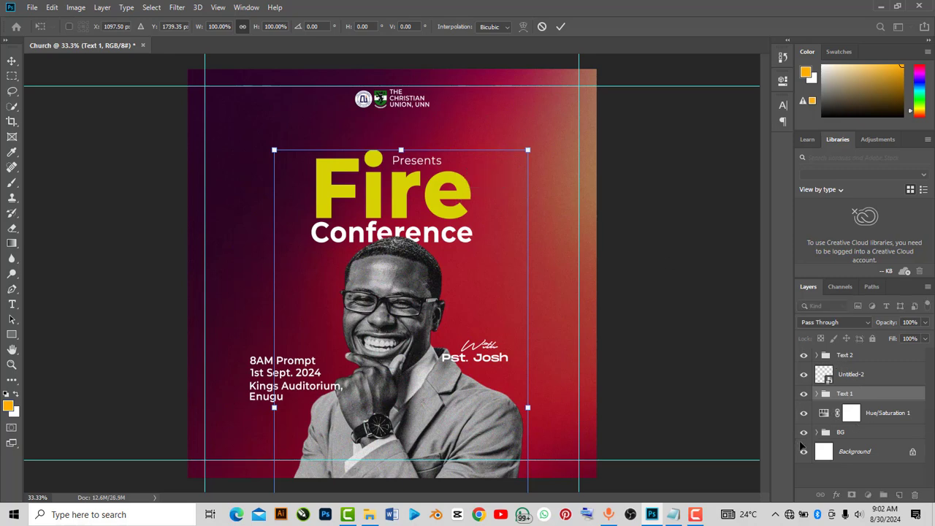
left_click(560, 27)
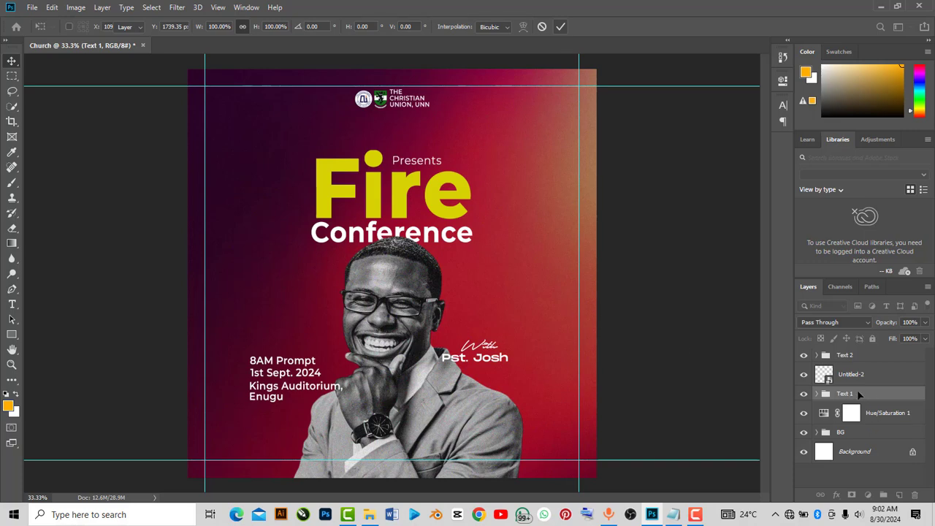
key("Return")
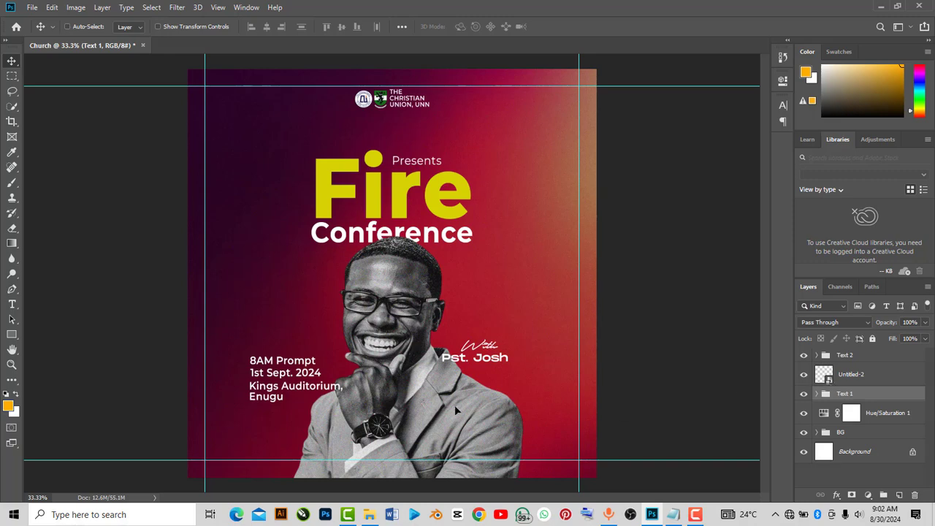
- Nudge the Untitled-2 logo layer down from the upper guide, closer to the "Fire" title
left_click(847, 374)
key("Down")
key("Down")
key("Down")
key("Down")
key("Down")
key("Down")
key("Down")
key("Down")
key("Down")
key("Down")
key("Down")
key("Down")
key("Down")
key("Down")
key("Down")
key("Down")
key("Down")
key("Down")
key("Down")
key("Down")
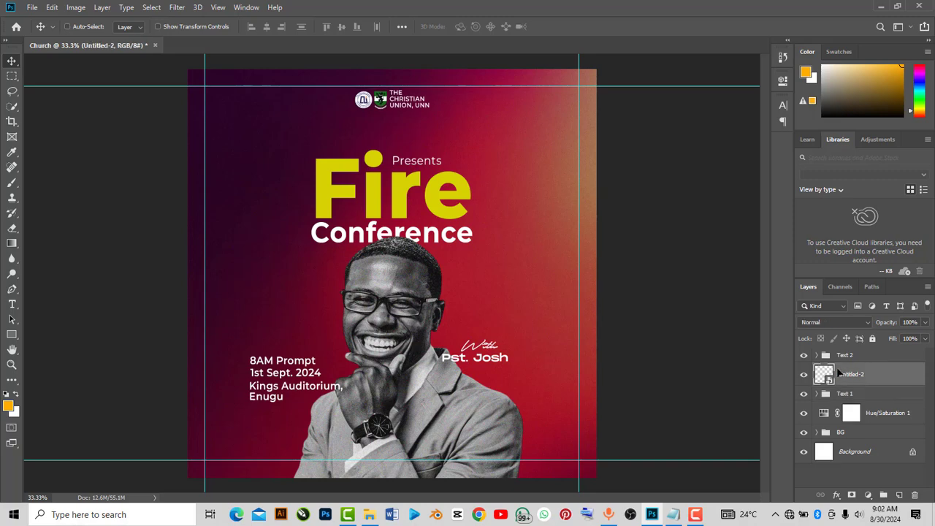
key("Down")
key("Down")
key("Down")
key("Down")
key("Down")
key("Down")
key("Down")
key("Down")
key("Down")
key("Down")
key("Down")
key("Down")
key("Down")
key("Down")
key("Down")
key("Down")
key("Down")
key("Down")
key("Down")
key("Down")
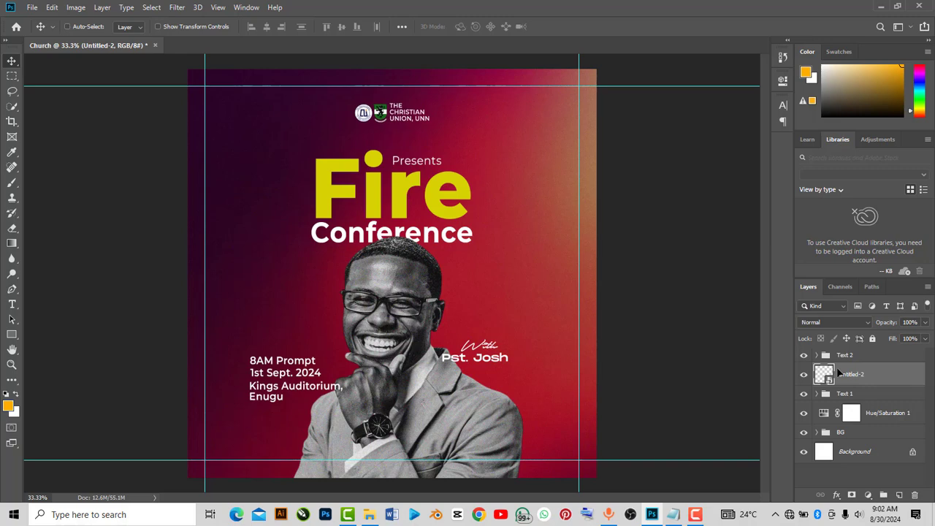
key("Up")
key("Up")
key("Up")
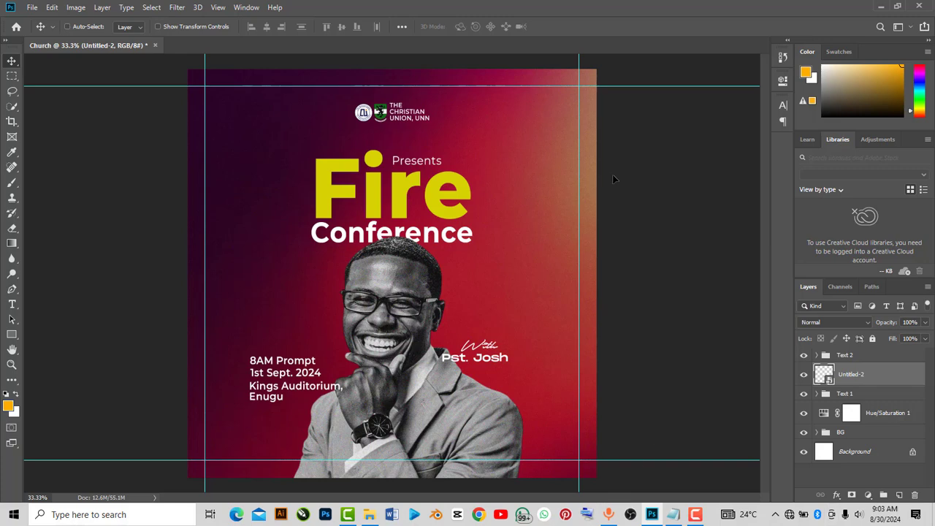
- Nudge the Text 2 group of event details and speaker text left on the flyer
left_click(852, 354)
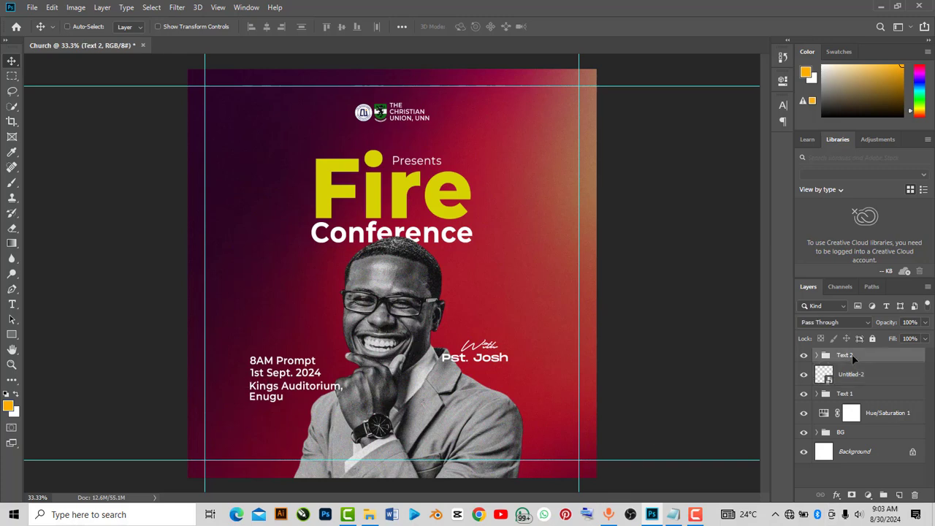
key("Left")
key("Left")
key("Left")
key("Left")
key("Left")
key("Left")
key("Left")
key("Left")
key("Left")
key("Left")
key("Left")
key("Left")
key("Left")
key("Left")
key("Left")
key("Left")
key("Left")
key("Left")
key("Left")
key("Left")
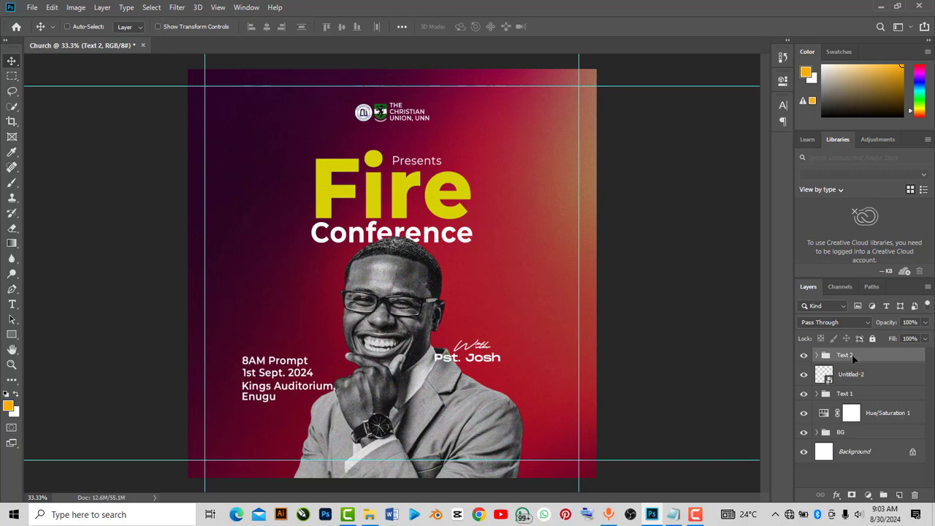
key("Left")
key("Left")
key("Left")
key("Left")
key("Left")
key("Left")
key("Left")
key("Left")
key("Left")
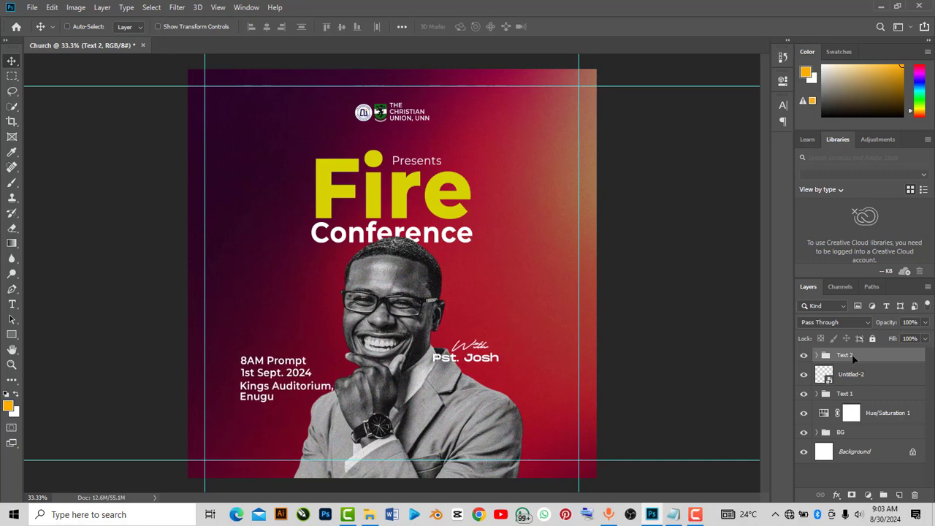
- Expand the Text 2 group and nudge it slightly right with its speaker name and "With" layers also selected
left_click(817, 355)
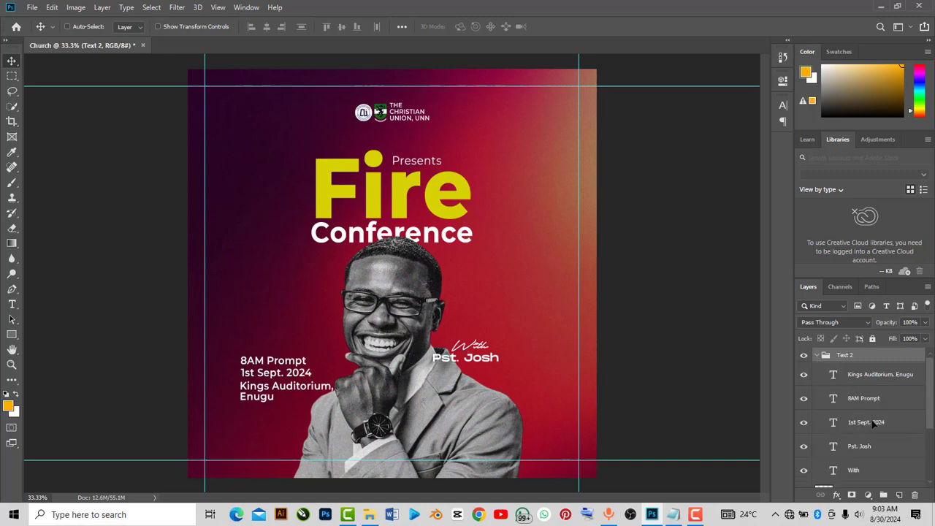
left_click(864, 451)
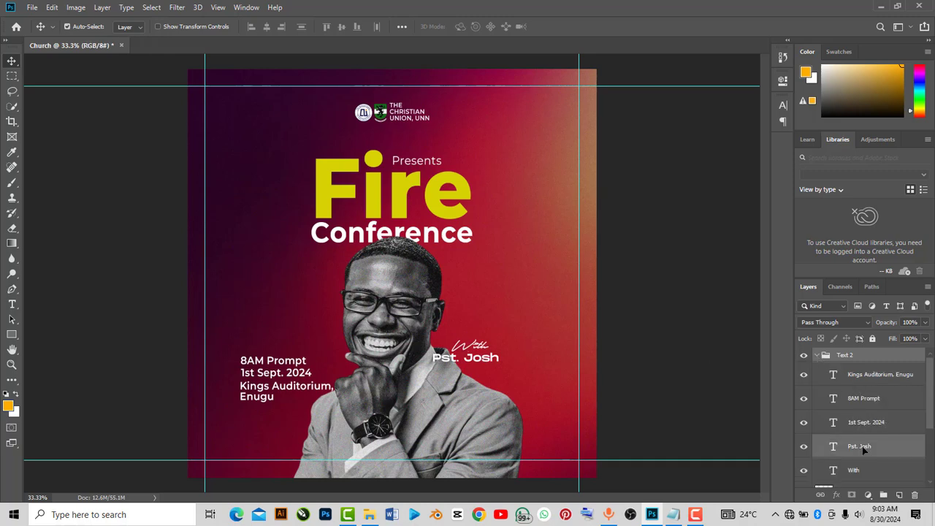
left_click(858, 477, "ctrl")
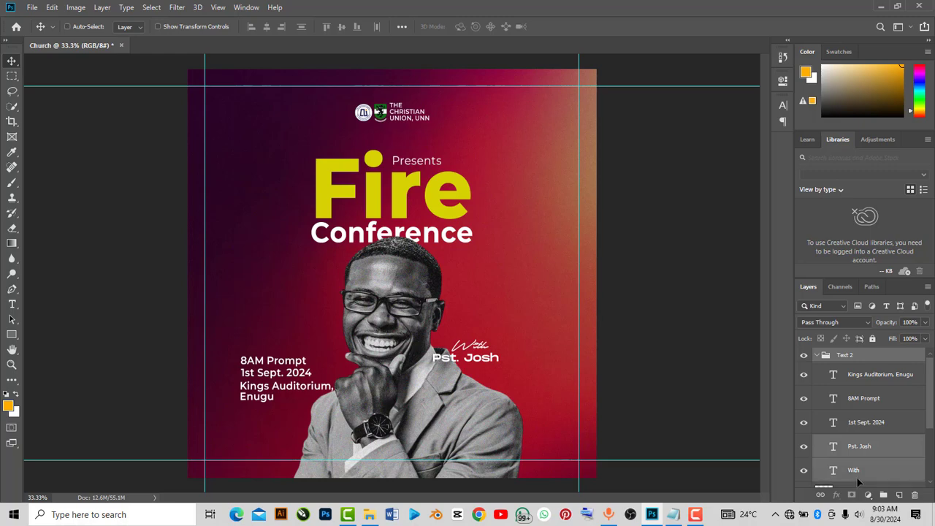
key("shift+Right")
key("Right")
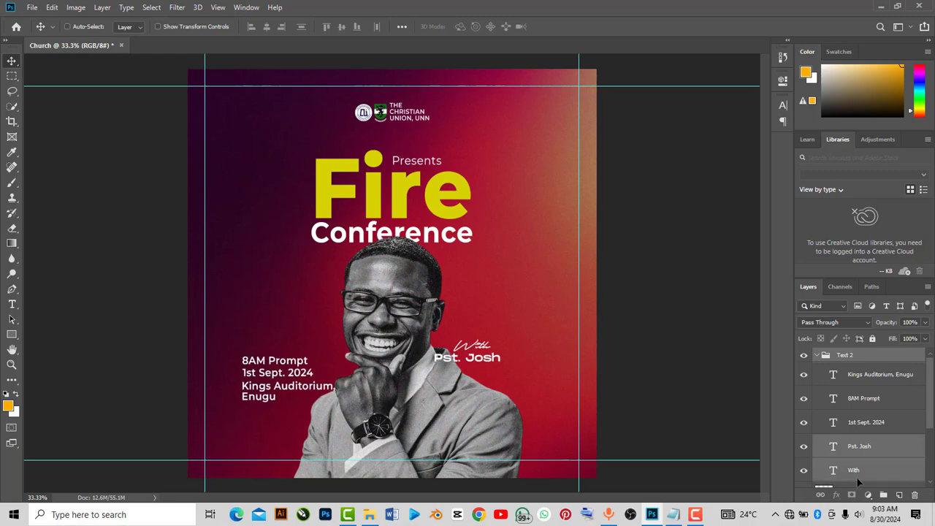
key("Right")
key("Right")
key("Right")
- Nudge only the speaker name layer right, away from the cutout's chin and collar
left_click(854, 378)
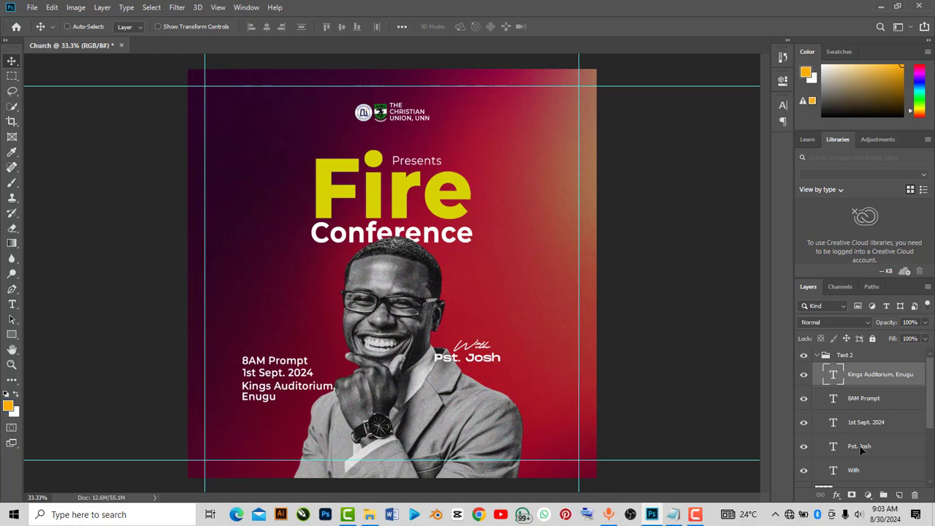
left_click(862, 449)
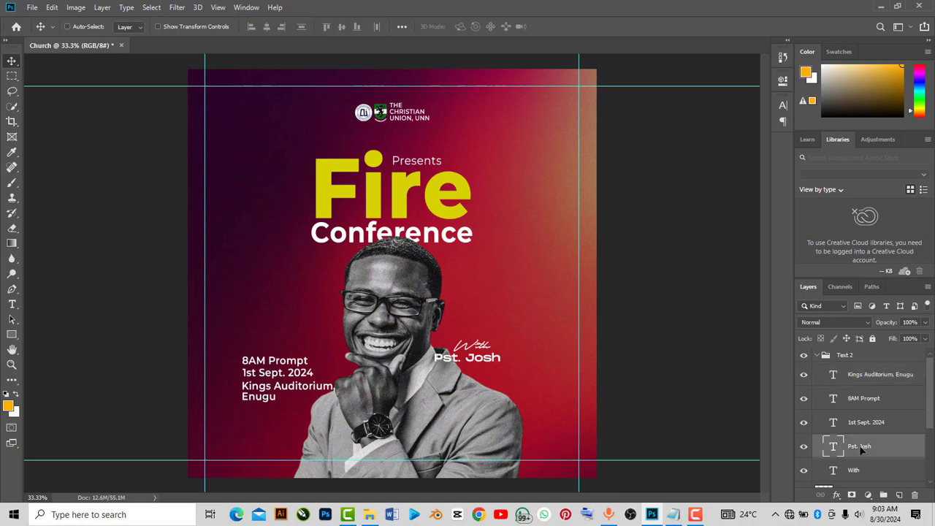
key("shift+Right")
key("shift+Right")
key("shift+Right")
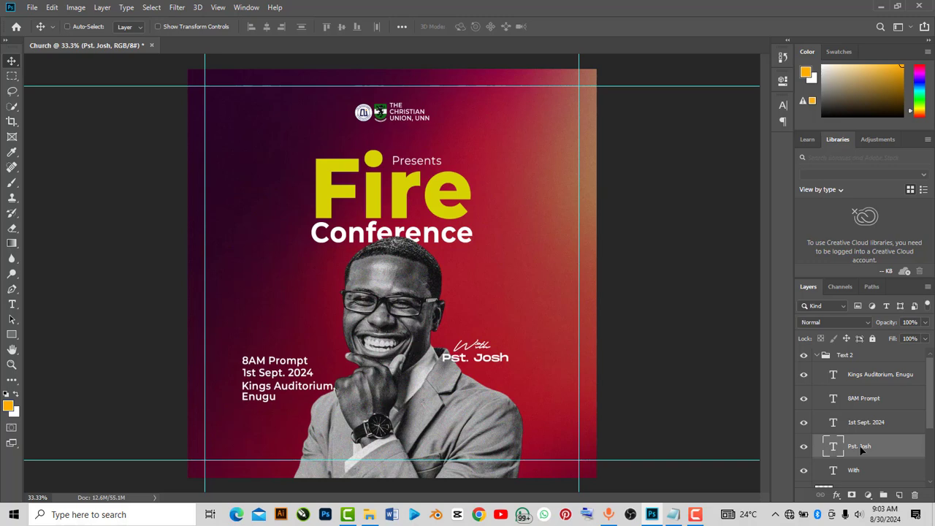
key("shift+Right")
key("shift+Right")
key("shift+Right")
key("shift+Right")
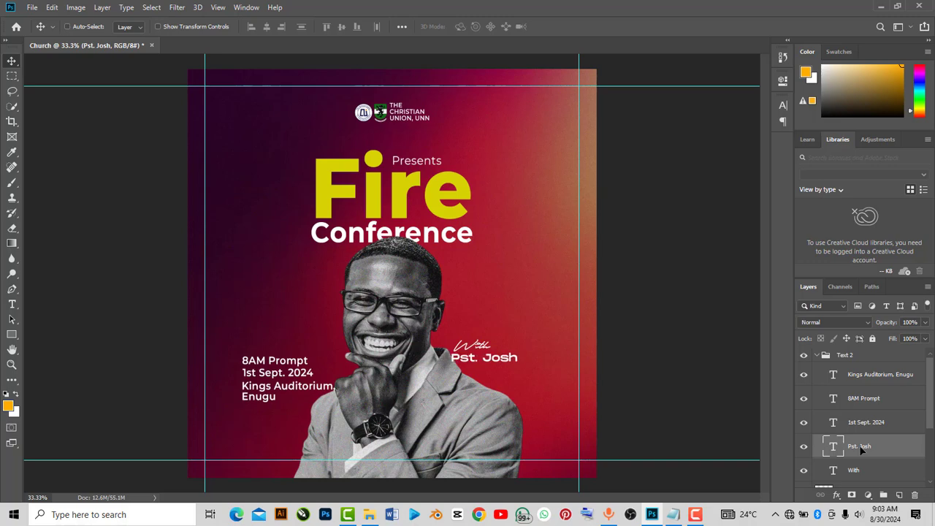
key("shift+Right")
key("shift+Right")
key("shift+Right")
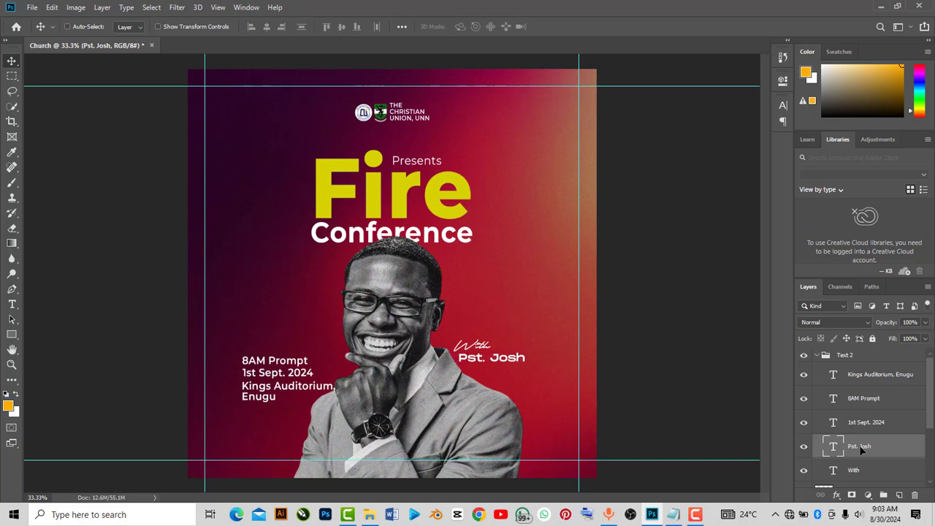
- Nudge the "With" layer right until it sits over the speaker name, and collapse the Text 2 group
left_click(857, 472)
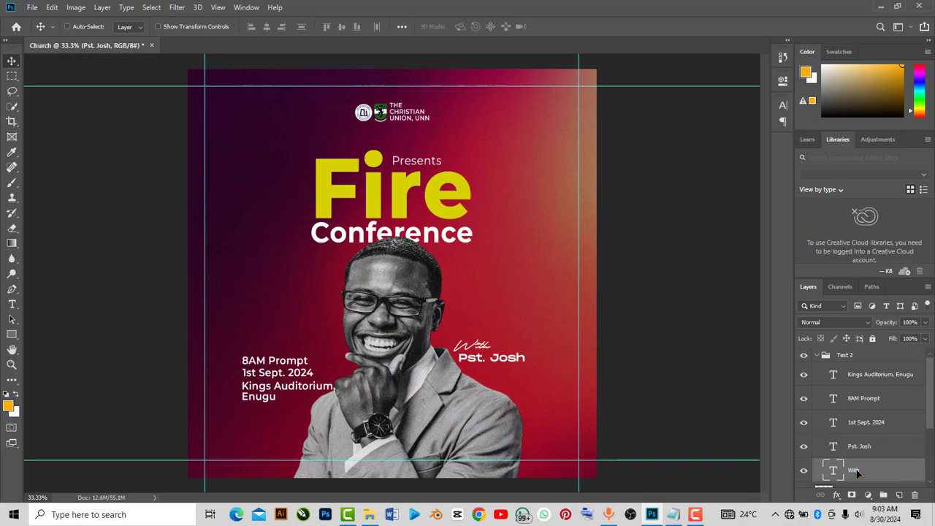
key("shift+Right")
key("shift+Right")
key("shift+Right")
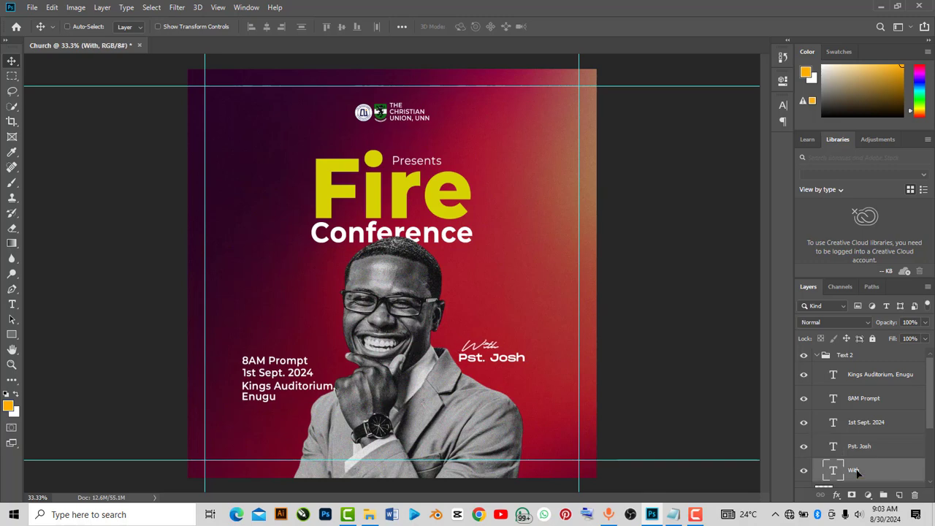
key("shift+Right")
key("shift+Right")
key("shift+Right")
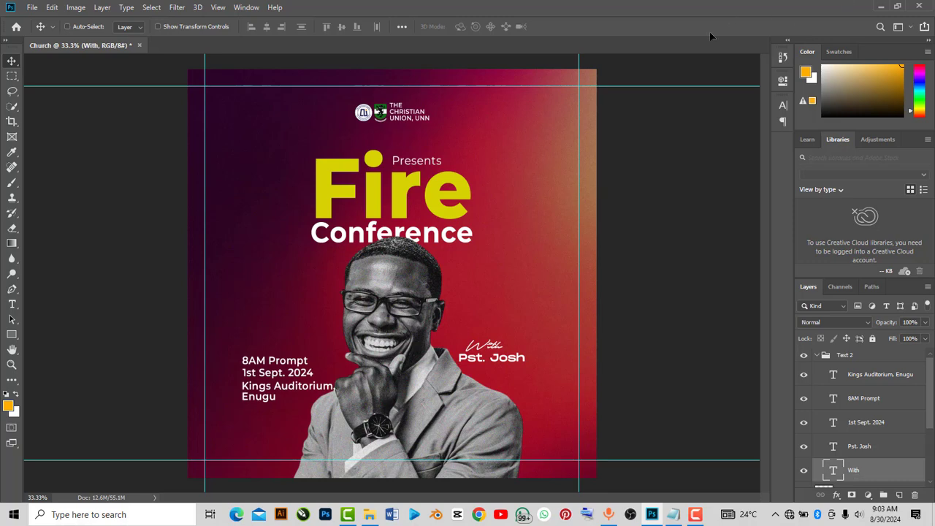
left_click(816, 356)
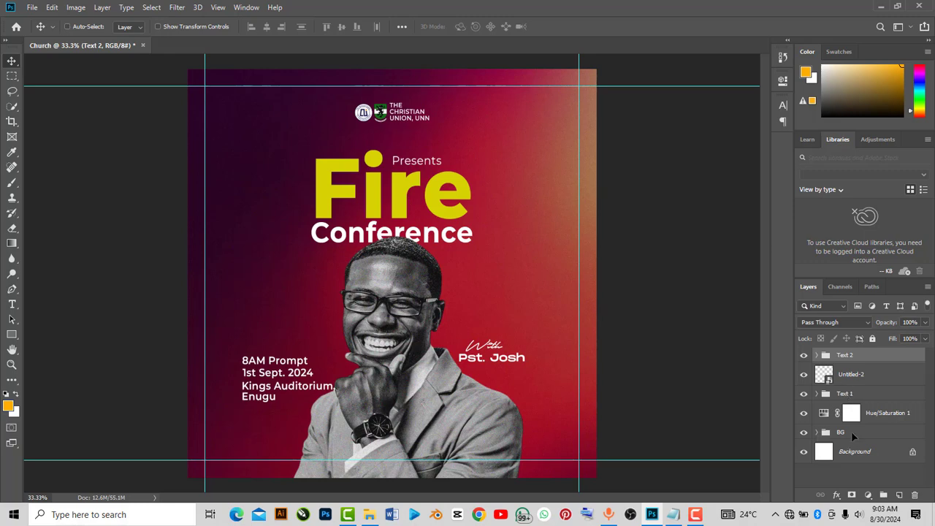
- Expand the Text 1 group and move the Image group out of it, directly above Text 1
left_click(818, 394)
left_click_drag(849, 414, 845, 393)
left_click(845, 393)
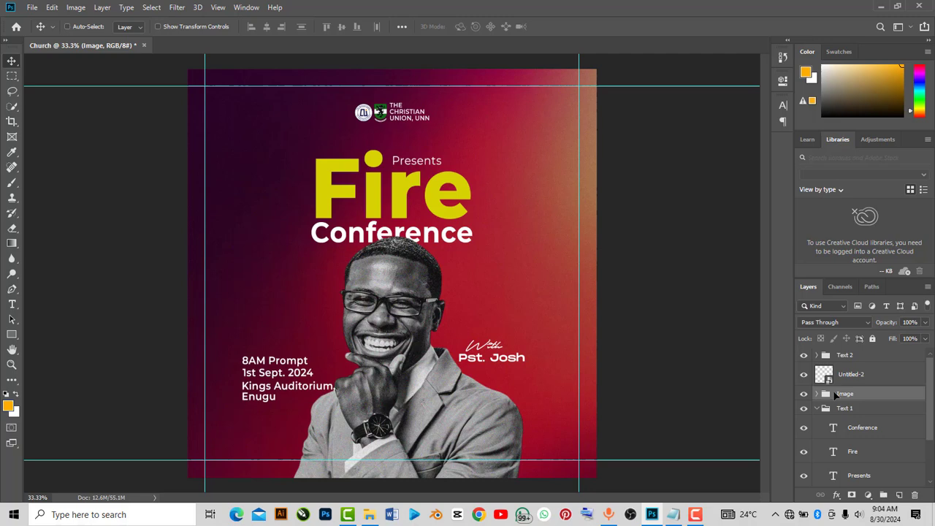
- Add a layer mask to the Image group and fade out the cutout's lower edge with a reversed black-to-white linear gradient
left_click(851, 496)
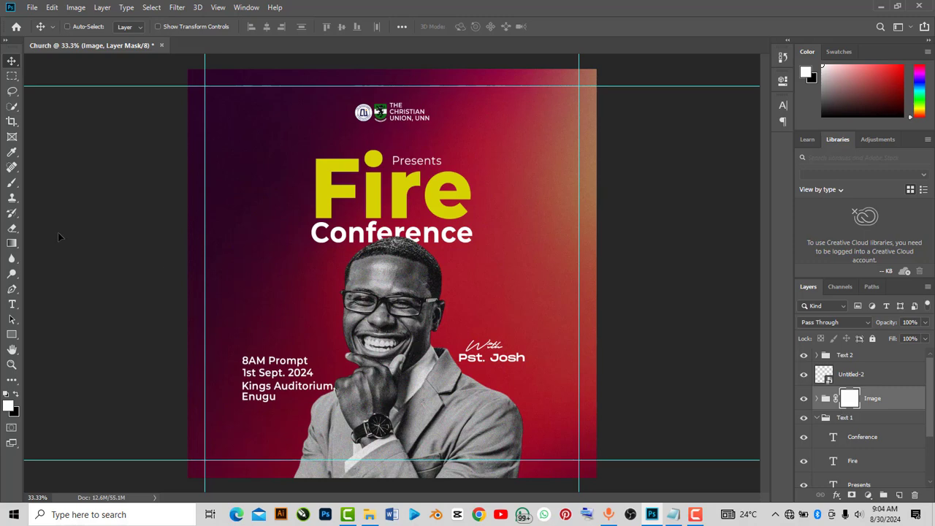
left_click(12, 242)
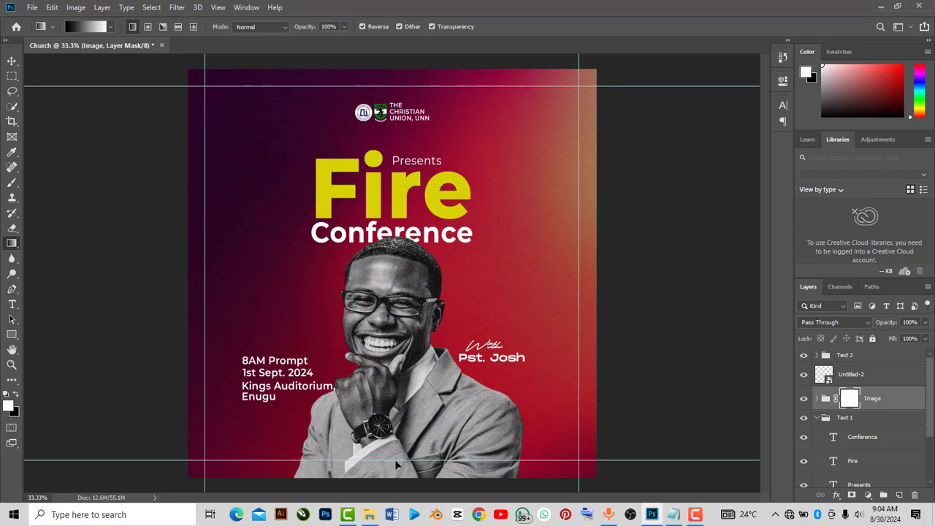
left_click_drag(399, 460, 397, 396)
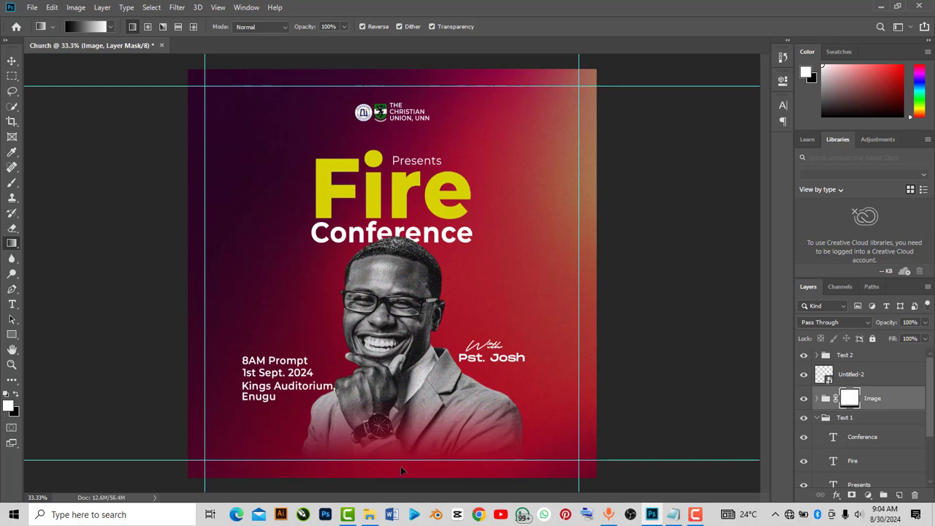
left_click_drag(403, 443, 400, 385)
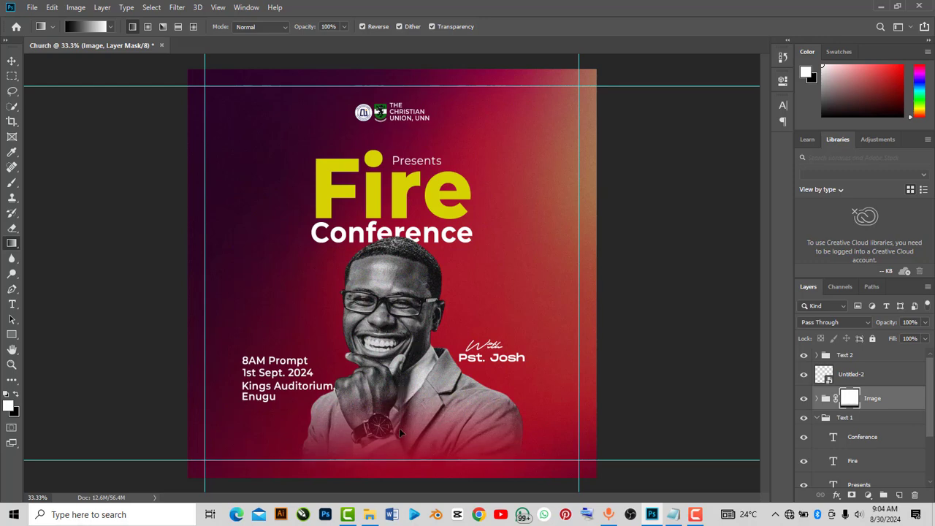
left_click_drag(404, 444, 401, 372)
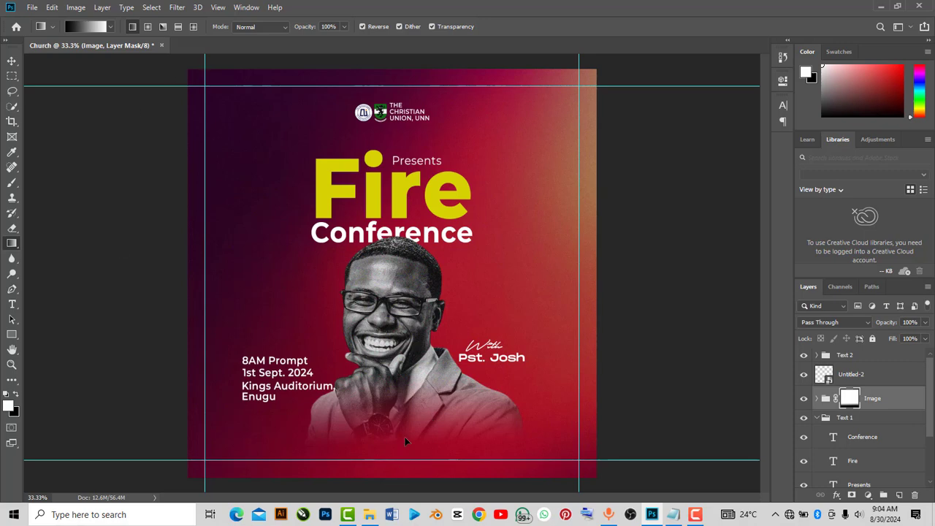
left_click_drag(409, 447, 407, 407)
left_click_drag(413, 461, 414, 415)
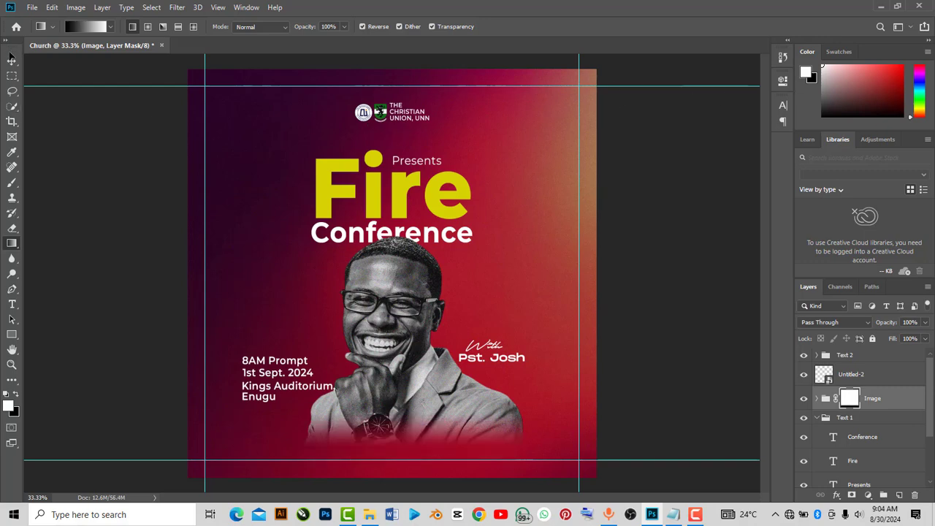
left_click(12, 61)
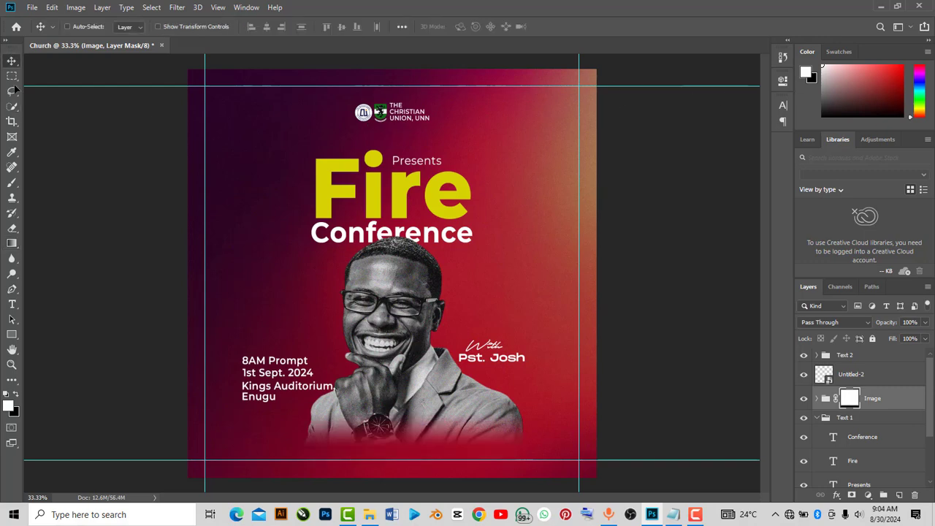
- Place a new text layer beside the cutout's face, above the event details, and set its font to Montserrat
left_click(12, 305)
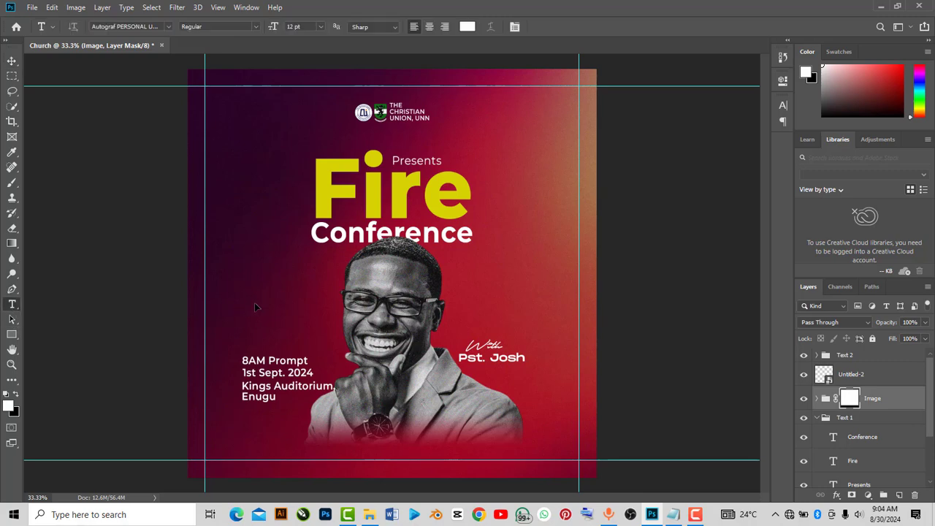
left_click(255, 303)
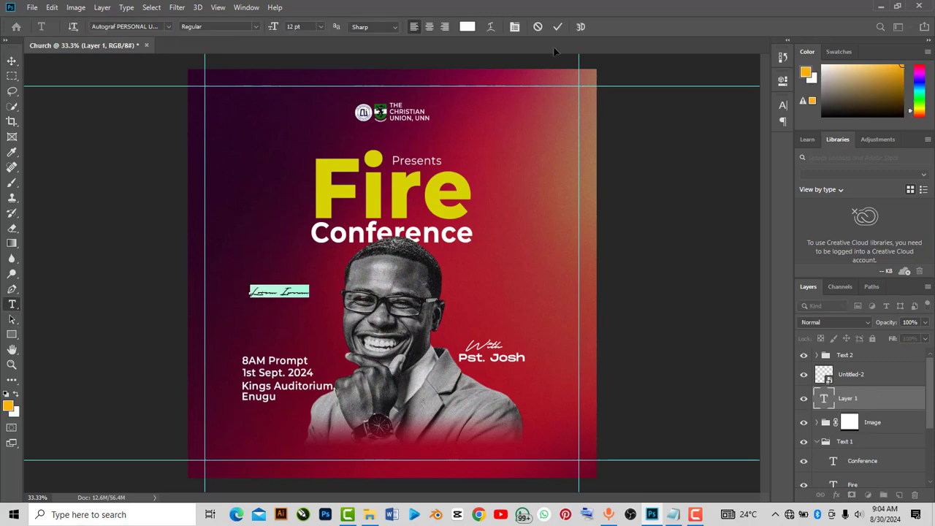
left_click(784, 81)
left_click_drag(612, 158, 660, 160)
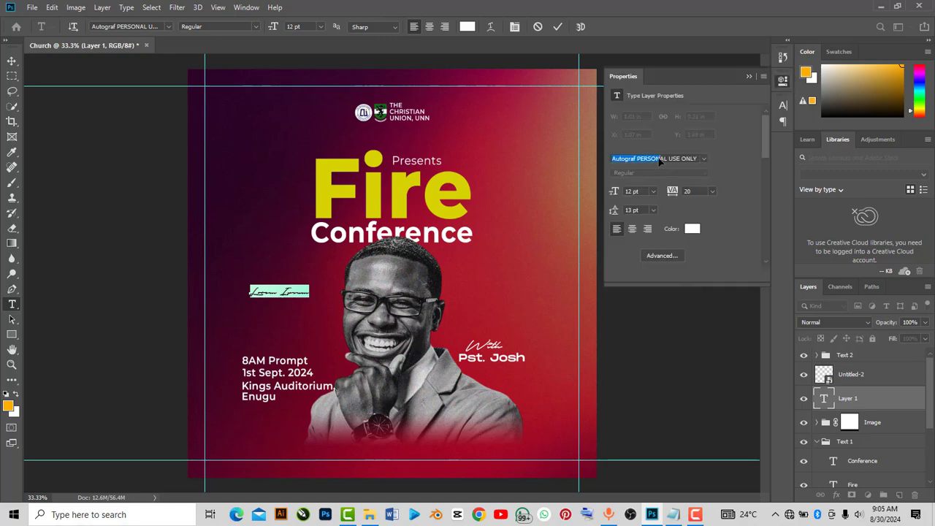
left_click(702, 158)
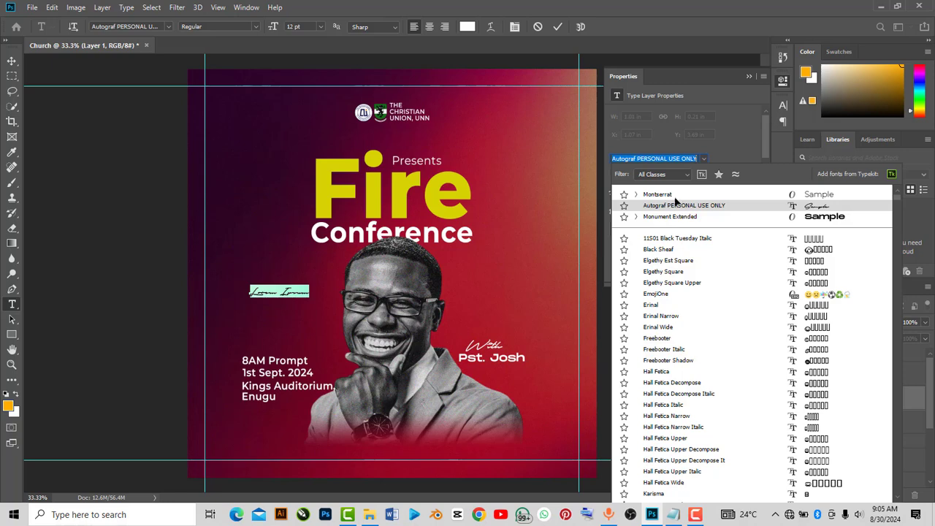
left_click(672, 201)
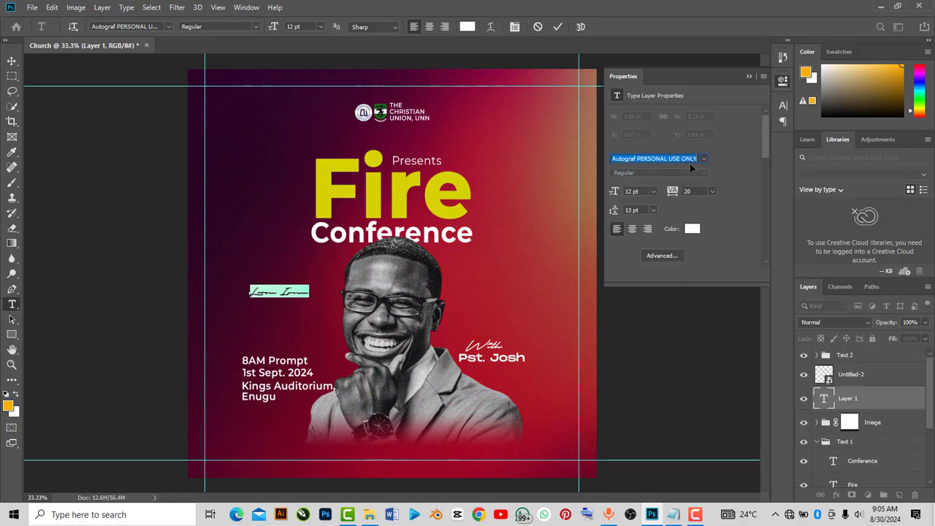
type("Montserrat")
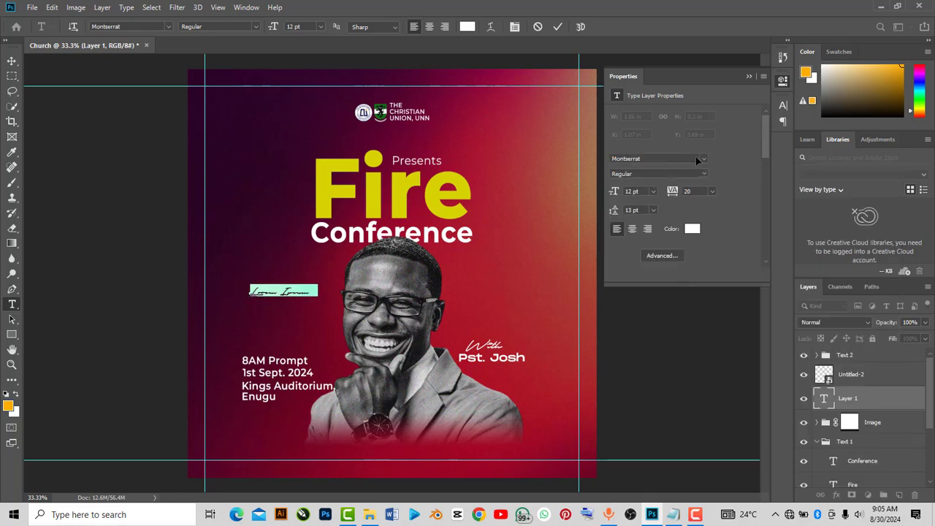
key("Return")
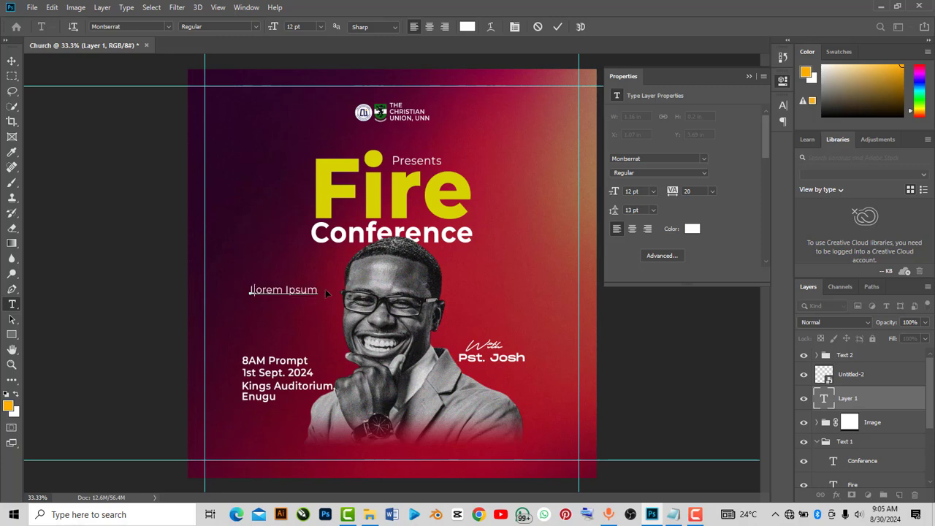
- Replace the placeholder text with "...to make Christ Known" and commit the text layer
key("BackSpace")
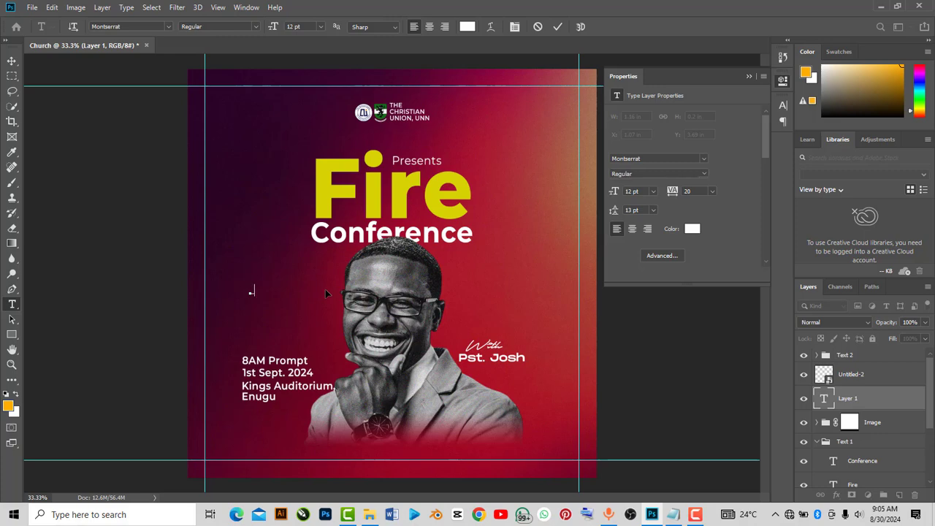
type("to make Christ Known")
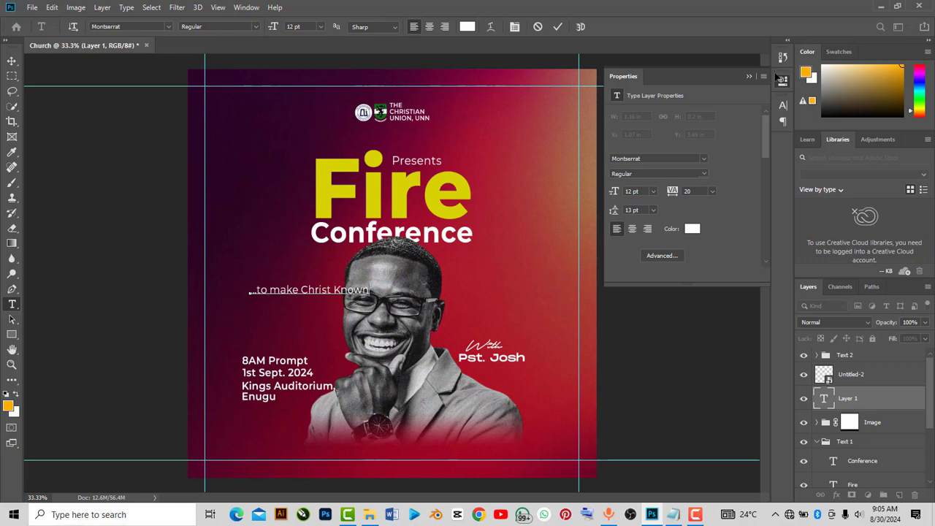
left_click(751, 78)
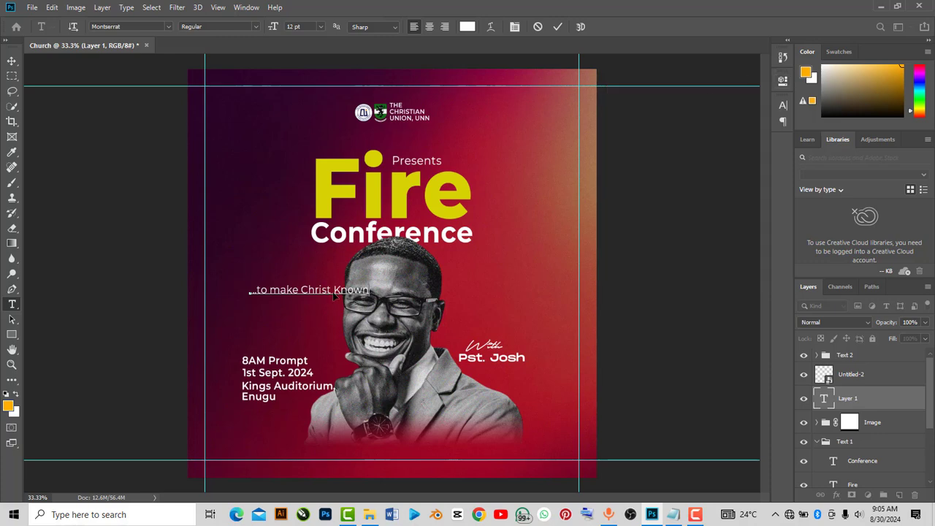
key("ctrl+Return")
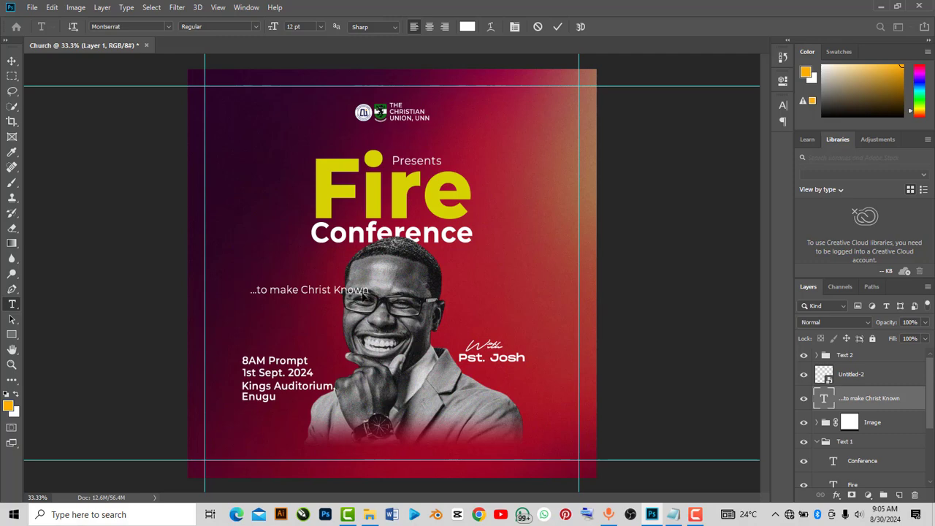
- Move the "...to make Christ Known" tagline below the cutout, just above the lower guide, and scale it down slightly
left_click(353, 293)
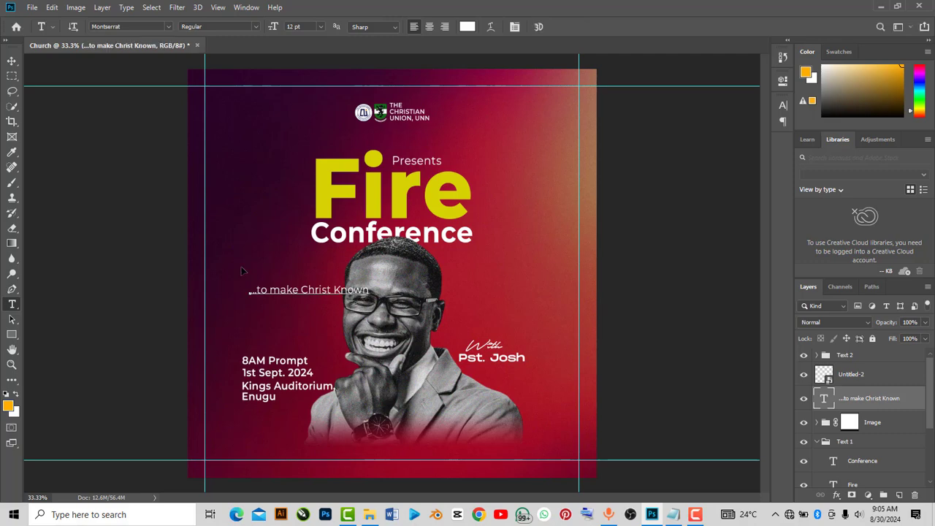
left_click(11, 63)
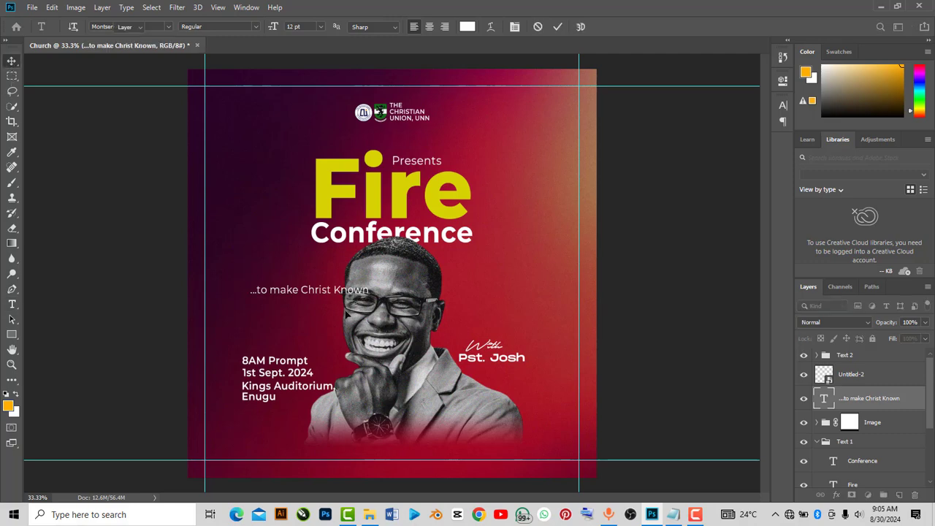
left_click_drag(348, 311, 417, 453)
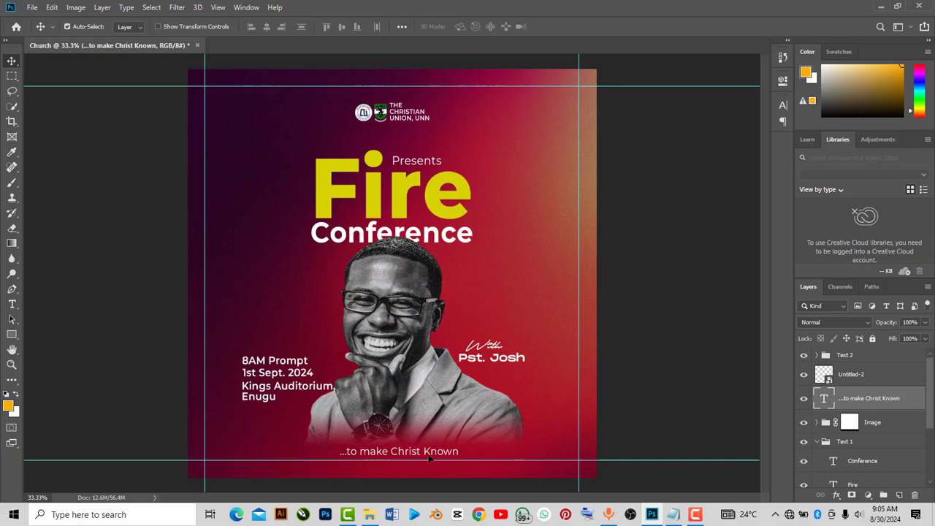
key("ctrl+t")
left_click_drag(461, 464, 419, 452)
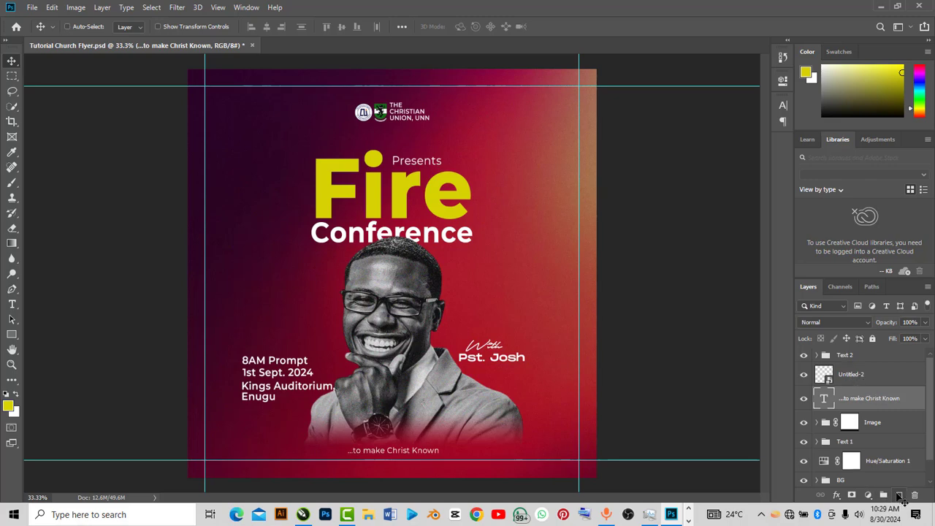
- Add a new empty layer directly above the Untitled-2 layer and activate the Brush tool
left_click(880, 382)
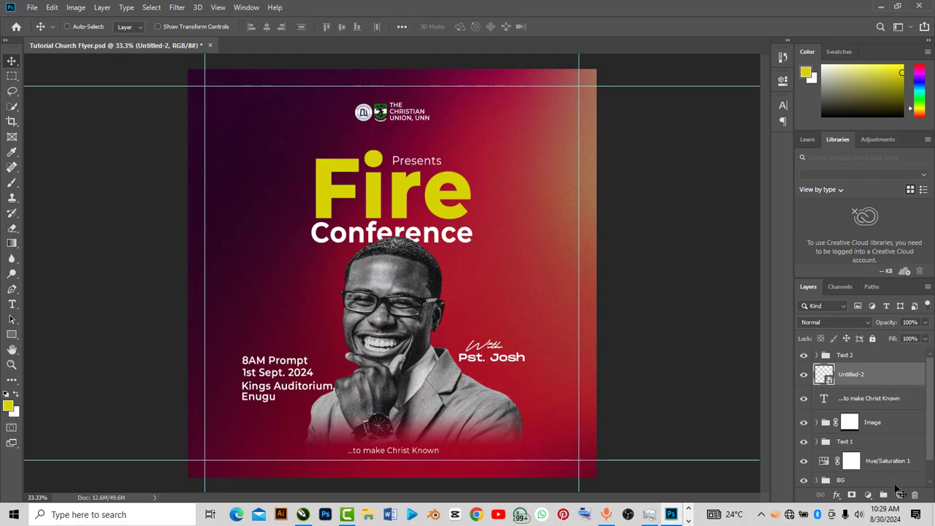
left_click(900, 494)
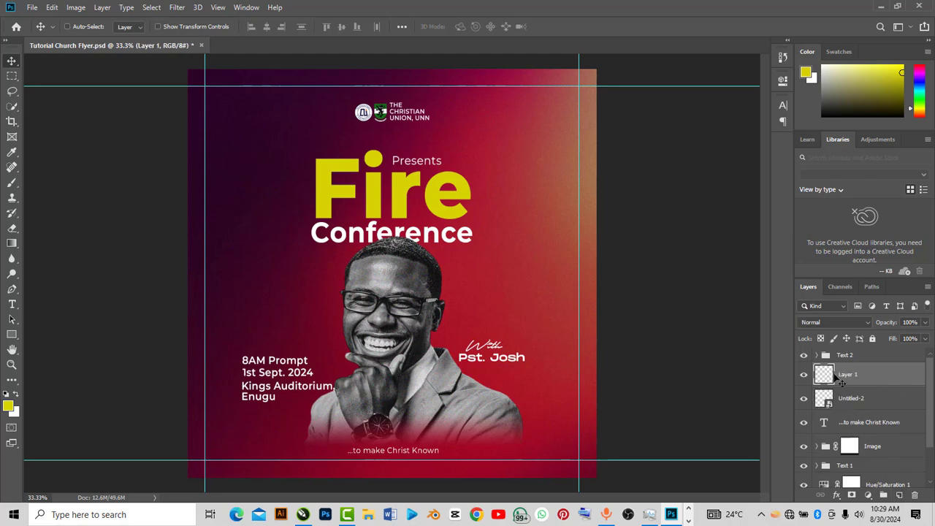
left_click(13, 184)
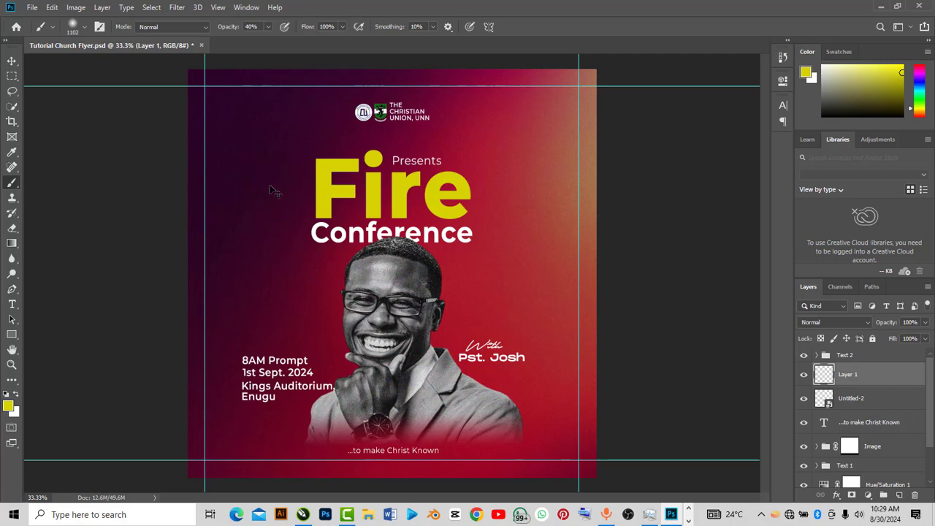
- Try a soft brush size of 1457 px, and set it back to 1102 px
right_click(473, 205)
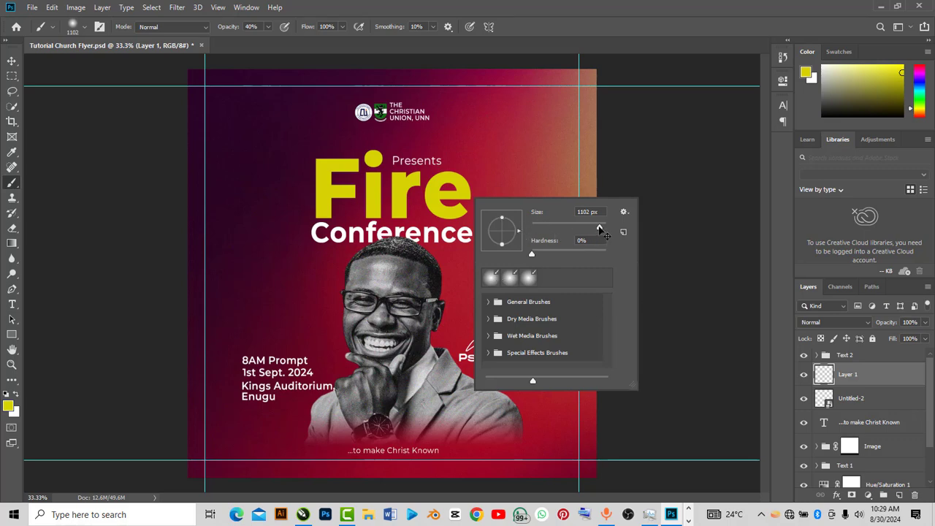
left_click_drag(600, 229, 602, 232)
mouse_move(602, 228)
left_mouse_down()
mouse_move(589, 222)
mouse_move(601, 229)
left_mouse_up()
left_click(695, 190)
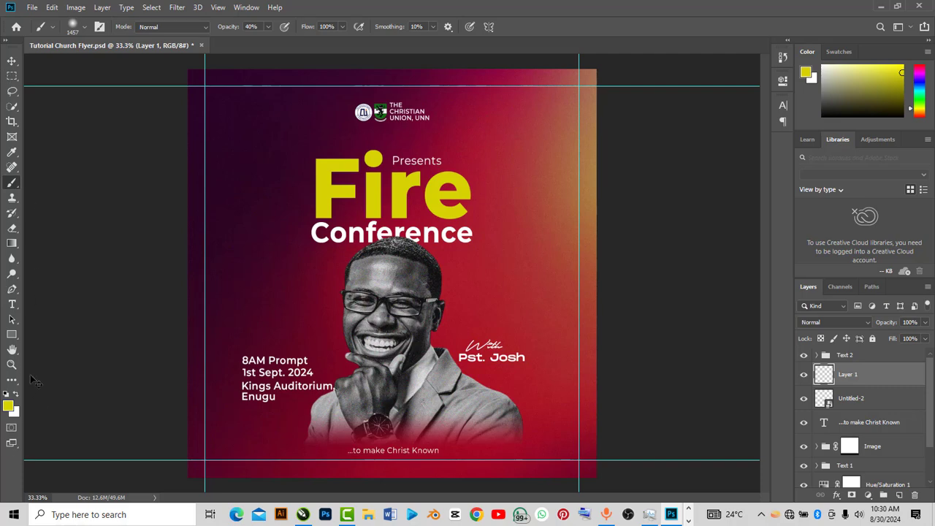
right_click(588, 225)
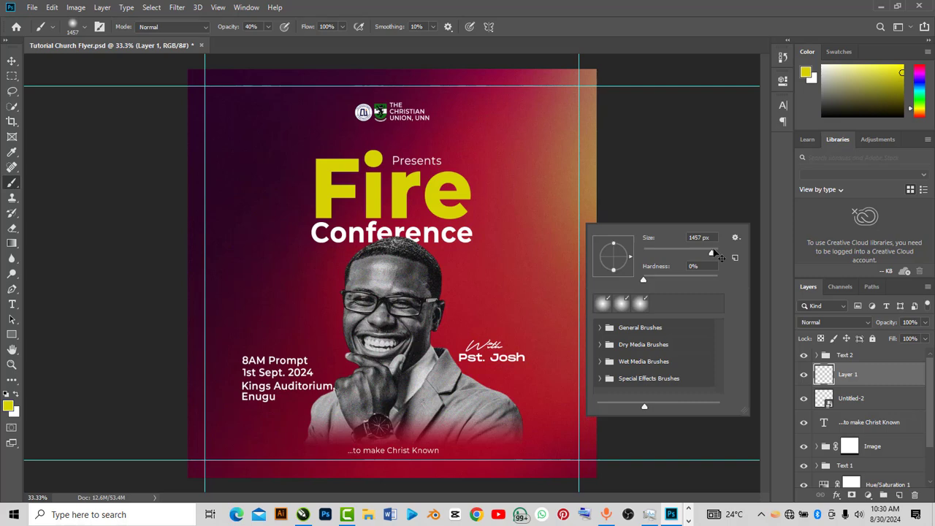
left_click_drag(720, 258, 714, 254)
mouse_move(712, 252)
left_mouse_down()
mouse_move(551, 280)
mouse_move(711, 254)
left_mouse_up()
left_click(700, 146)
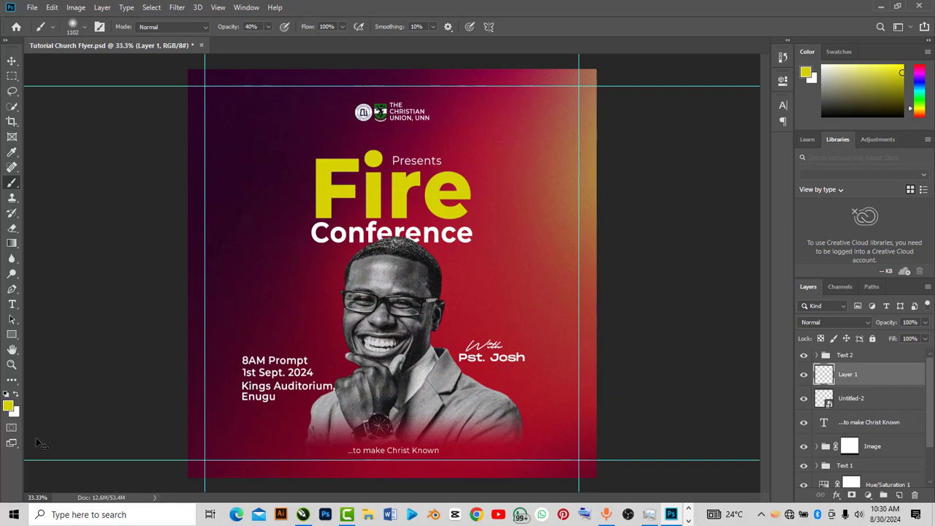
- With the yellow d6d403 foreground and 35% brush opacity, paint a soft glow over the speaker's name beside the cutout's shoulder
left_click(8, 407)
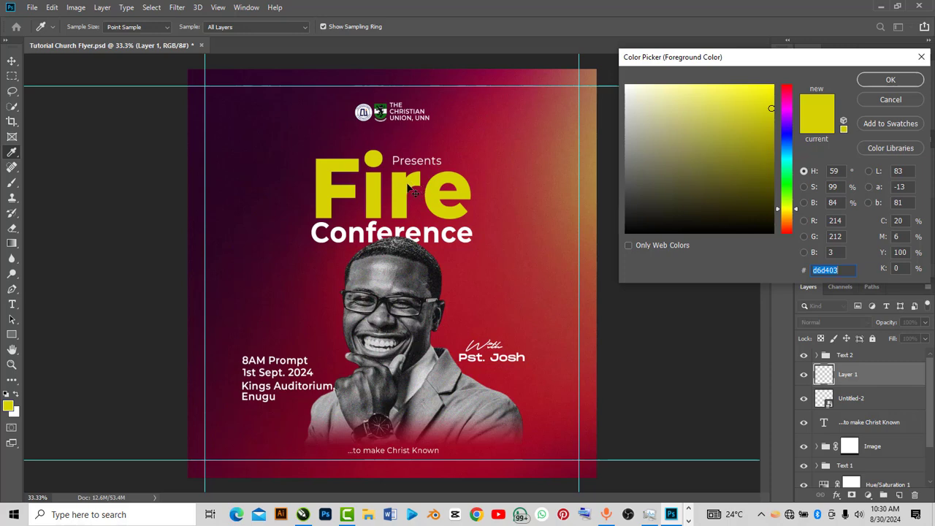
left_click(891, 79)
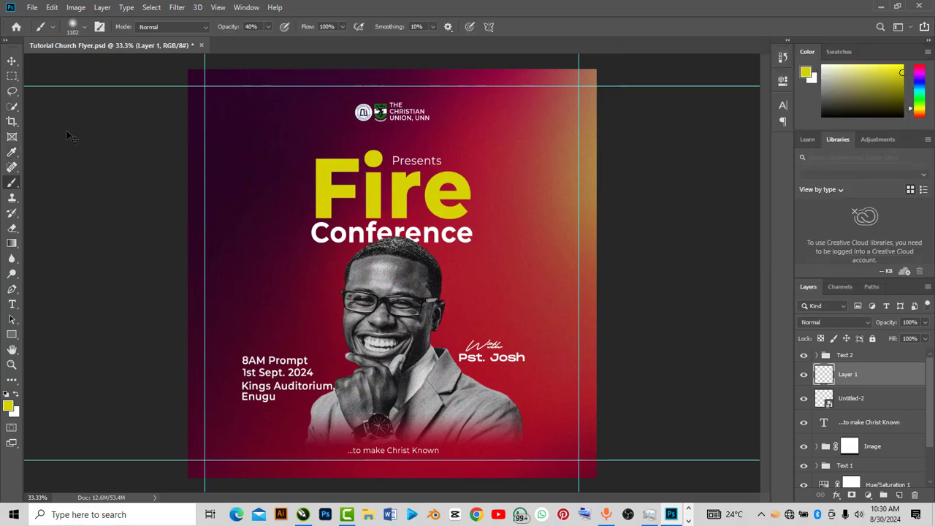
left_click(269, 27)
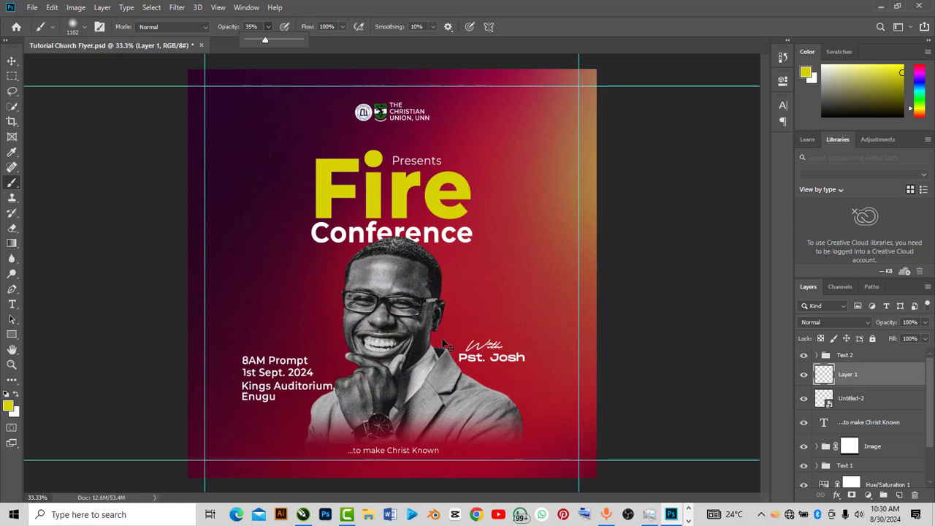
left_click(470, 362)
left_click(467, 358)
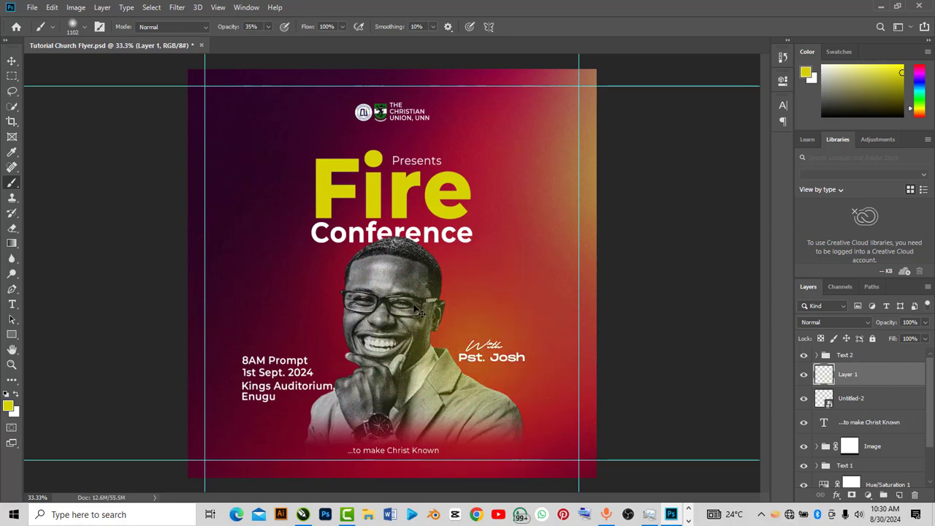
- Try a second yellow glow beside the cutout's head, and go back to the single glow over the speaker's name
left_click(452, 266)
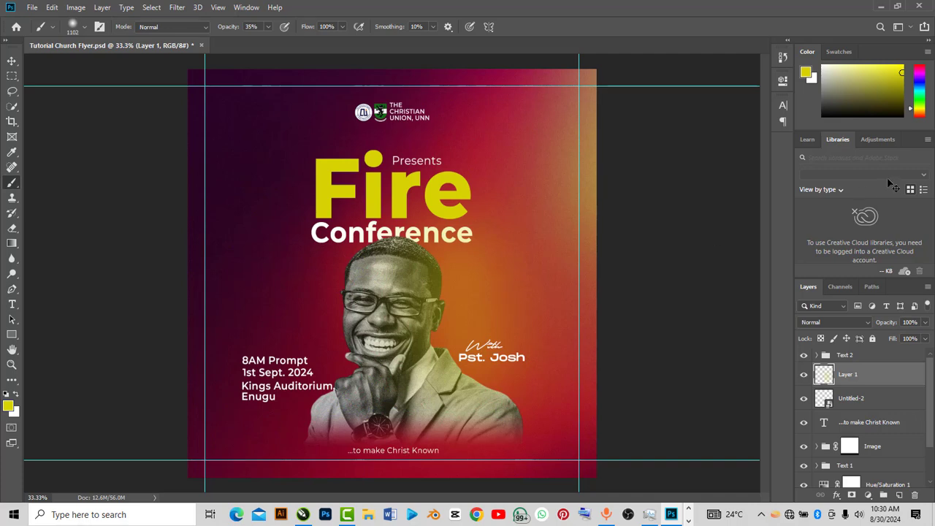
key("ctrl+z")
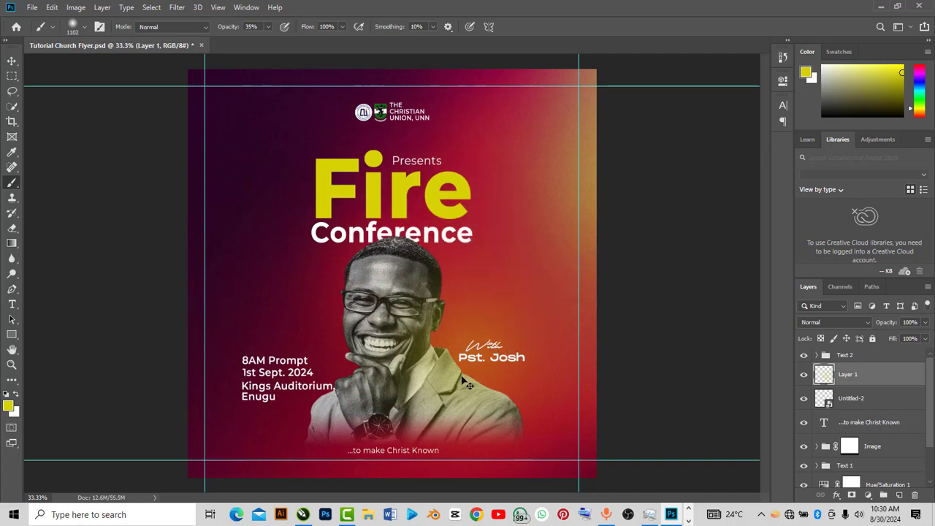
key("ctrl+z")
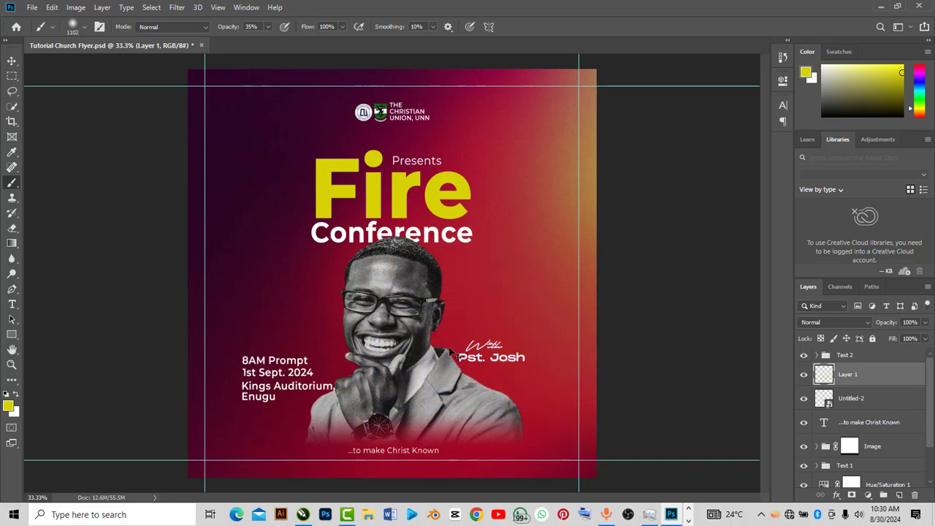
key("ctrl+shift+z")
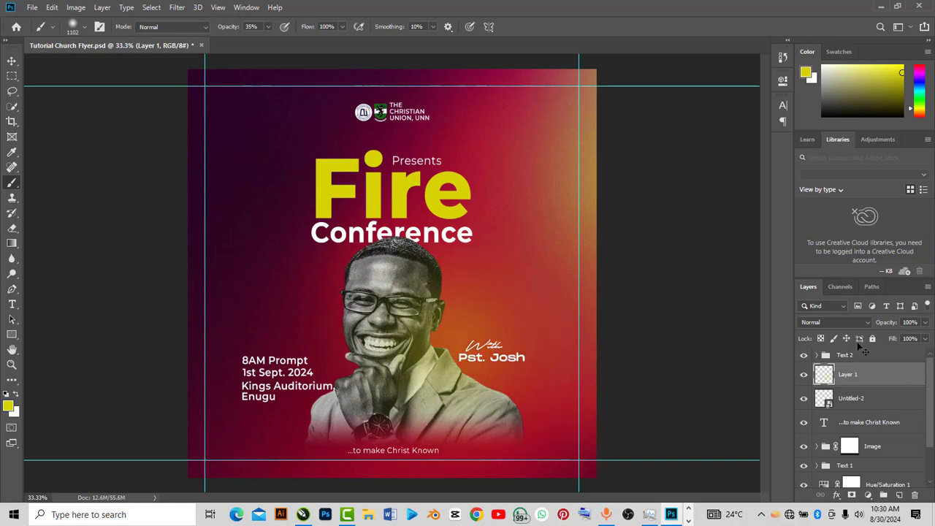
- Set the blend mode of the yellow glow layer to Screen and leave the Brush tool
left_click(829, 323)
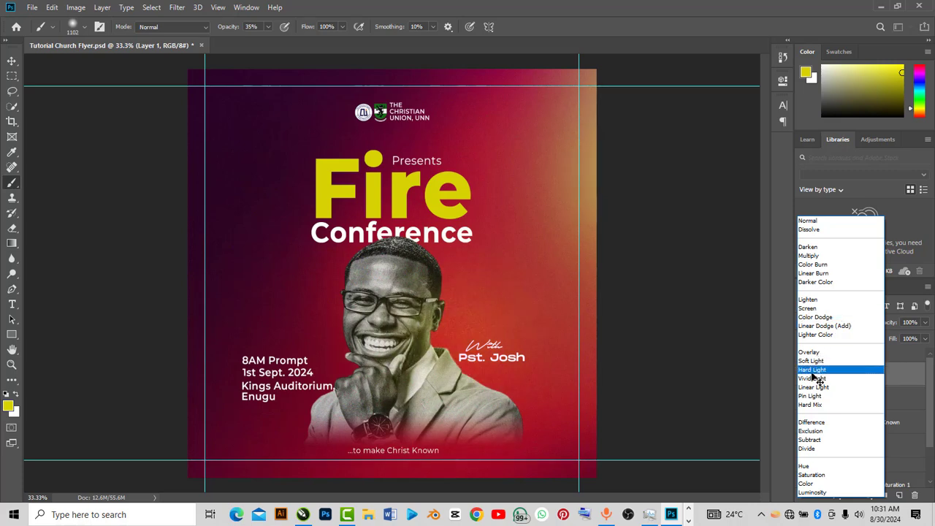
left_click(813, 309)
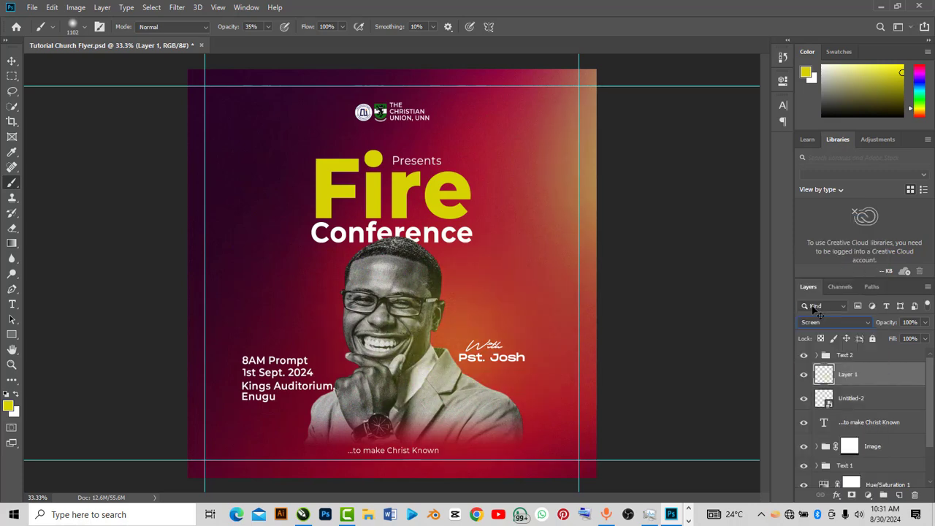
key("v")
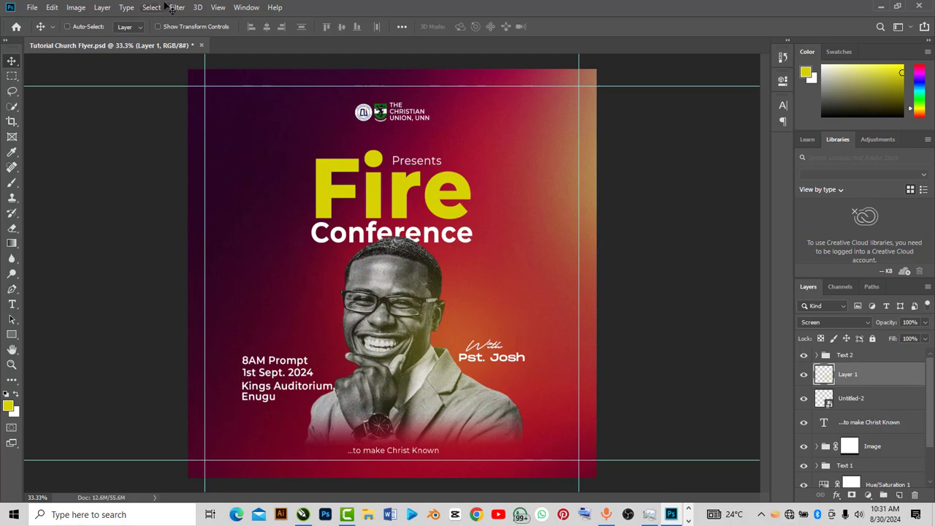
- Clear all guides from the flyer
left_click(217, 11)
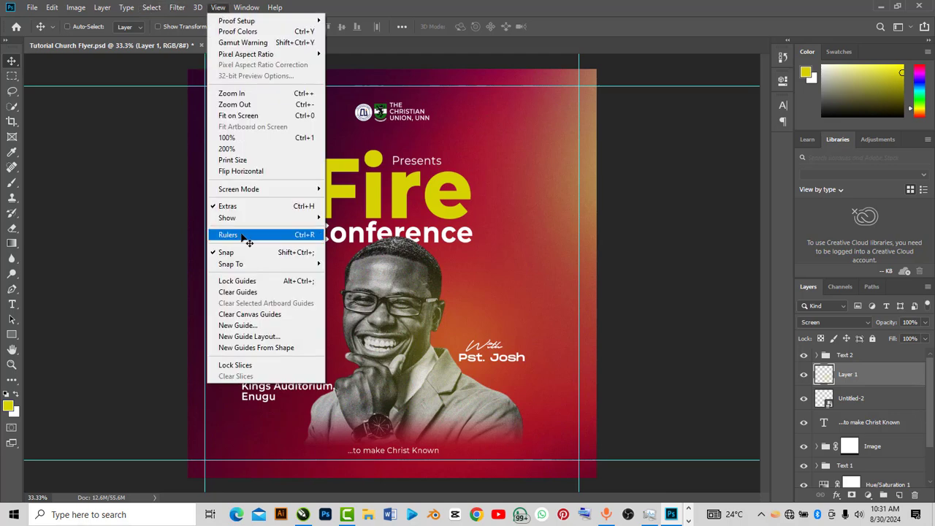
left_click(238, 292)
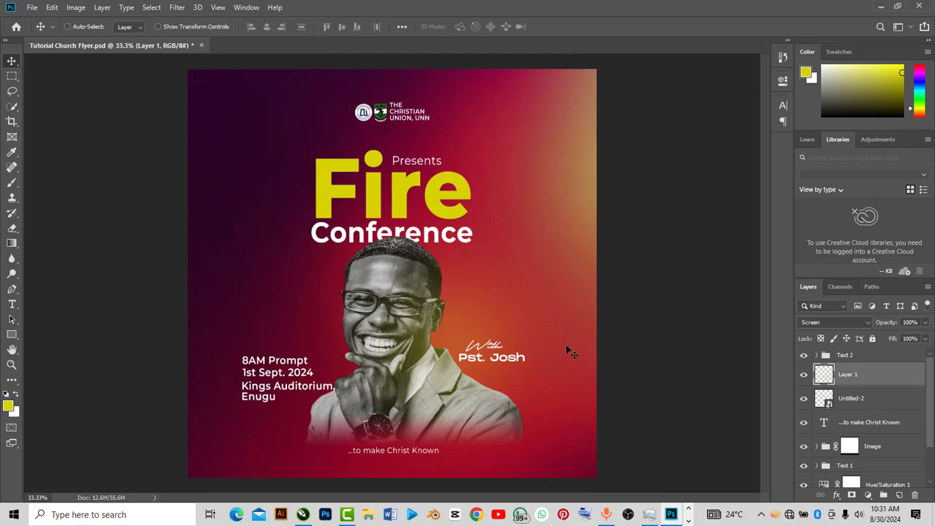